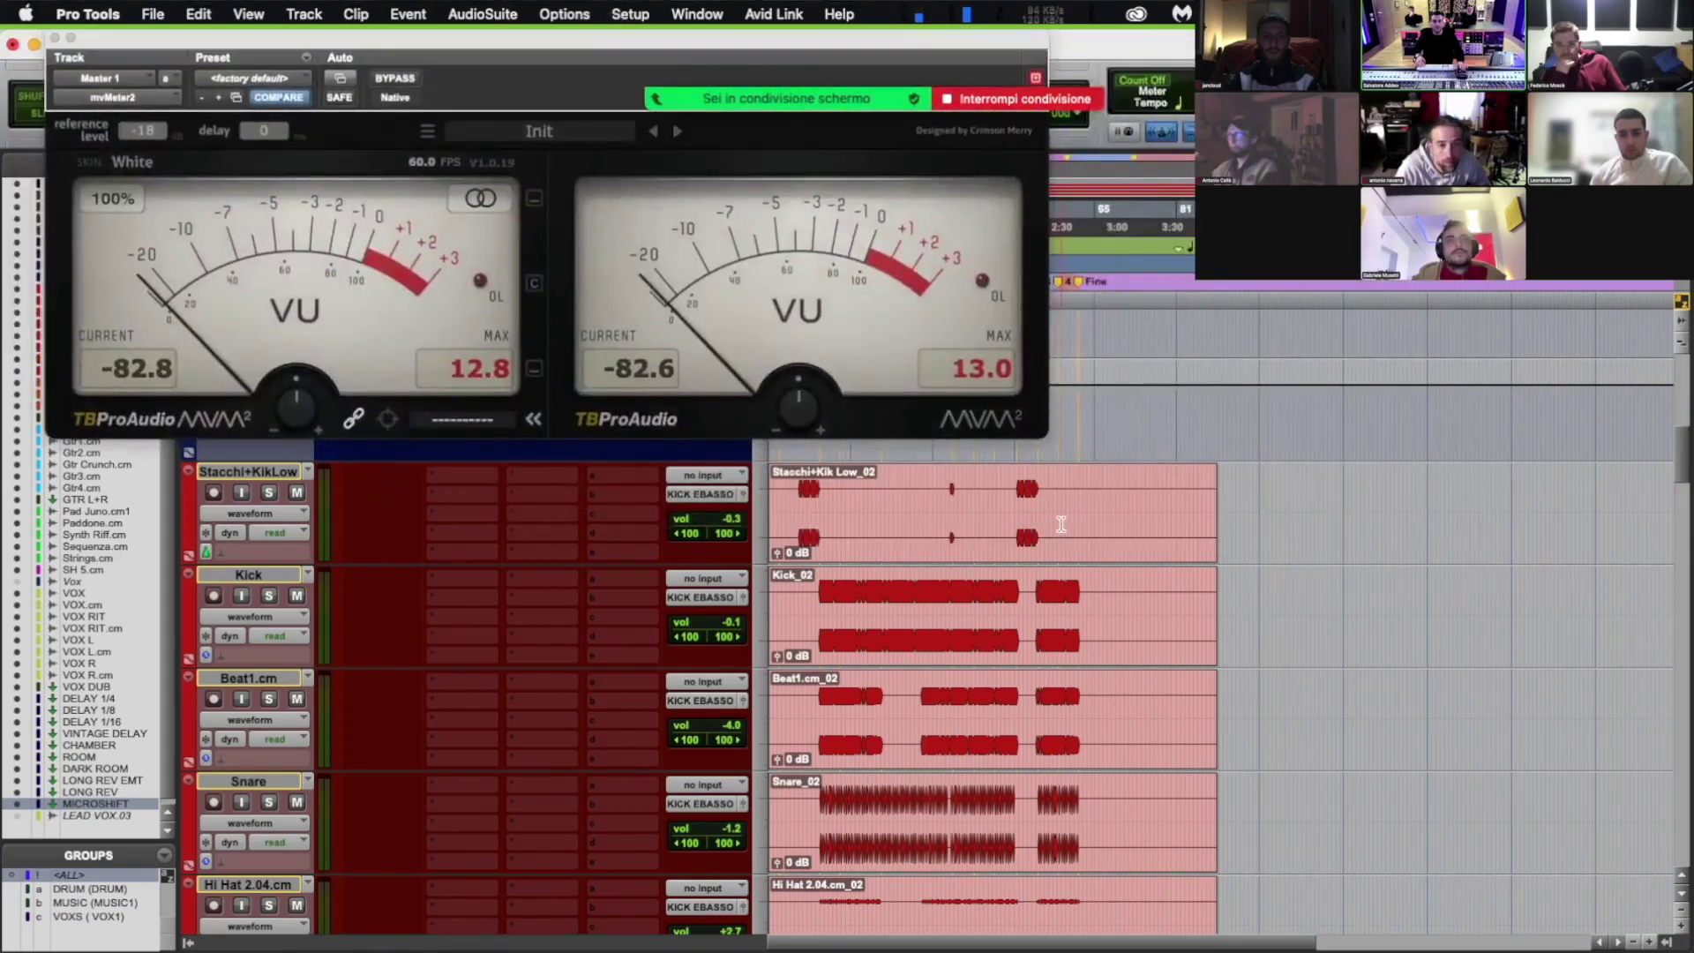
# Step: Select the clips on all tracks and lower their clip gain to -8.0 dB
pyautogui.click(1062, 525)
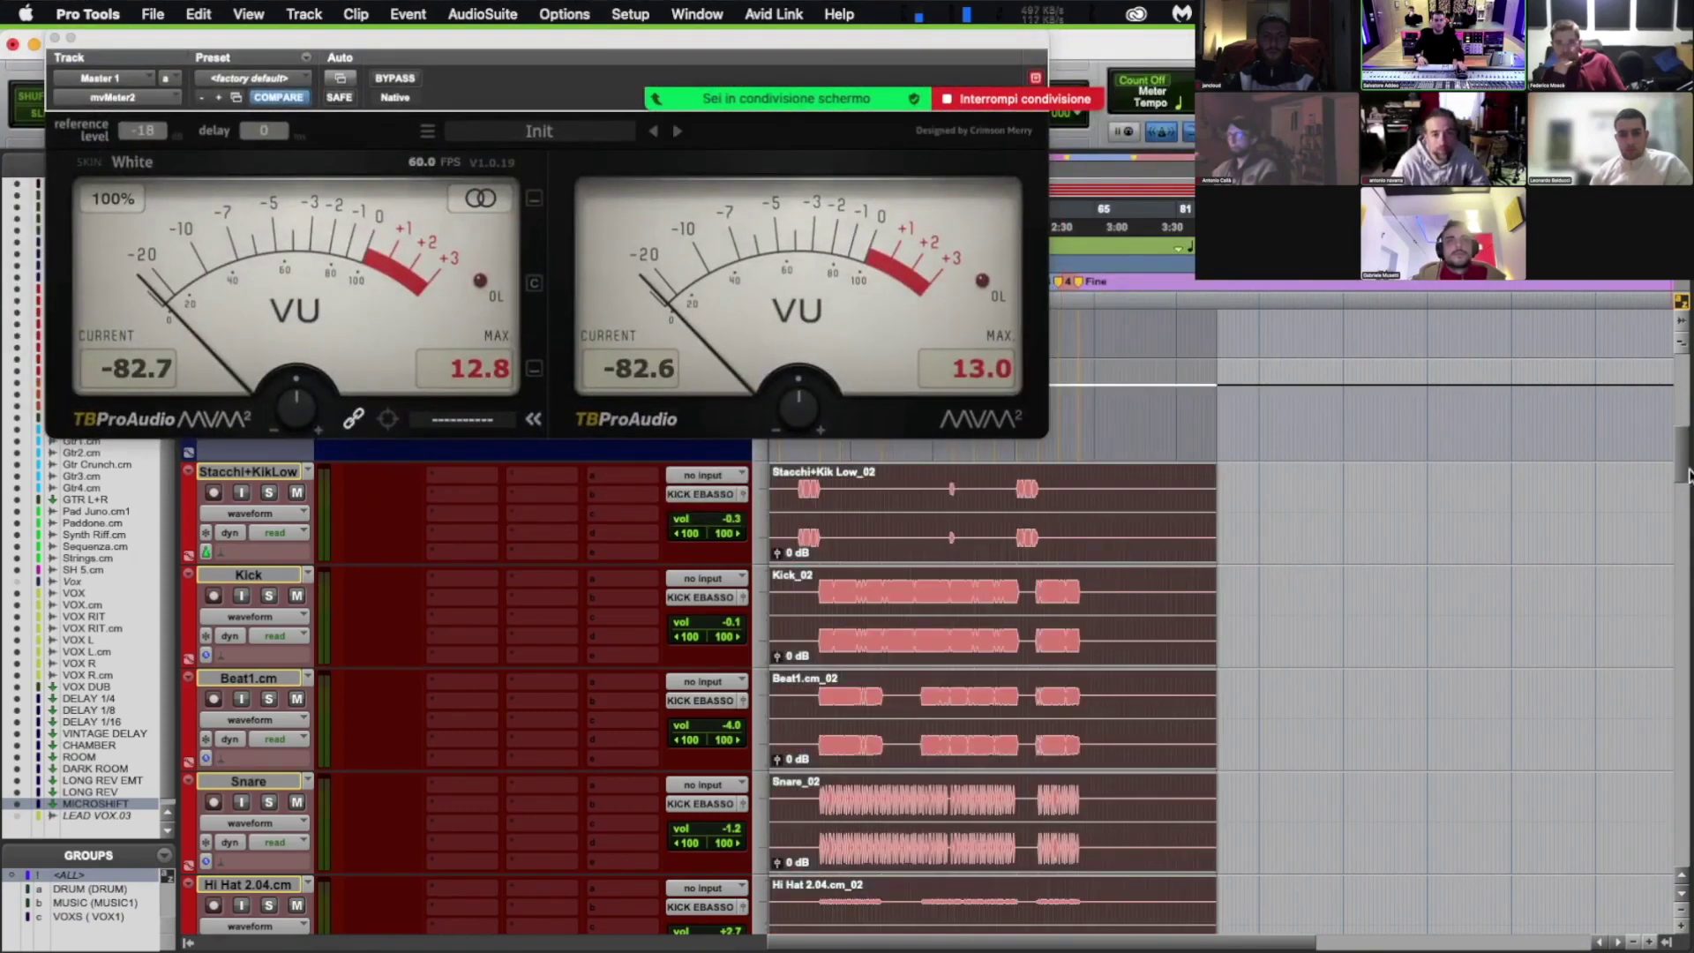
pyautogui.moveTo(1685, 468)
pyautogui.mouseDown()
pyautogui.moveTo(1685, 671)
pyautogui.moveTo(1687, 461)
pyautogui.mouseUp()
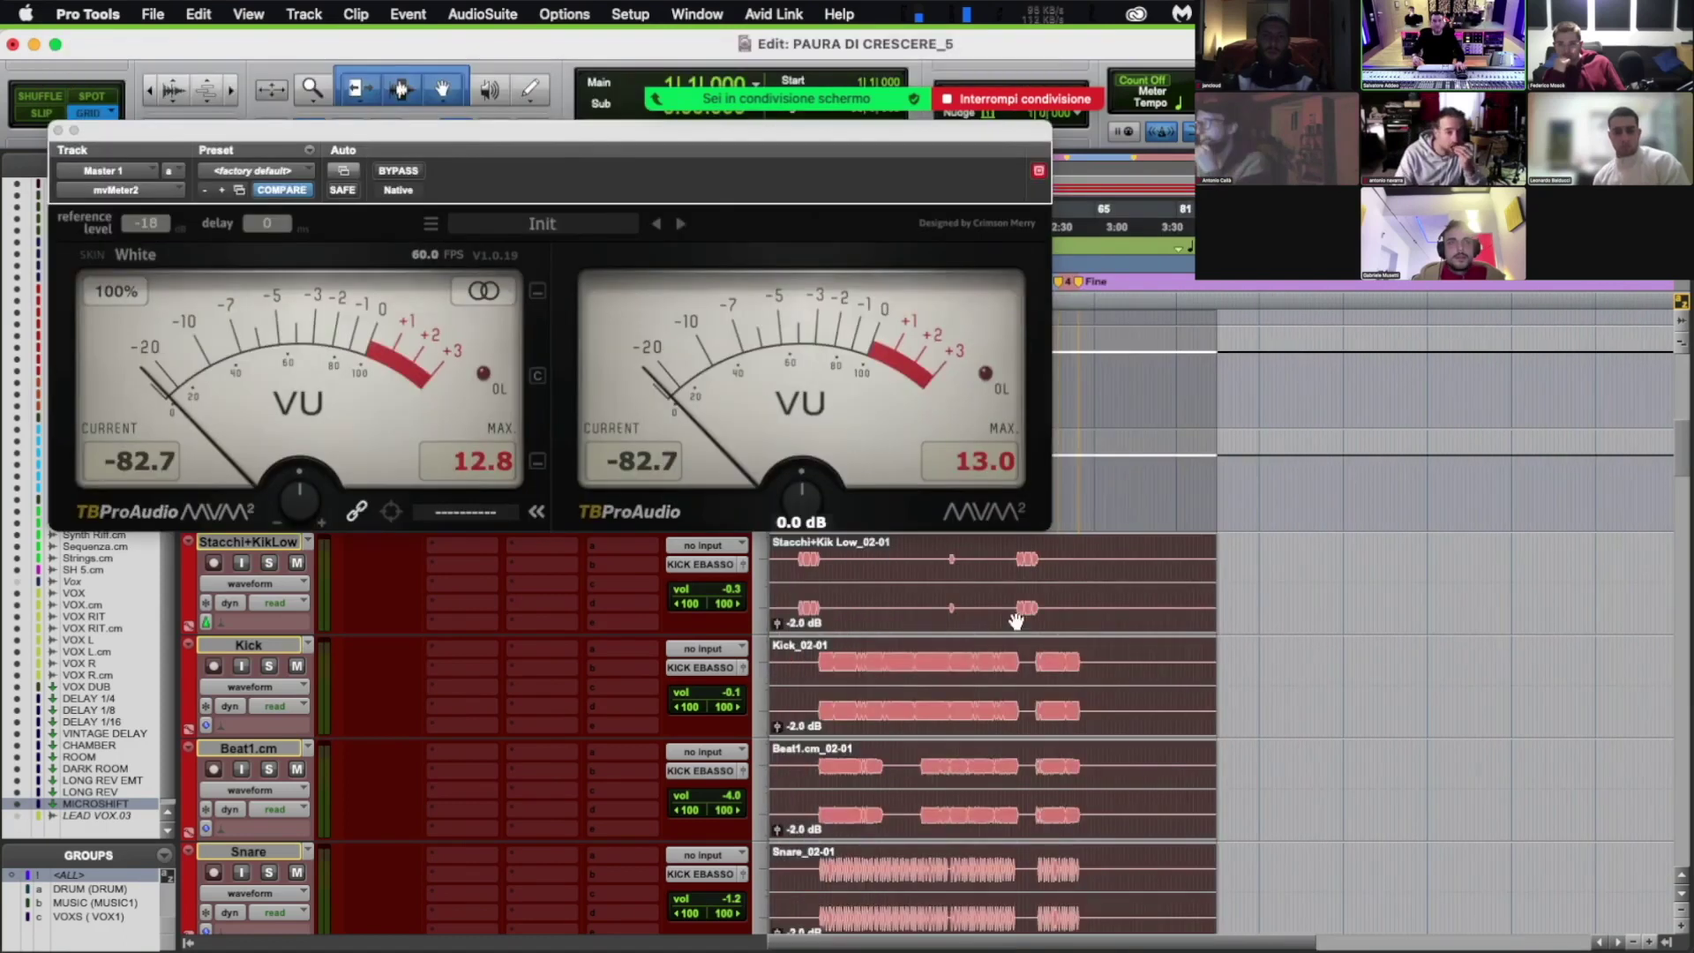
pyautogui.hotkey('ctrl', 'shift', 'Down')
pyautogui.hotkey('ctrl', 'shift', 'Down')
pyautogui.hotkey('ctrl', 'shift', 'Down')
pyautogui.hotkey('ctrl', 'shift', 'Down')
pyautogui.hotkey('ctrl', 'shift', 'Down')
pyautogui.hotkey('ctrl', 'shift', 'Down')
pyautogui.hotkey('ctrl', 'shift', 'Down')
pyautogui.hotkey('ctrl', 'shift', 'Down')
pyautogui.hotkey('ctrl', 'shift', 'Down')
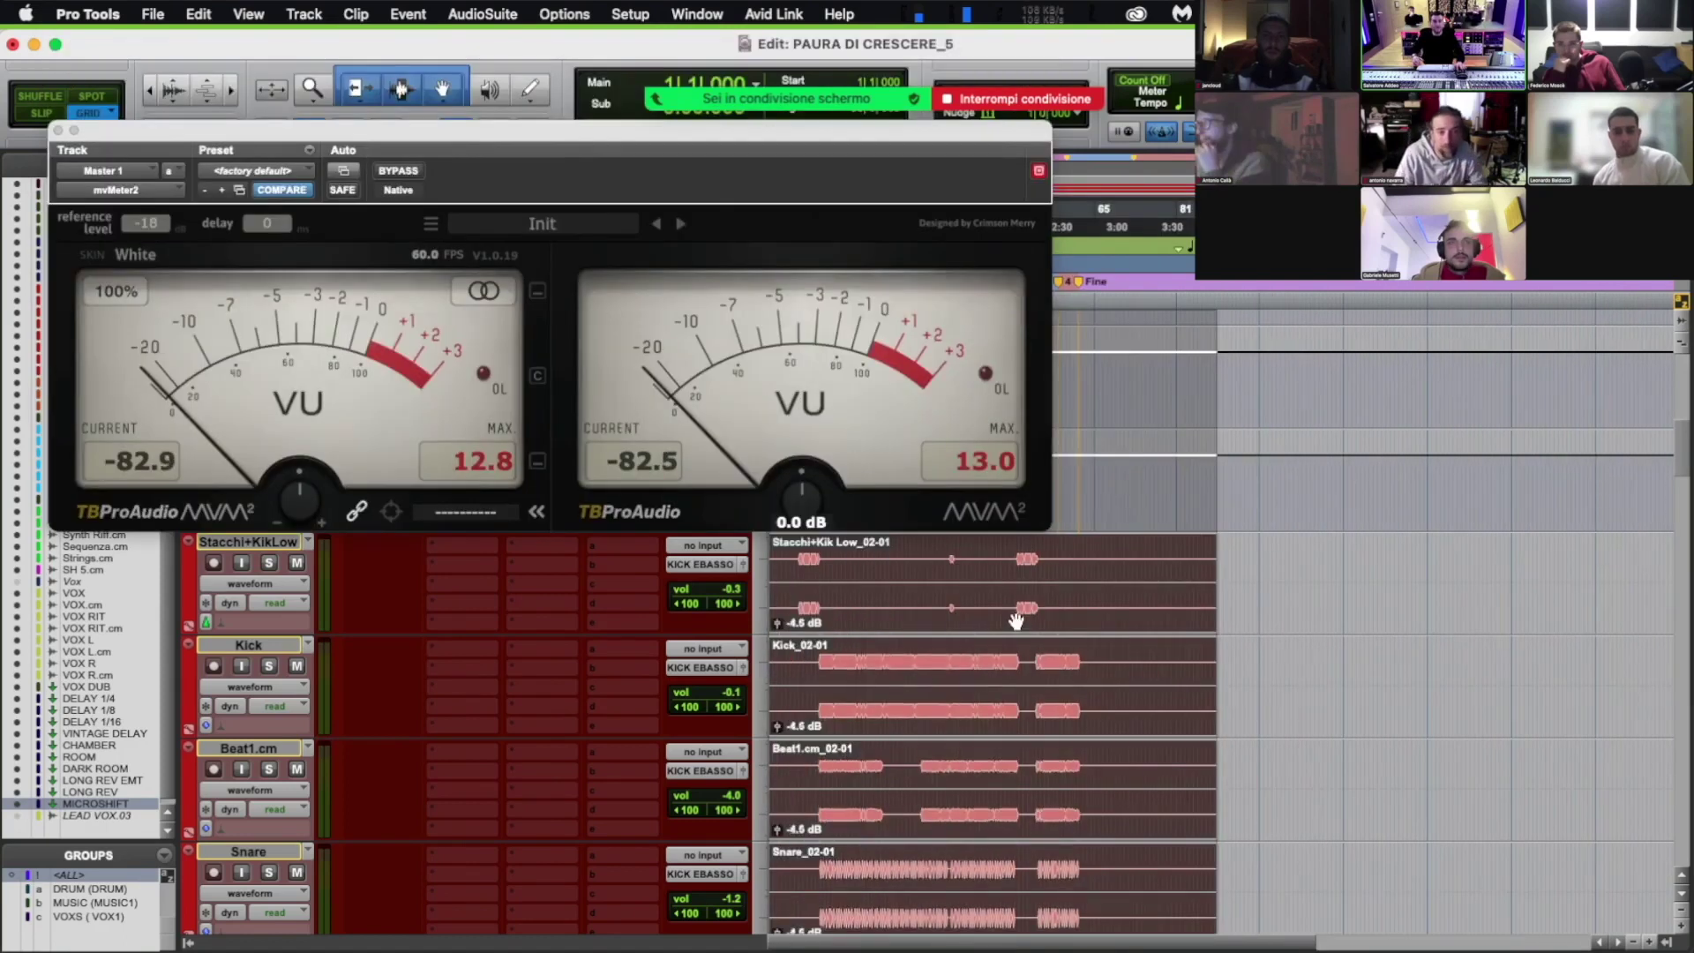
pyautogui.hotkey('ctrl', 'shift', 'Down')
pyautogui.hotkey('ctrl', 'shift', 'Down')
pyautogui.hotkey('ctrl', 'shift', 'Down')
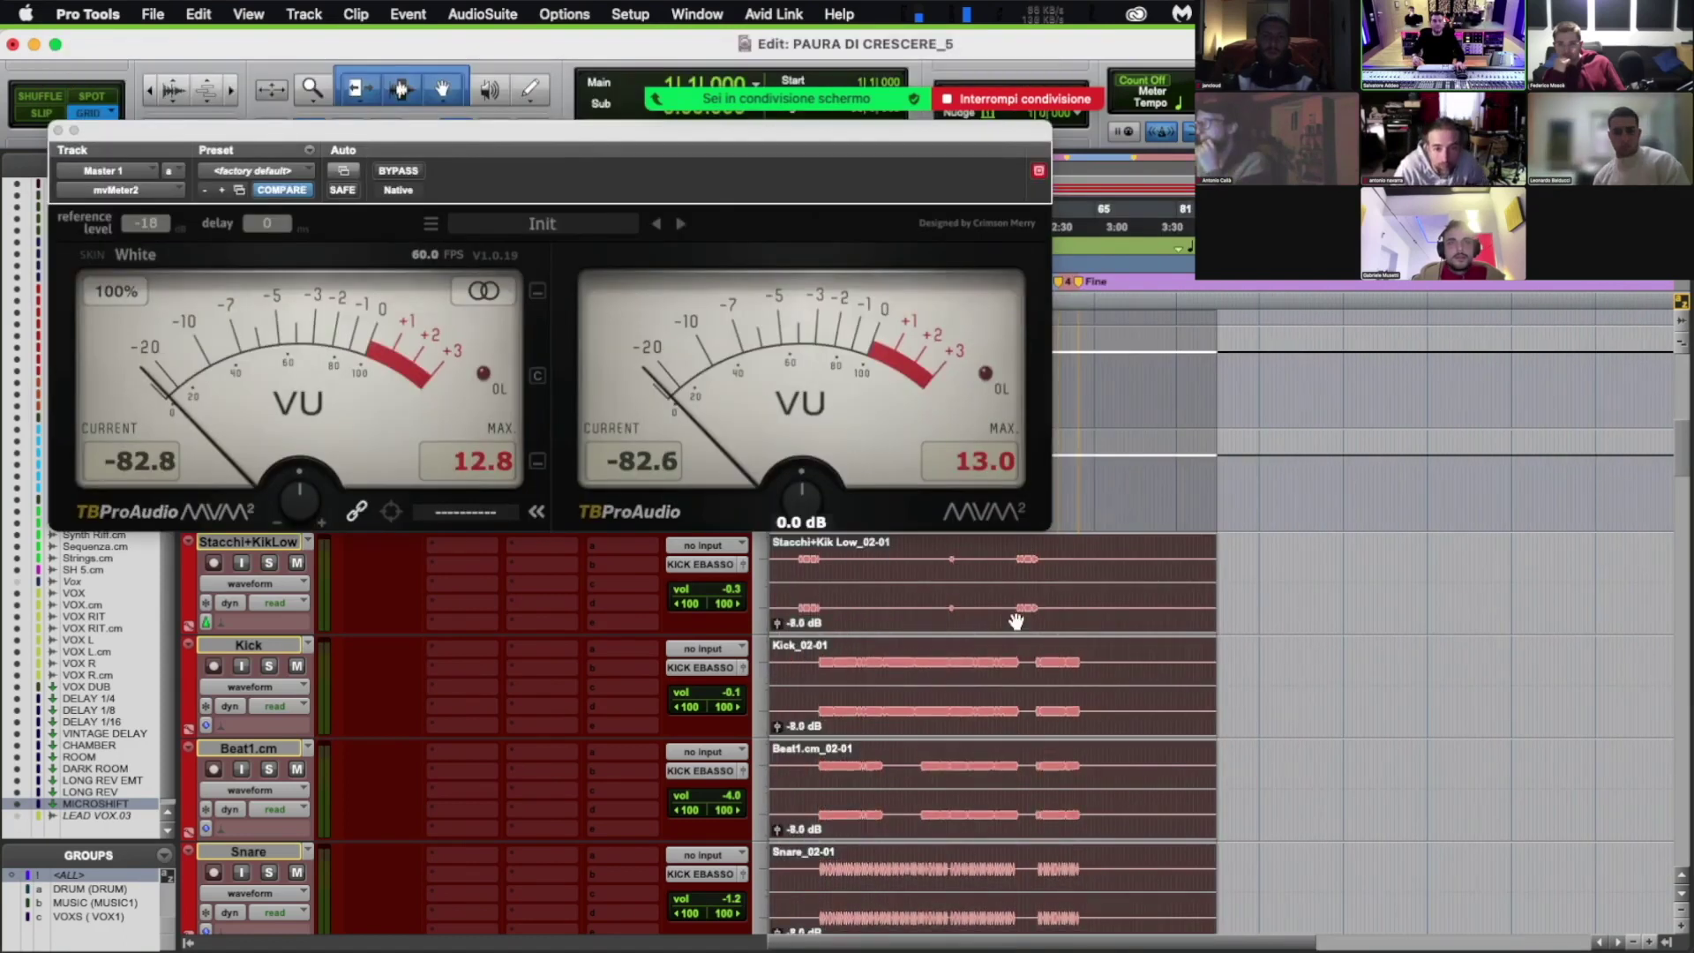
# Step: Vary the clip gain of all selected clips up and down, ending at -4.0 dB
pyautogui.hotkey('ctrl', 'shift', 'Up')
pyautogui.hotkey('ctrl', 'shift', 'Up')
pyautogui.hotkey('ctrl', 'shift', 'Up')
pyautogui.hotkey('ctrl', 'shift', 'Up')
pyautogui.hotkey('ctrl', 'shift', 'Up')
pyautogui.hotkey('ctrl', 'shift', 'Up')
pyautogui.hotkey('ctrl', 'shift', 'Up')
pyautogui.hotkey('ctrl', 'shift', 'Up')
pyautogui.hotkey('ctrl', 'shift', 'Up')
pyautogui.hotkey('ctrl', 'shift', 'Up')
pyautogui.hotkey('ctrl', 'shift', 'Up')
pyautogui.hotkey('ctrl', 'shift', 'Up')
pyautogui.hotkey('ctrl', 'shift', 'Up')
pyautogui.hotkey('ctrl', 'shift', 'Up')
pyautogui.hotkey('ctrl', 'shift', 'Up')
pyautogui.hotkey('ctrl', 'shift', 'Up')
pyautogui.hotkey('ctrl', 'shift', 'Up')
pyautogui.hotkey('ctrl', 'shift', 'Up')
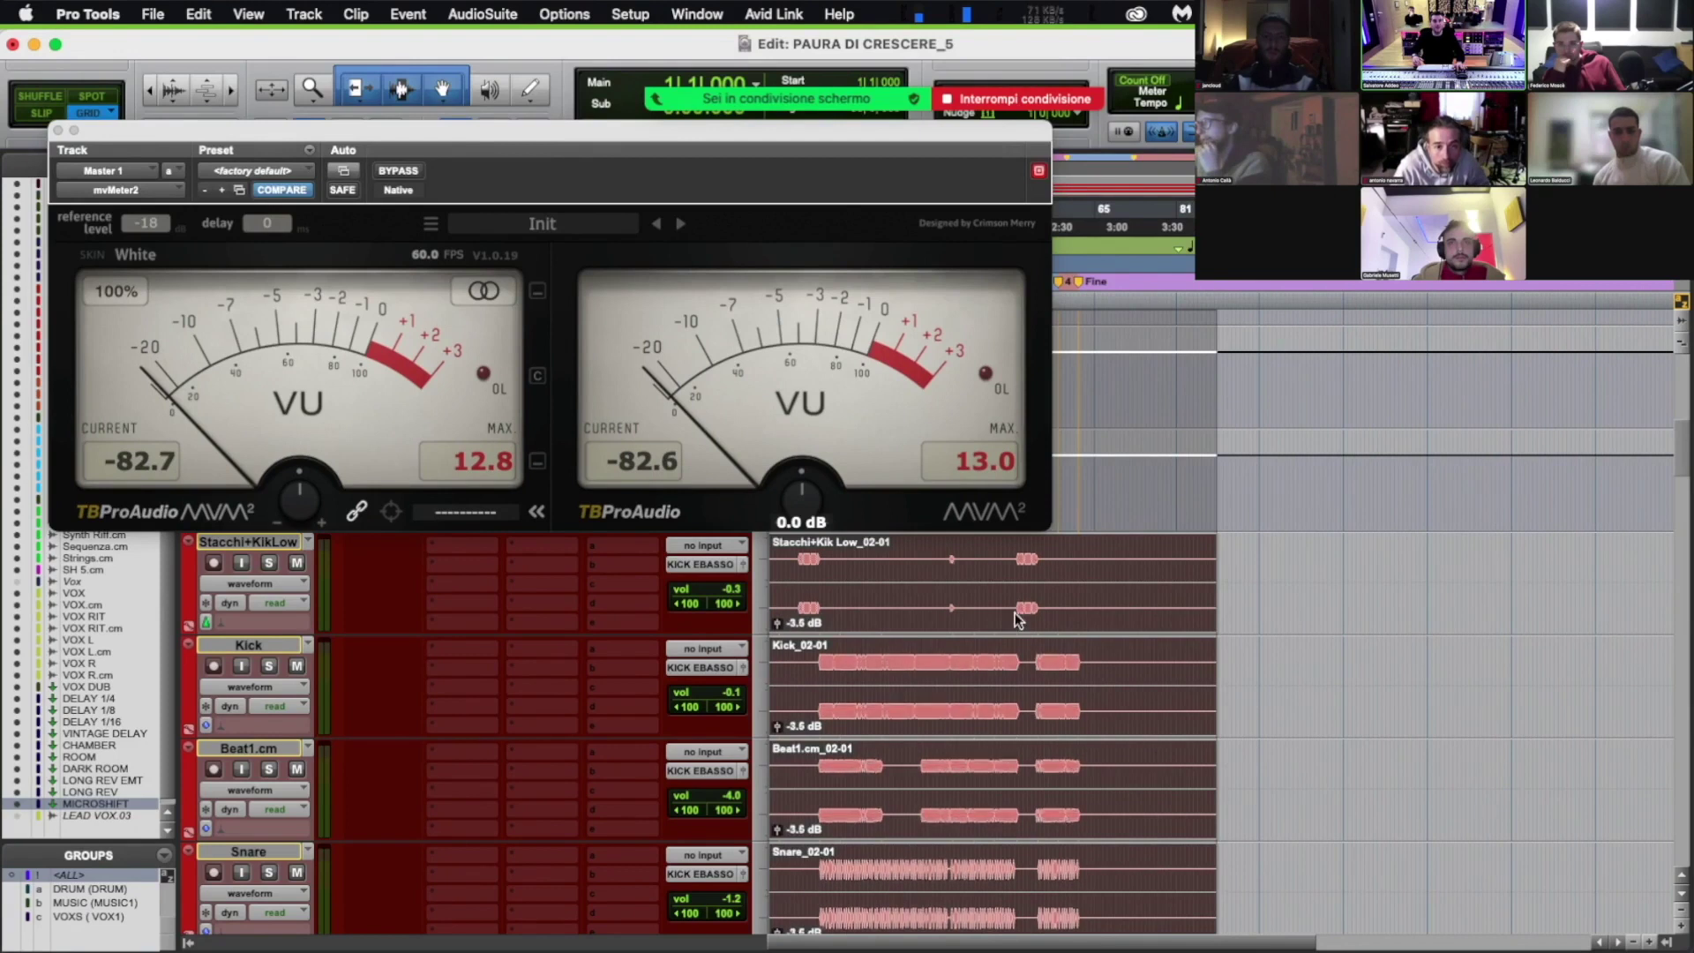
pyautogui.hotkey('ctrl', 'shift', 'Down')
pyautogui.hotkey('ctrl', 'shift', 'Down')
pyautogui.hotkey('ctrl', 'shift', 'Down')
pyautogui.hotkey('ctrl', 'shift', 'Down')
pyautogui.hotkey('ctrl', 'shift', 'Down')
pyautogui.hotkey('ctrl', 'shift', 'Down')
pyautogui.hotkey('ctrl', 'shift', 'Down')
pyautogui.hotkey('ctrl', 'shift', 'Down')
pyautogui.hotkey('ctrl', 'shift', 'Down')
pyautogui.hotkey('ctrl', 'shift', 'Down')
pyautogui.hotkey('ctrl', 'shift', 'Down')
pyautogui.hotkey('ctrl', 'shift', 'Down')
pyautogui.hotkey('ctrl', 'shift', 'Down')
pyautogui.hotkey('ctrl', 'shift', 'Down')
pyautogui.hotkey('ctrl', 'shift', 'Down')
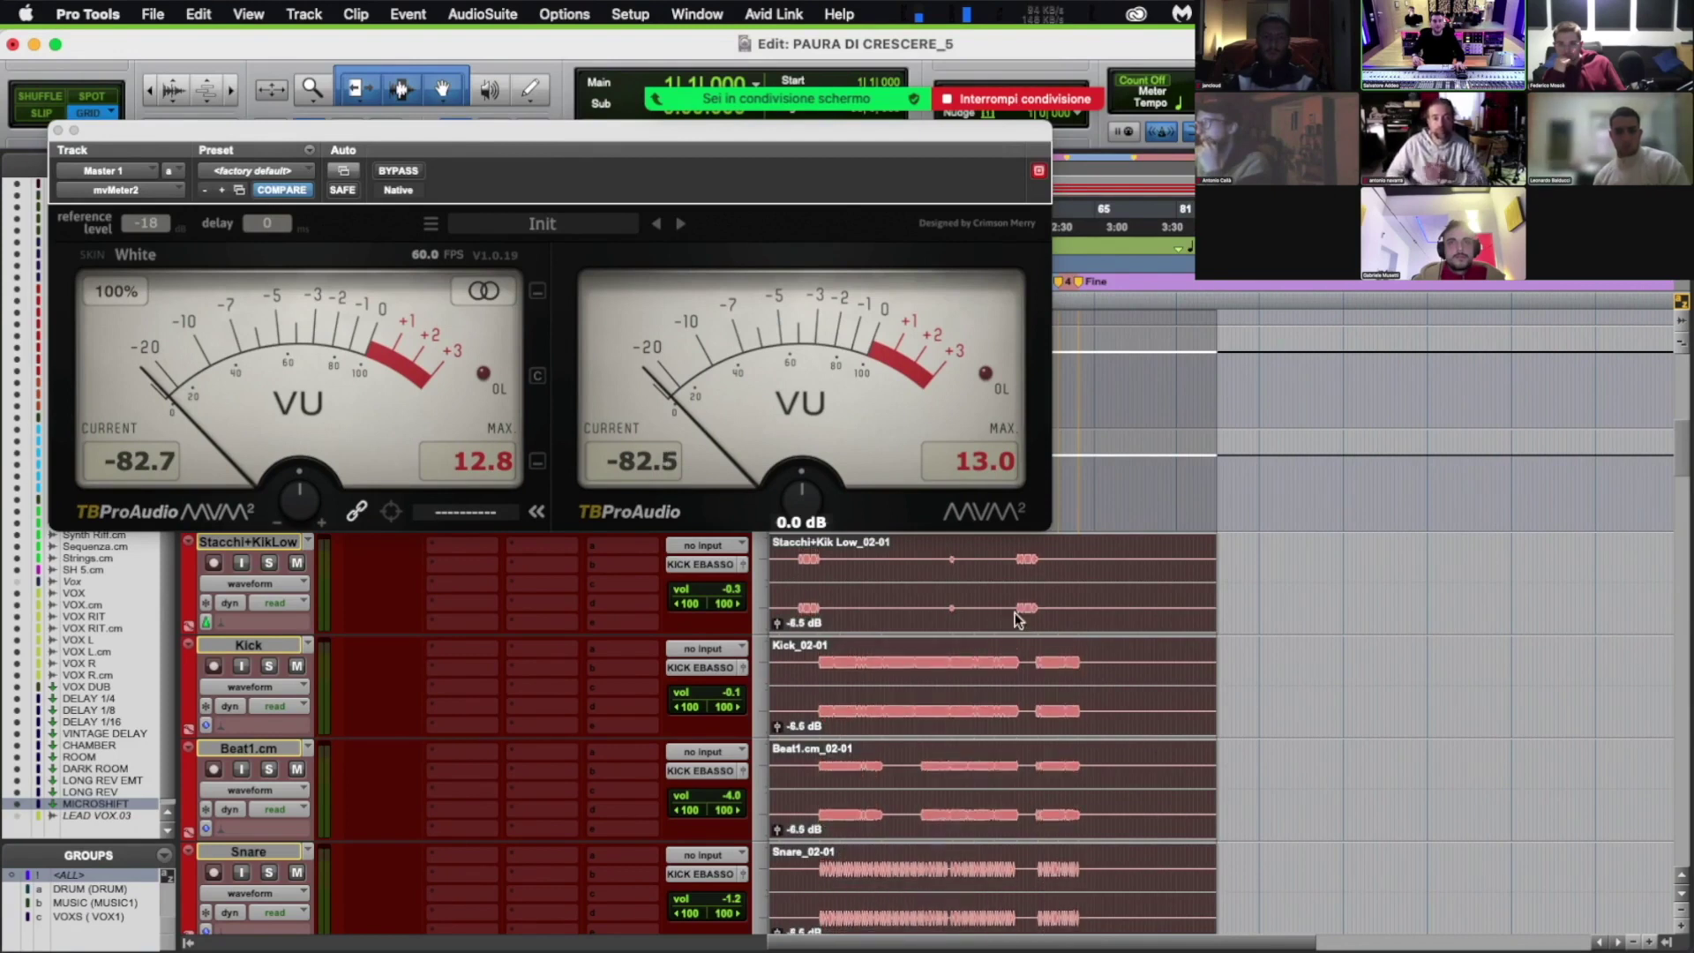
pyautogui.hotkey('ctrl', 'shift', 'Up')
pyautogui.hotkey('ctrl', 'shift', 'Up')
pyautogui.hotkey('ctrl', 'shift', 'Up')
pyautogui.hotkey('ctrl', 'shift', 'Up')
pyautogui.hotkey('ctrl', 'shift', 'Up')
pyautogui.hotkey('ctrl', 'shift', 'Up')
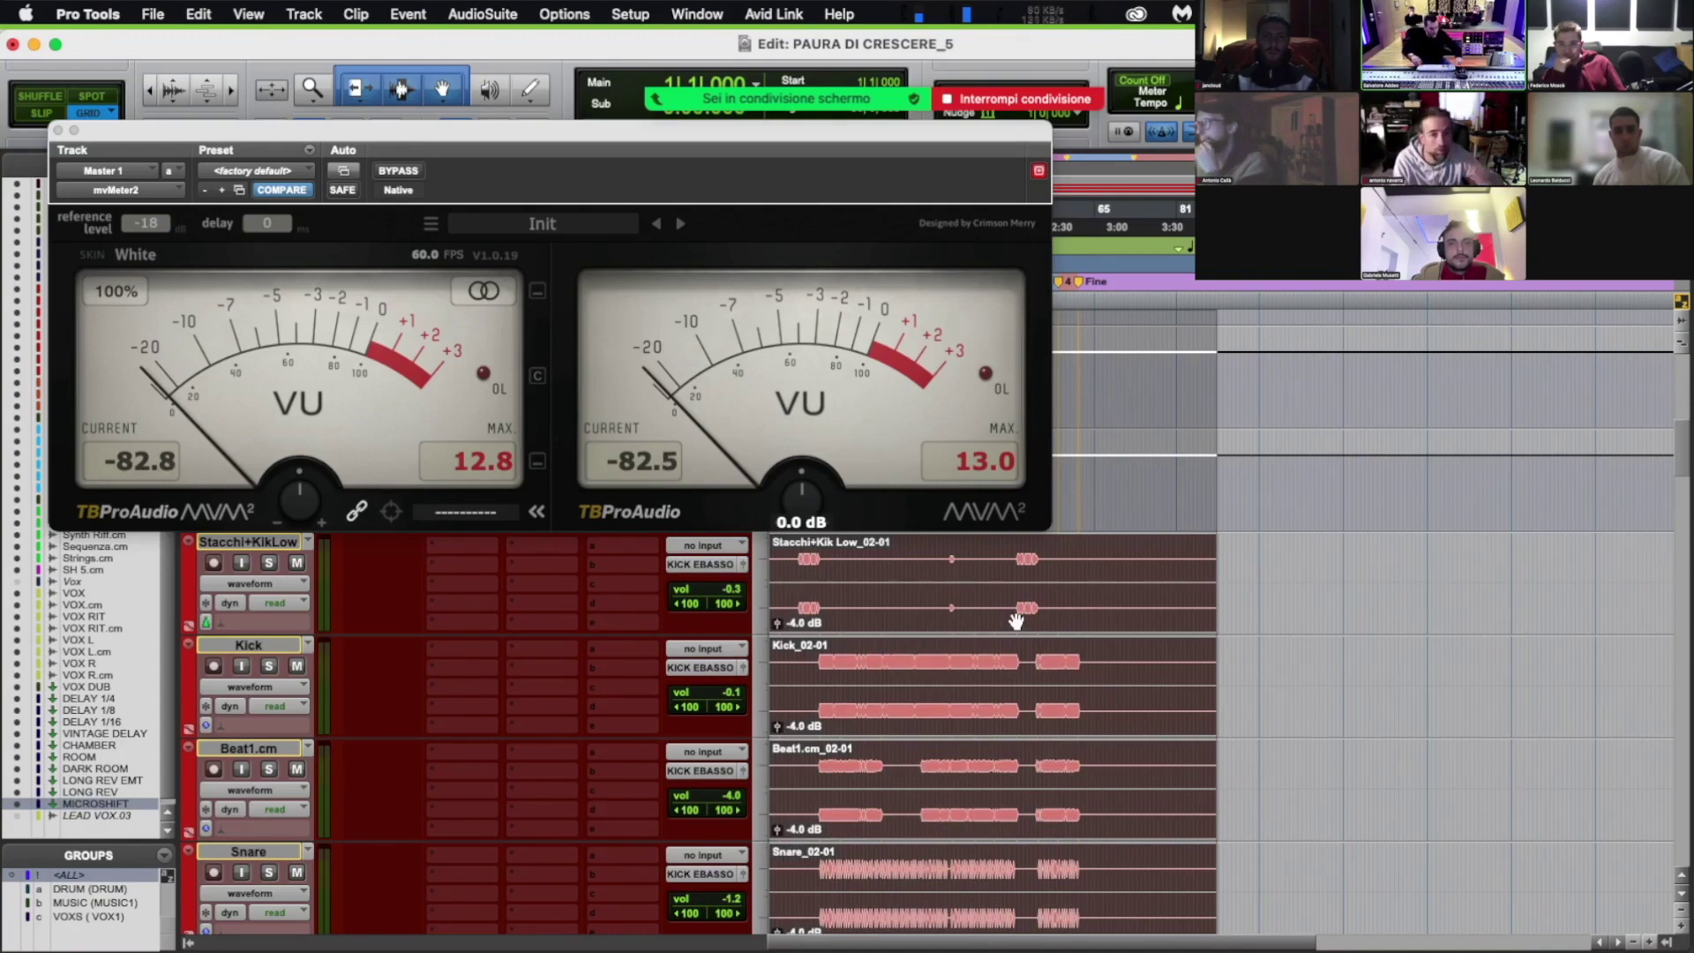
# Step: Lower the clip gain of all selected clips to -10.0 dB
pyautogui.hotkey('ctrl', 'shift', 'Down')
pyautogui.hotkey('ctrl', 'shift', 'Down')
pyautogui.hotkey('ctrl', 'shift', 'Down')
pyautogui.hotkey('ctrl', 'shift', 'Down')
pyautogui.hotkey('ctrl', 'shift', 'Down')
pyautogui.hotkey('ctrl', 'shift', 'Down')
pyautogui.hotkey('ctrl', 'shift', 'Down')
pyautogui.hotkey('ctrl', 'shift', 'Down')
pyautogui.hotkey('ctrl', 'shift', 'Down')
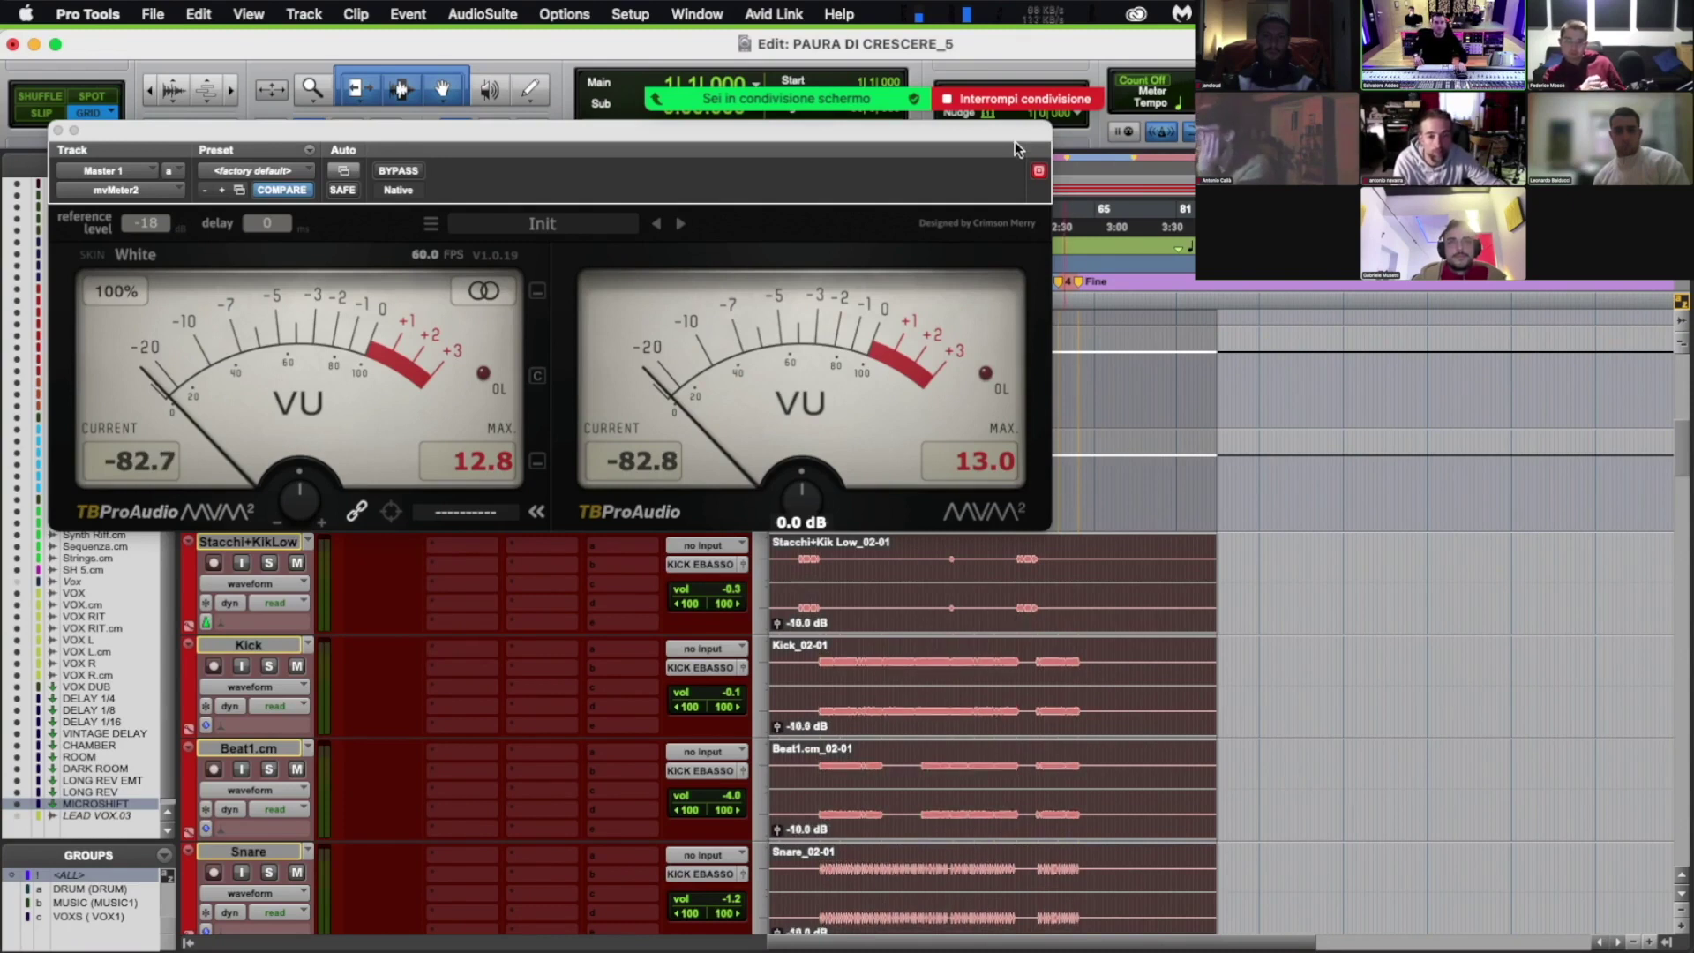
# Step: Move the VU meter window away from the timeline ruler and play the song briefly from about bar 19
pyautogui.moveTo(882, 136); pyautogui.dragTo(717, 321)
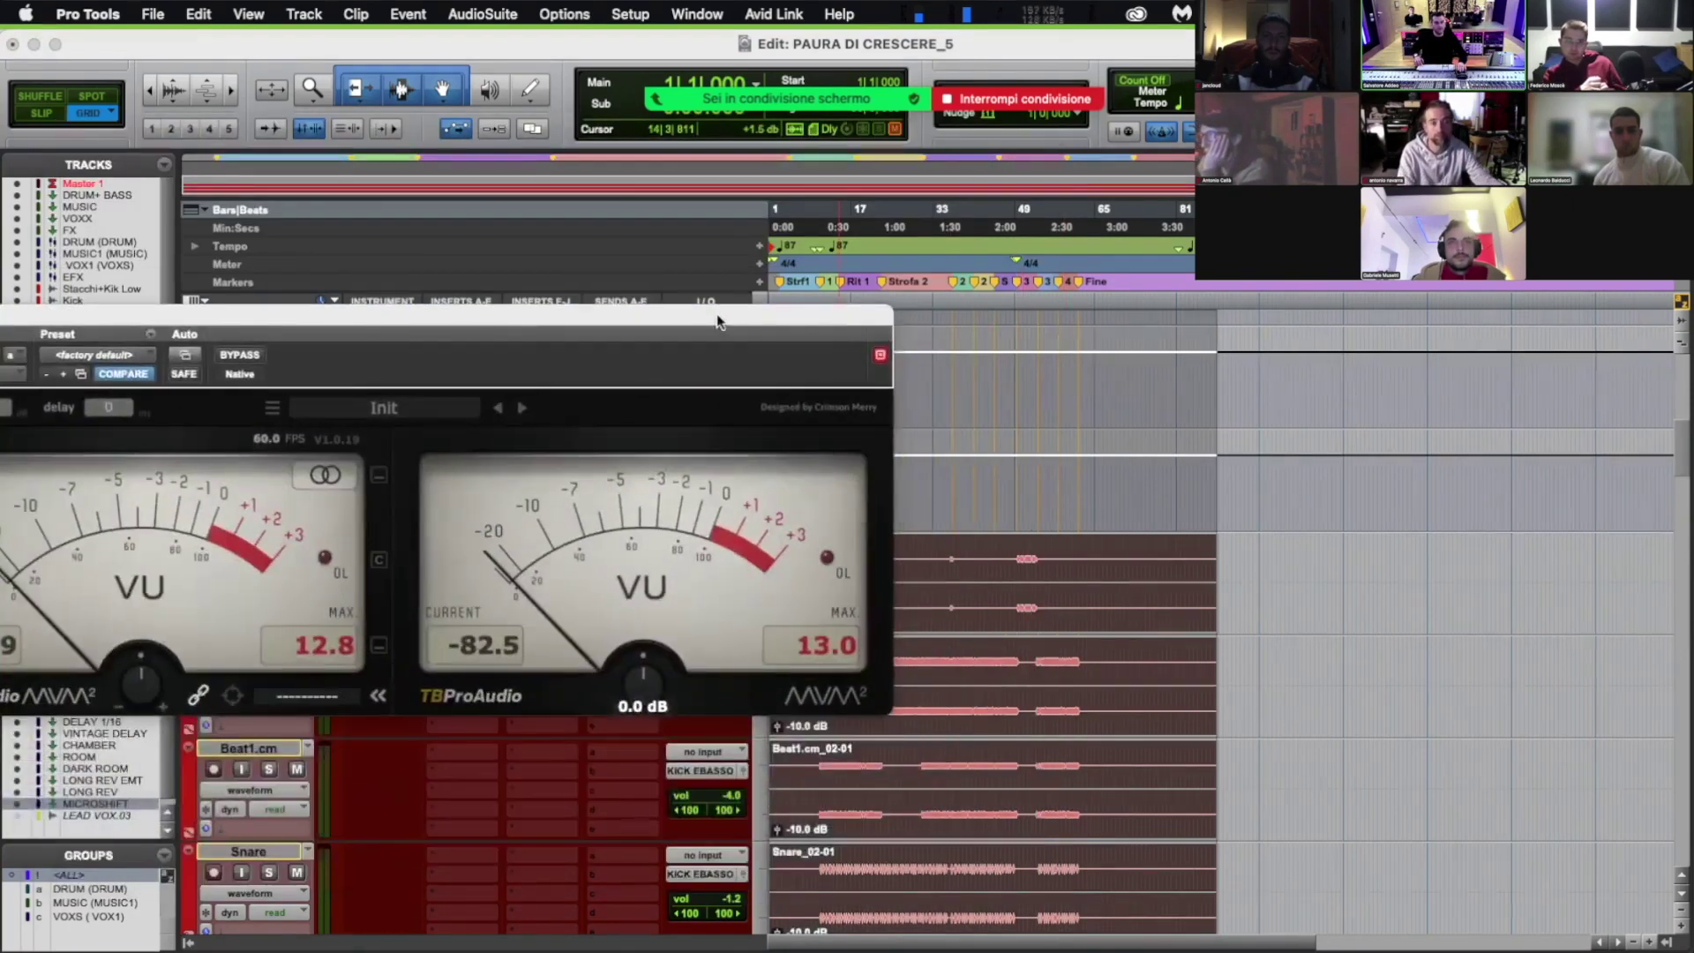
pyautogui.click(870, 297)
pyautogui.press('space')
pyautogui.moveTo(834, 311); pyautogui.dragTo(855, 239)
pyautogui.press('space')
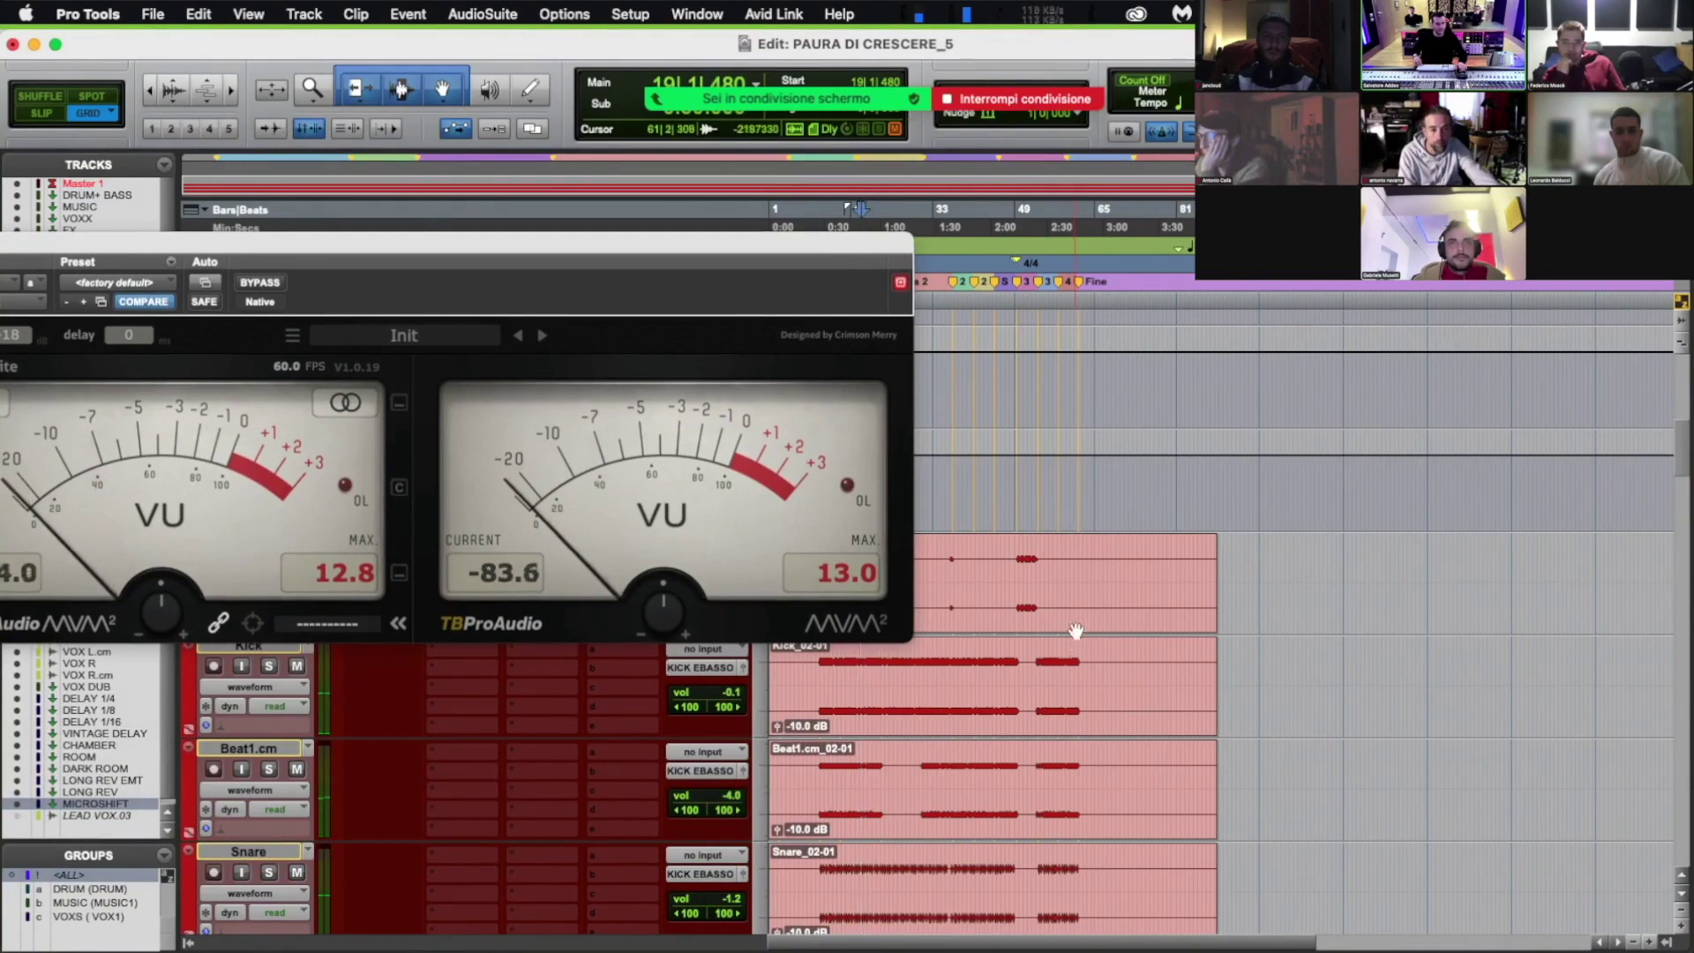
# Step: Select the clips on all tracks and raise their clip gain to -4.5 dB
pyautogui.click(1071, 617)
pyautogui.hotkey('ctrl', 'shift', 'Up')
pyautogui.hotkey('ctrl', 'shift', 'Up')
pyautogui.hotkey('ctrl', 'shift', 'Up')
pyautogui.hotkey('ctrl', 'shift', 'Up')
pyautogui.hotkey('ctrl', 'shift', 'Up')
pyautogui.hotkey('ctrl', 'shift', 'Up')
pyautogui.hotkey('ctrl', 'shift', 'Up')
pyautogui.hotkey('ctrl', 'shift', 'Up')
pyautogui.hotkey('ctrl', 'shift', 'Up')
pyautogui.hotkey('ctrl', 'shift', 'Up')
pyautogui.hotkey('ctrl', 'shift', 'Up')
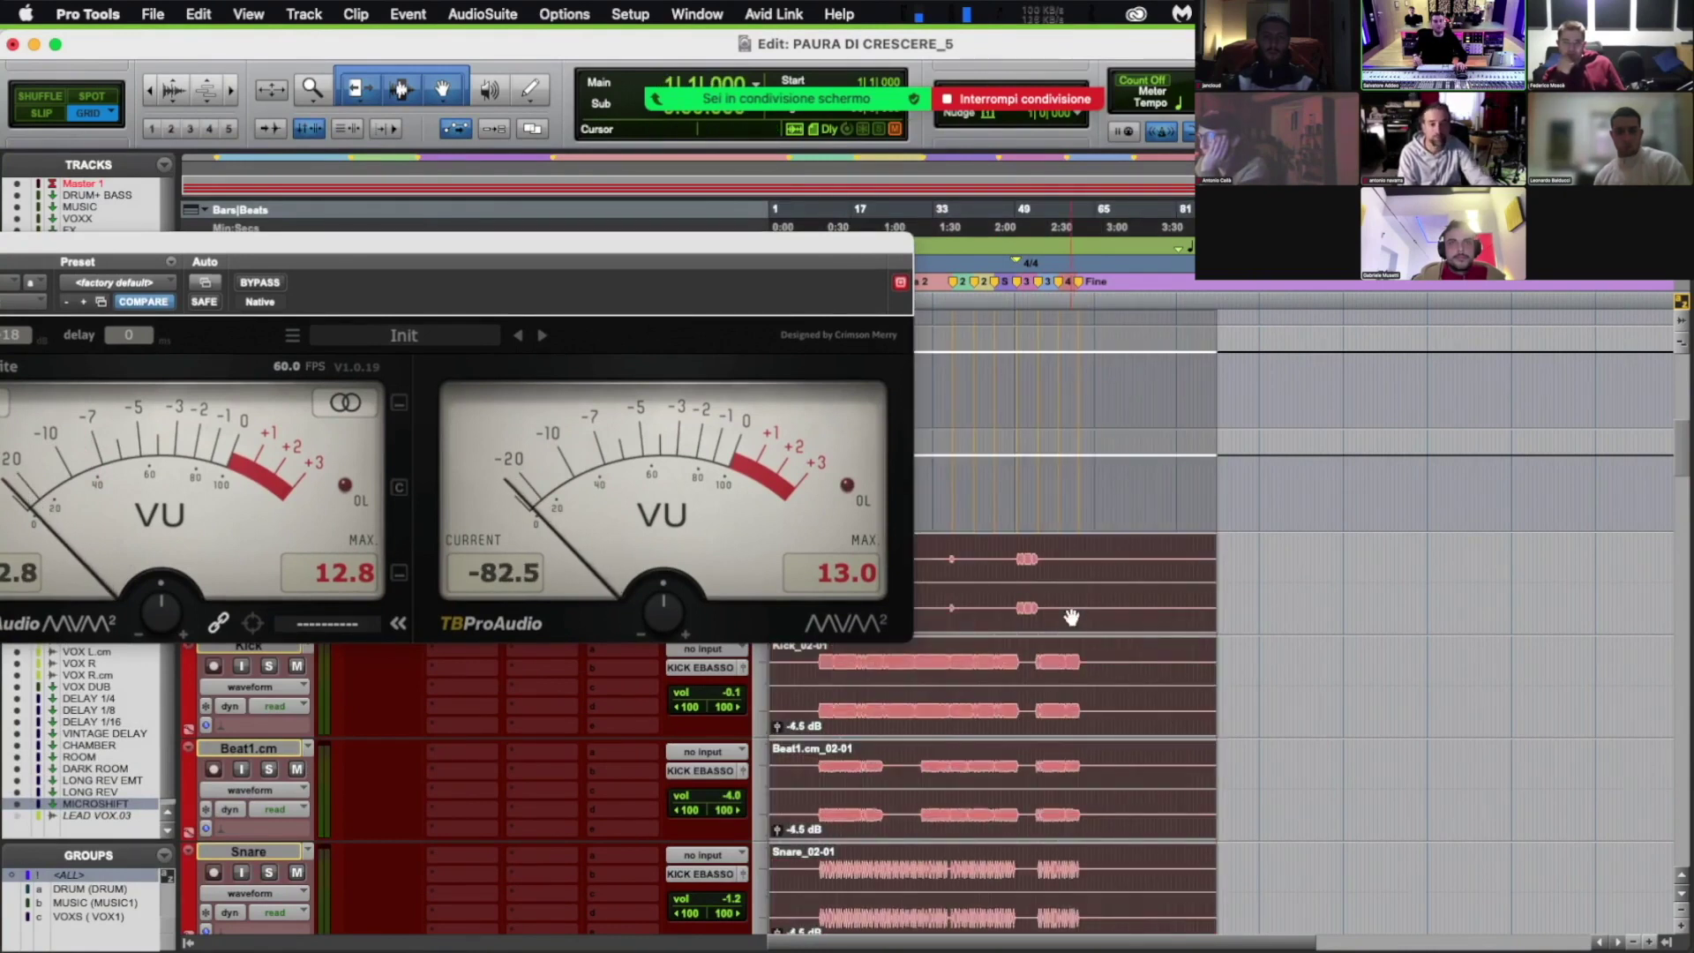
# Step: Shift the VU meter window clear of the early bars and play the song from about bar 16
pyautogui.moveTo(861, 251); pyautogui.dragTo(716, 250)
pyautogui.click(847, 292)
pyautogui.press('space')
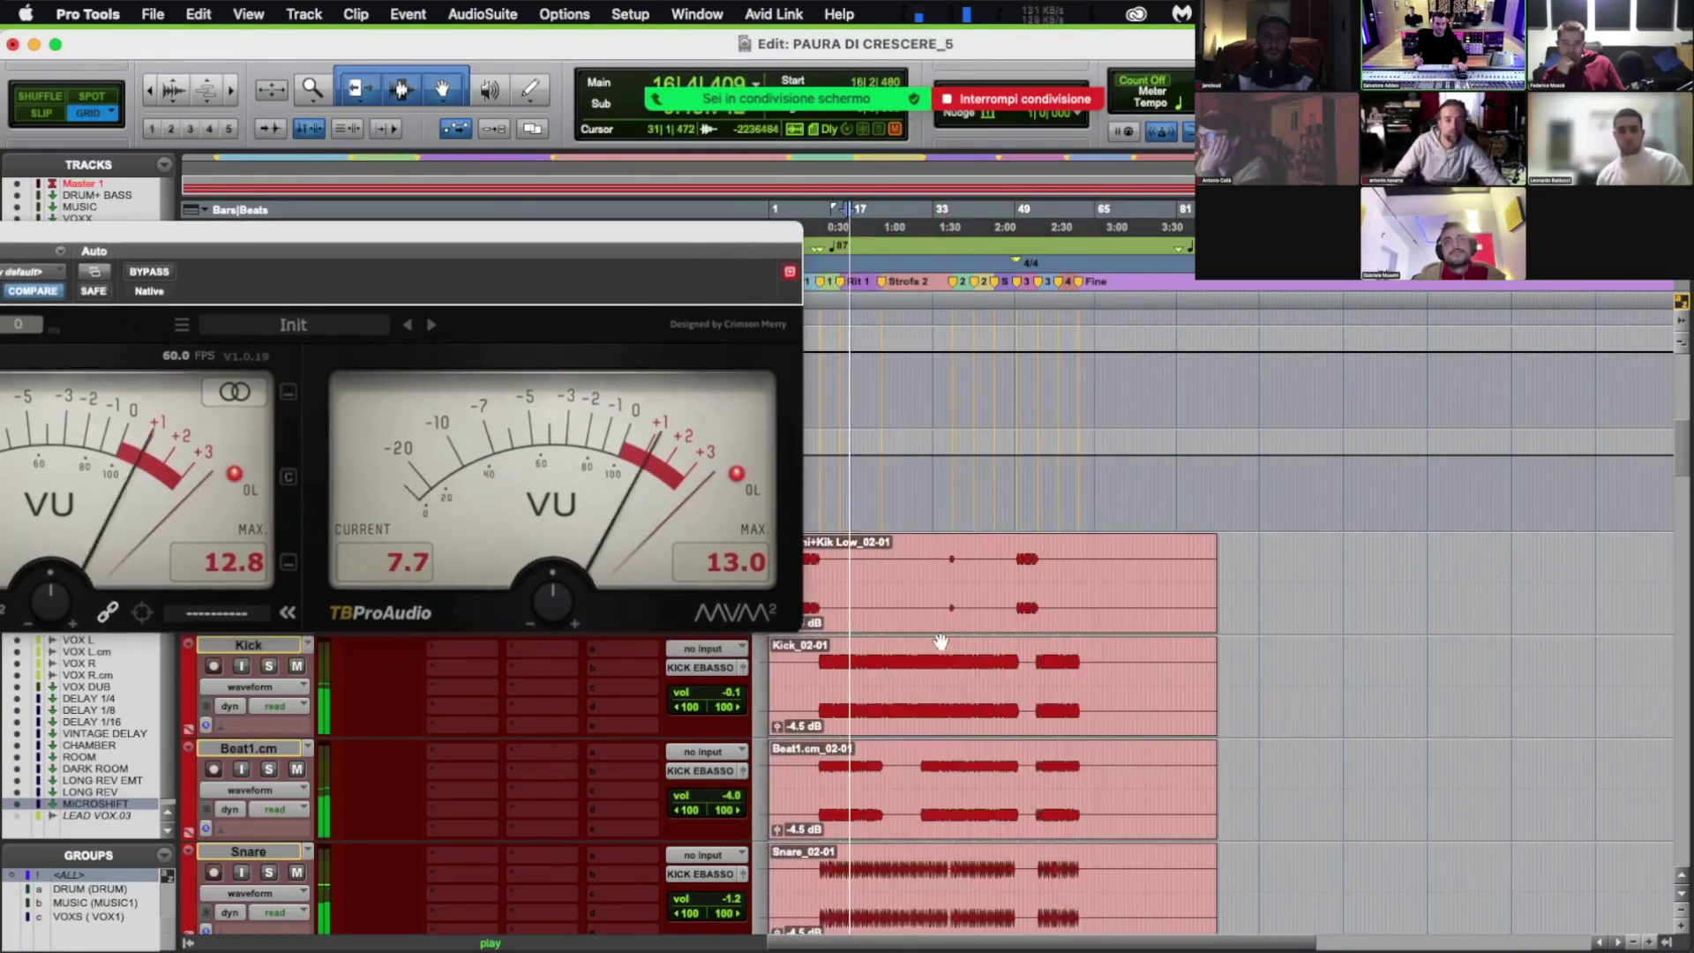
# Step: Select the clips on all tracks during playback and lower their clip gain to -12.0 dB
pyautogui.click(949, 637)
pyautogui.hotkey('ctrl', 'shift', 'Down')
pyautogui.hotkey('ctrl', 'shift', 'Down')
pyautogui.hotkey('ctrl', 'shift', 'Down')
pyautogui.hotkey('ctrl', 'shift', 'Down')
pyautogui.hotkey('ctrl', 'shift', 'Down')
pyautogui.hotkey('ctrl', 'shift', 'Down')
pyautogui.hotkey('ctrl', 'shift', 'Down')
pyautogui.hotkey('ctrl', 'shift', 'Down')
pyautogui.hotkey('ctrl', 'shift', 'Down')
pyautogui.hotkey('ctrl', 'shift', 'Down')
pyautogui.hotkey('ctrl', 'shift', 'Down')
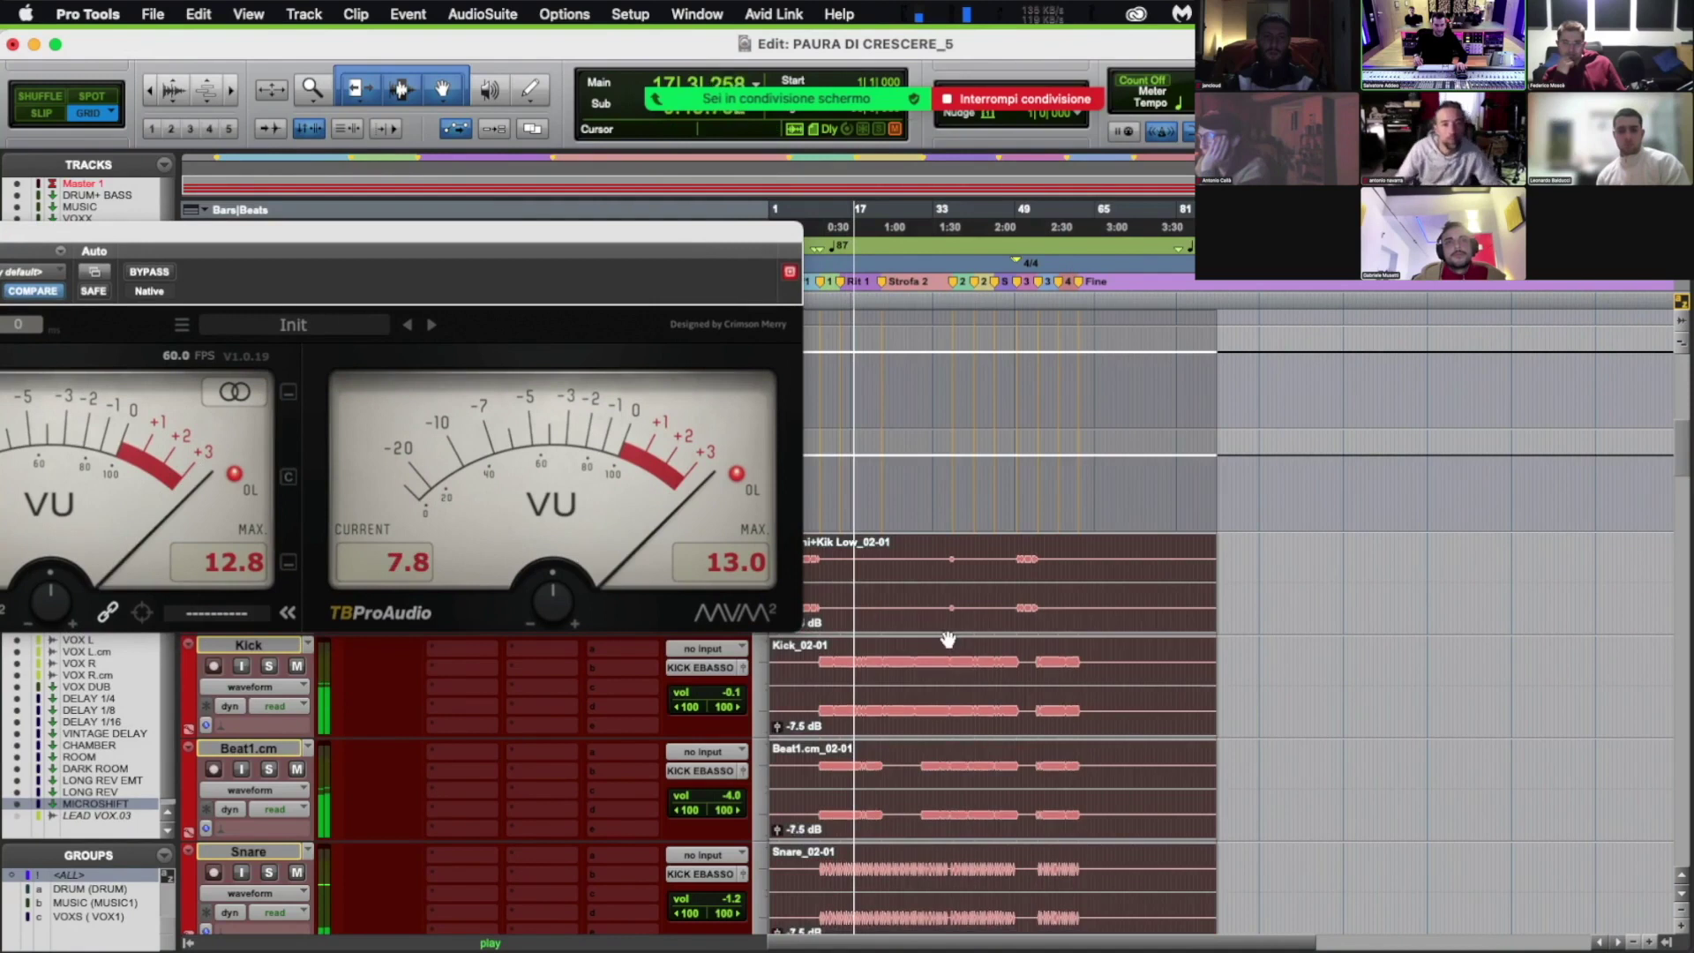
pyautogui.hotkey('ctrl', 'shift', 'Down')
pyautogui.hotkey('ctrl', 'shift', 'Down')
pyautogui.hotkey('ctrl', 'shift', 'Down')
pyautogui.hotkey('ctrl', 'shift', 'Down')
pyautogui.hotkey('ctrl', 'shift', 'Down')
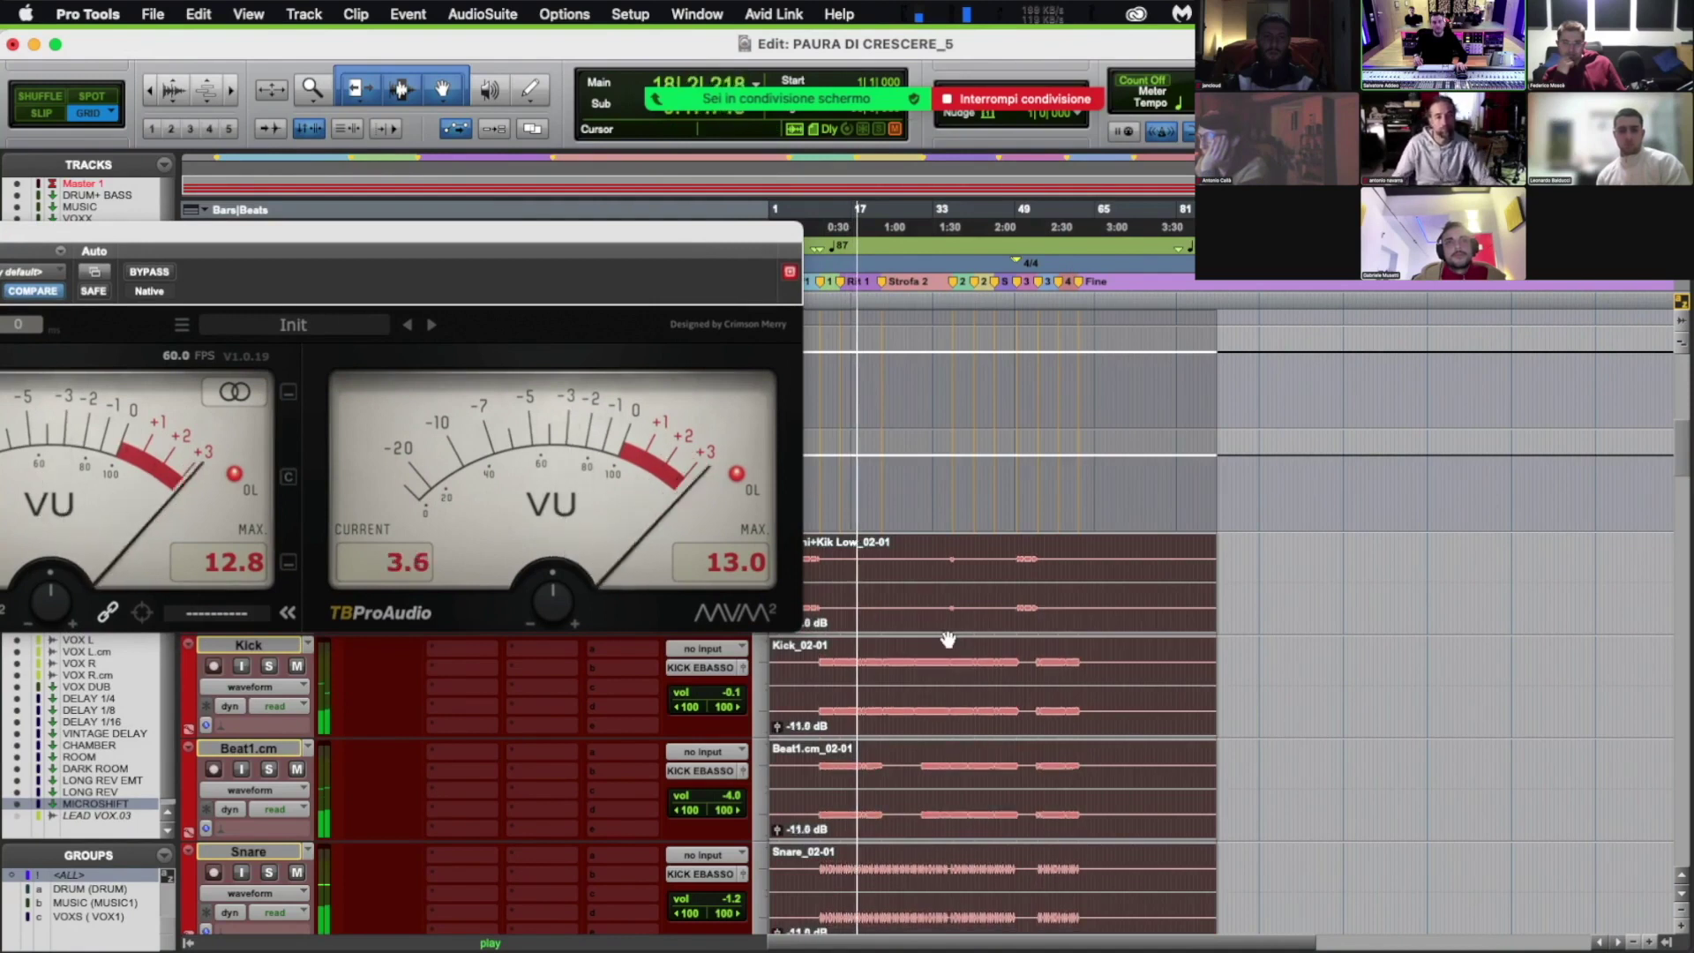
pyautogui.hotkey('ctrl', 'shift', 'Up')
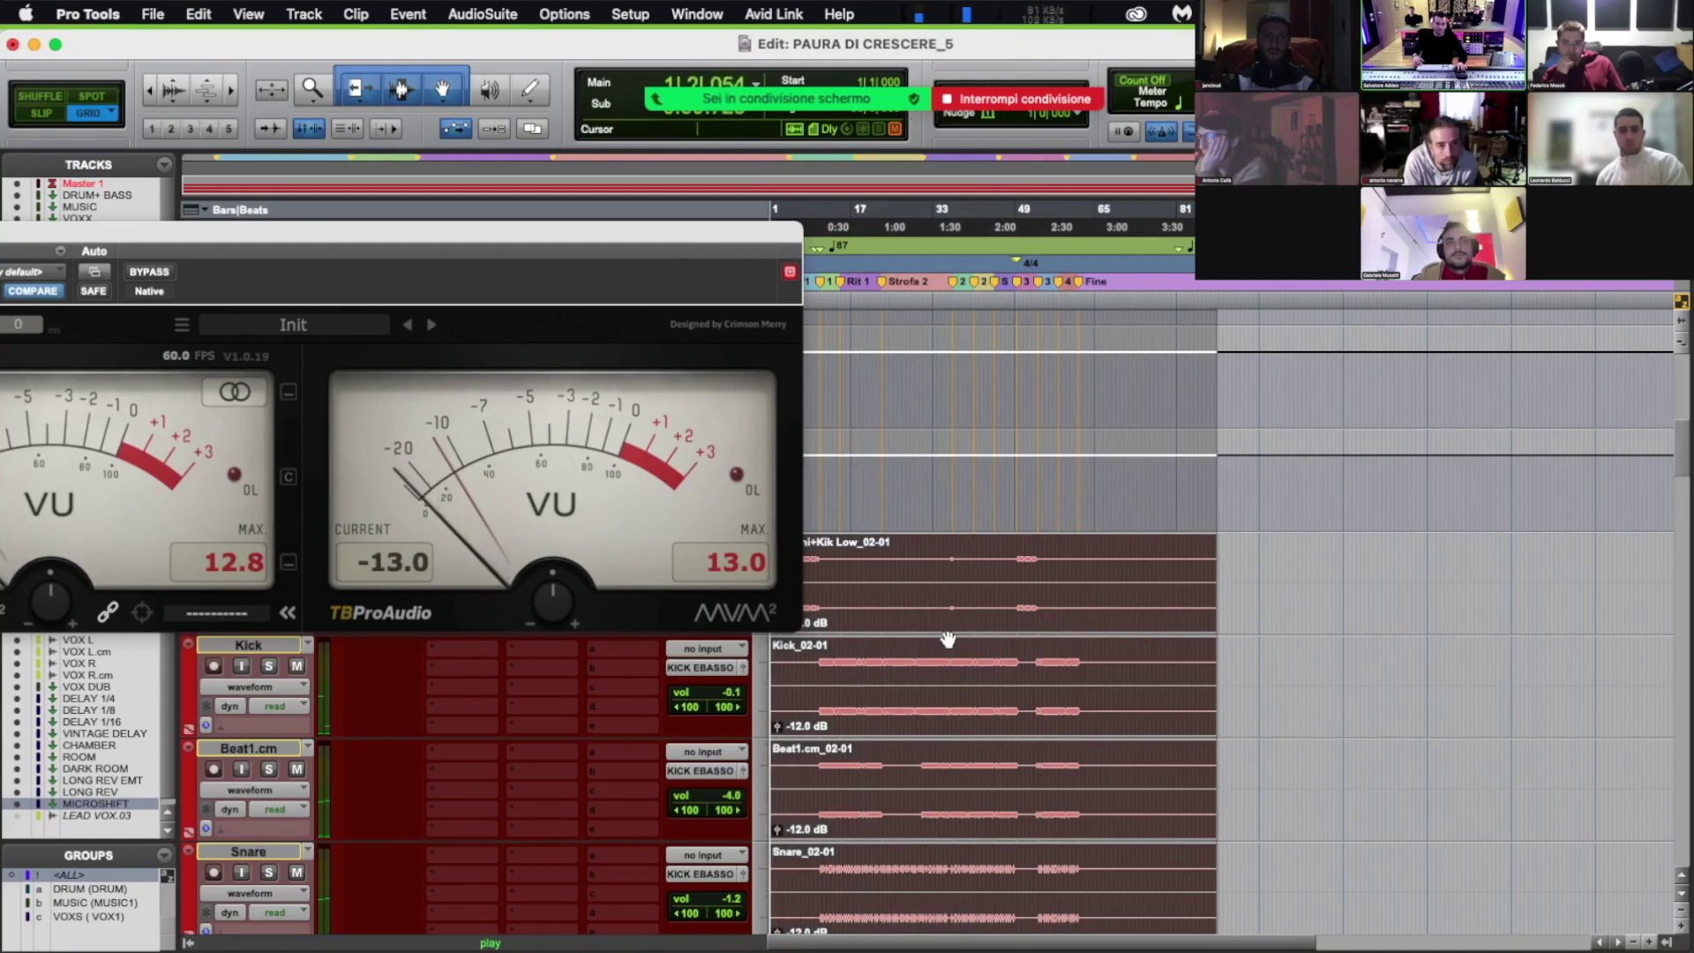
# Step: Play from bar 12 with both VU meters in view, and close the meter window before stopping playback
pyautogui.click(826, 300)
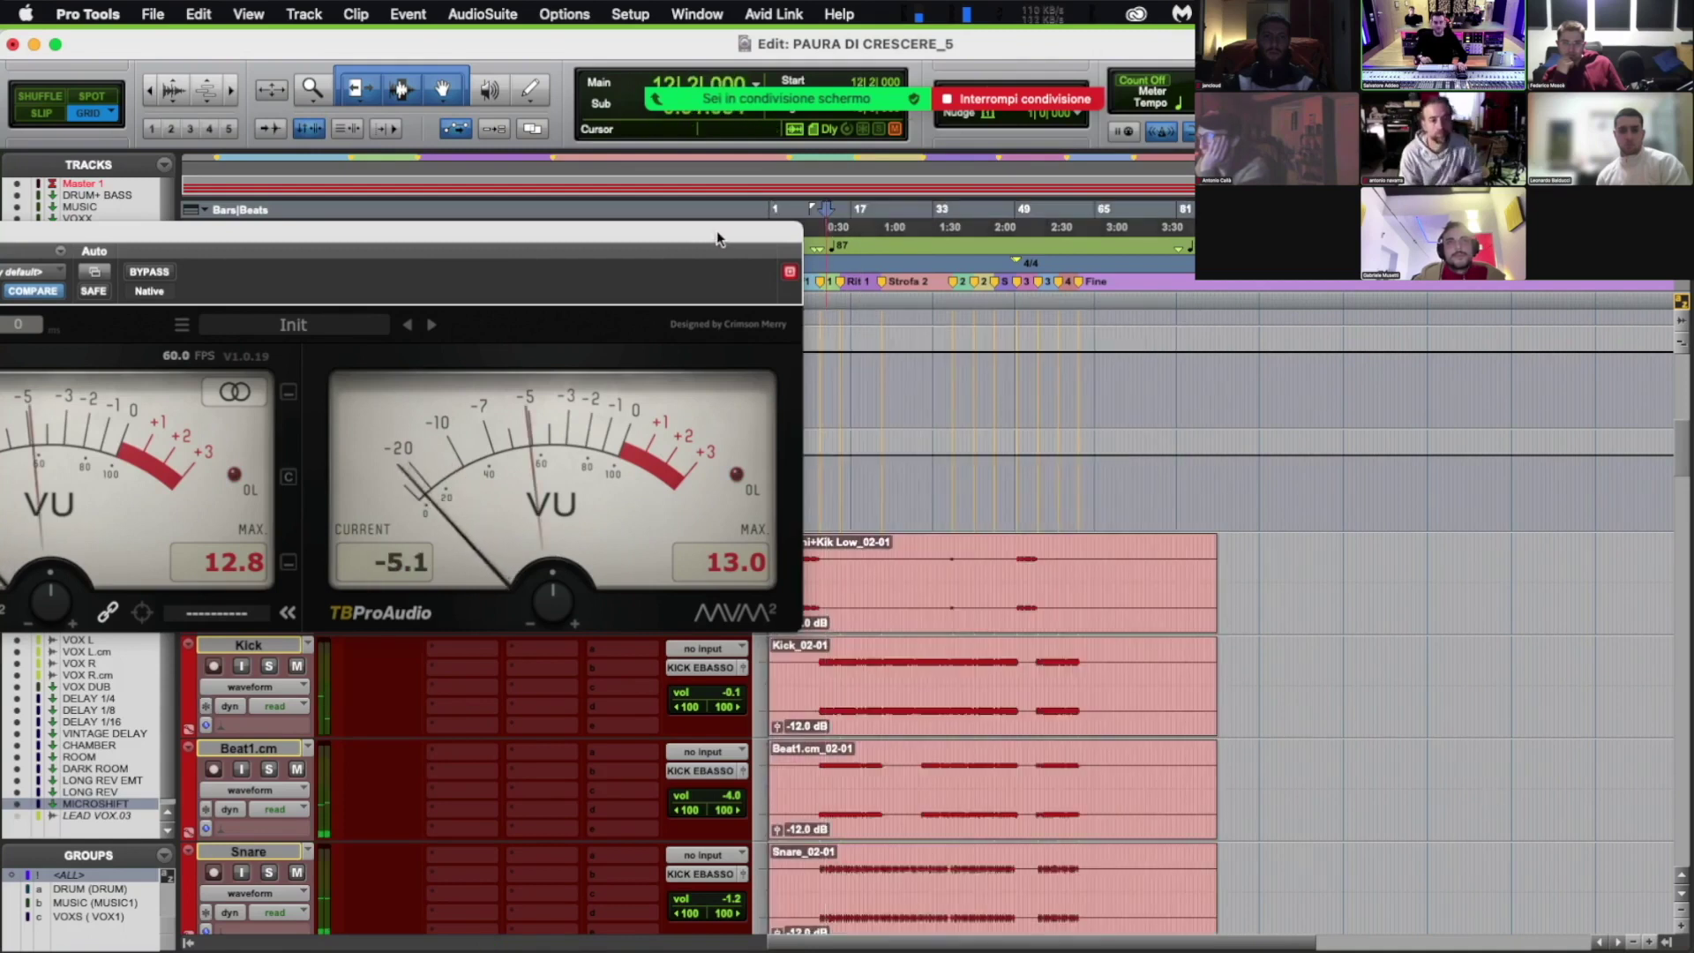
pyautogui.moveTo(717, 230); pyautogui.dragTo(1316, 185)
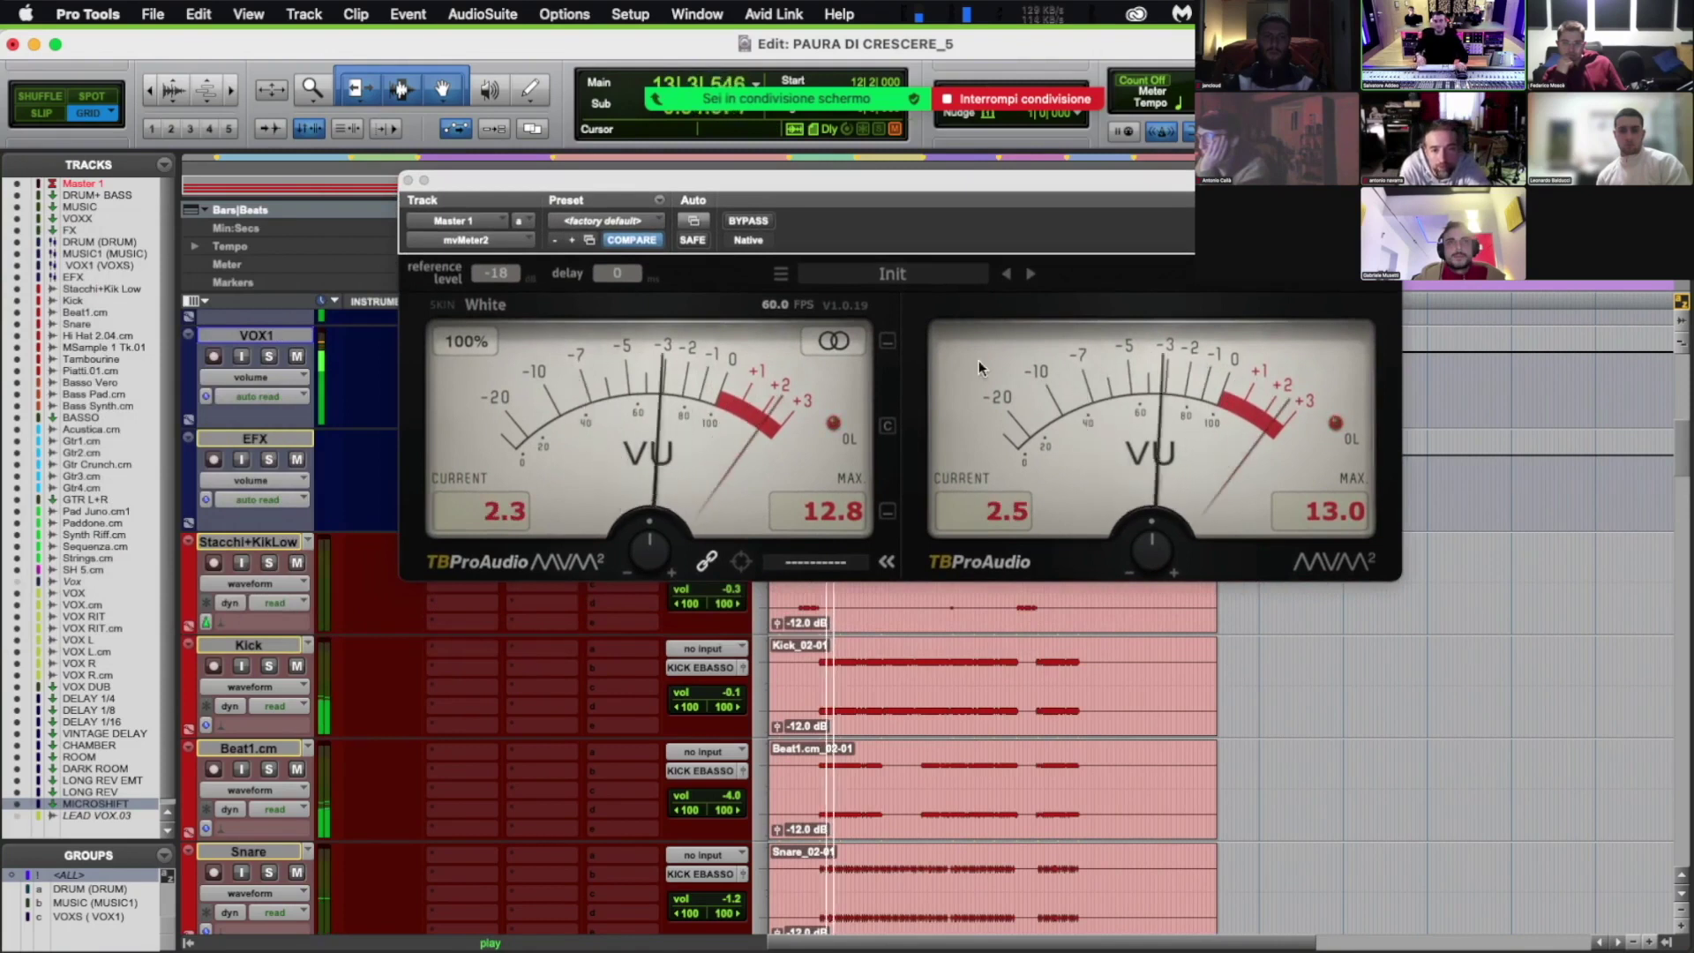
pyautogui.click(408, 179)
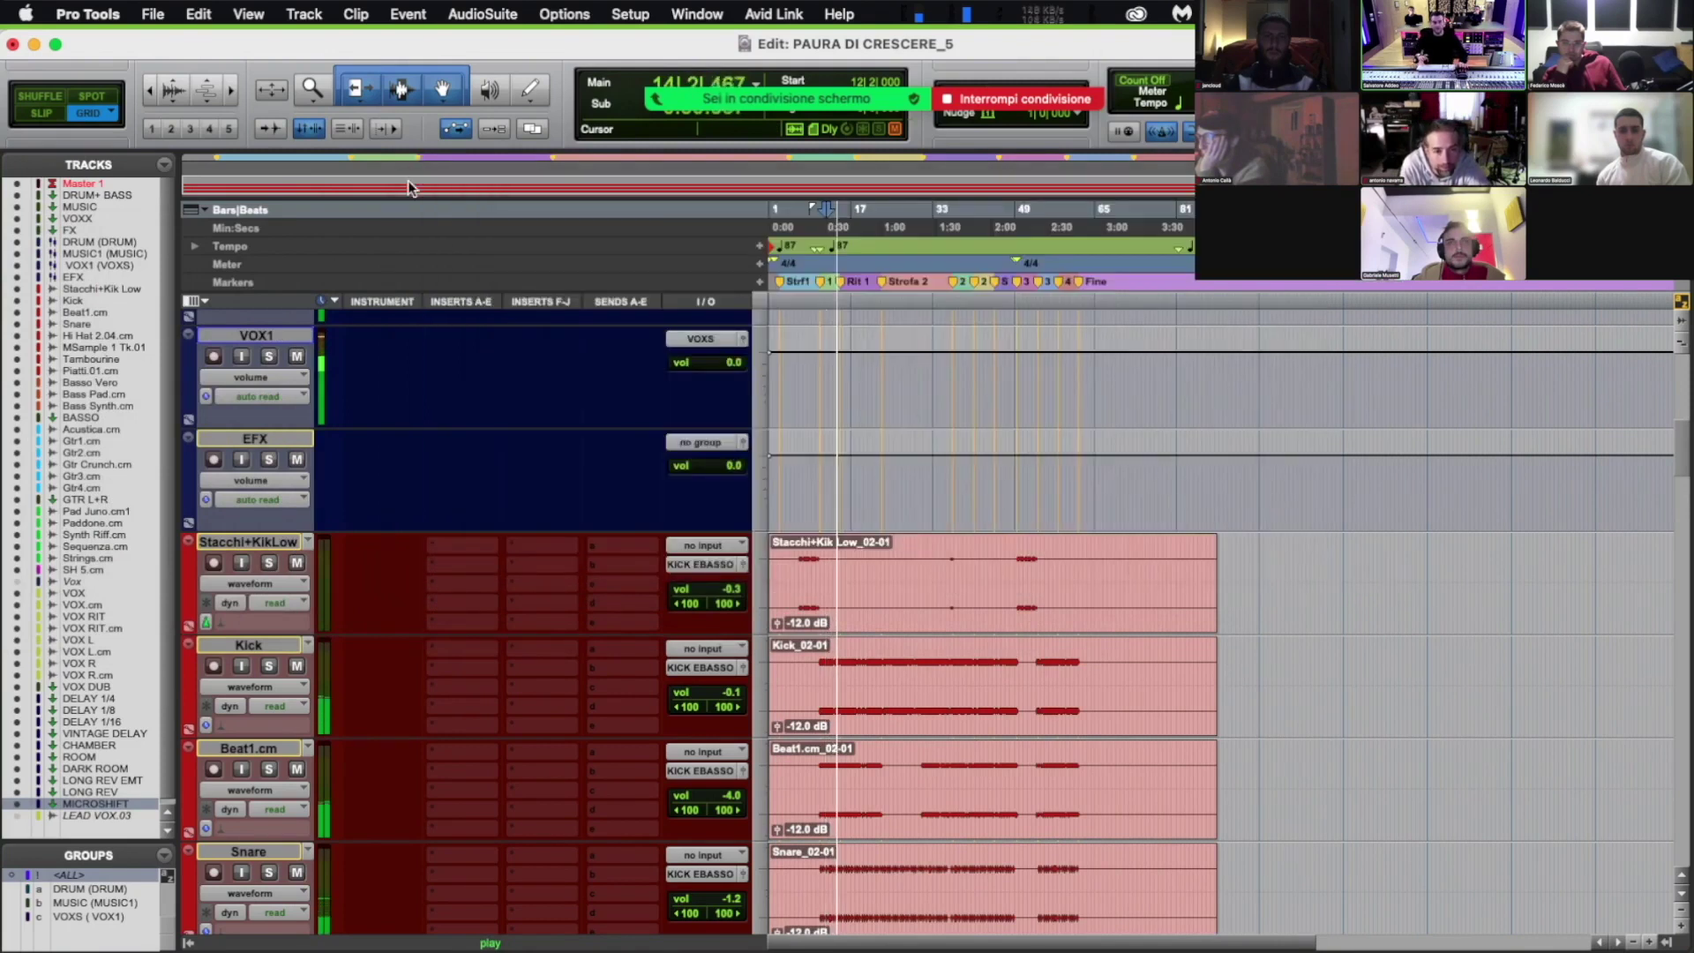
pyautogui.press('space')
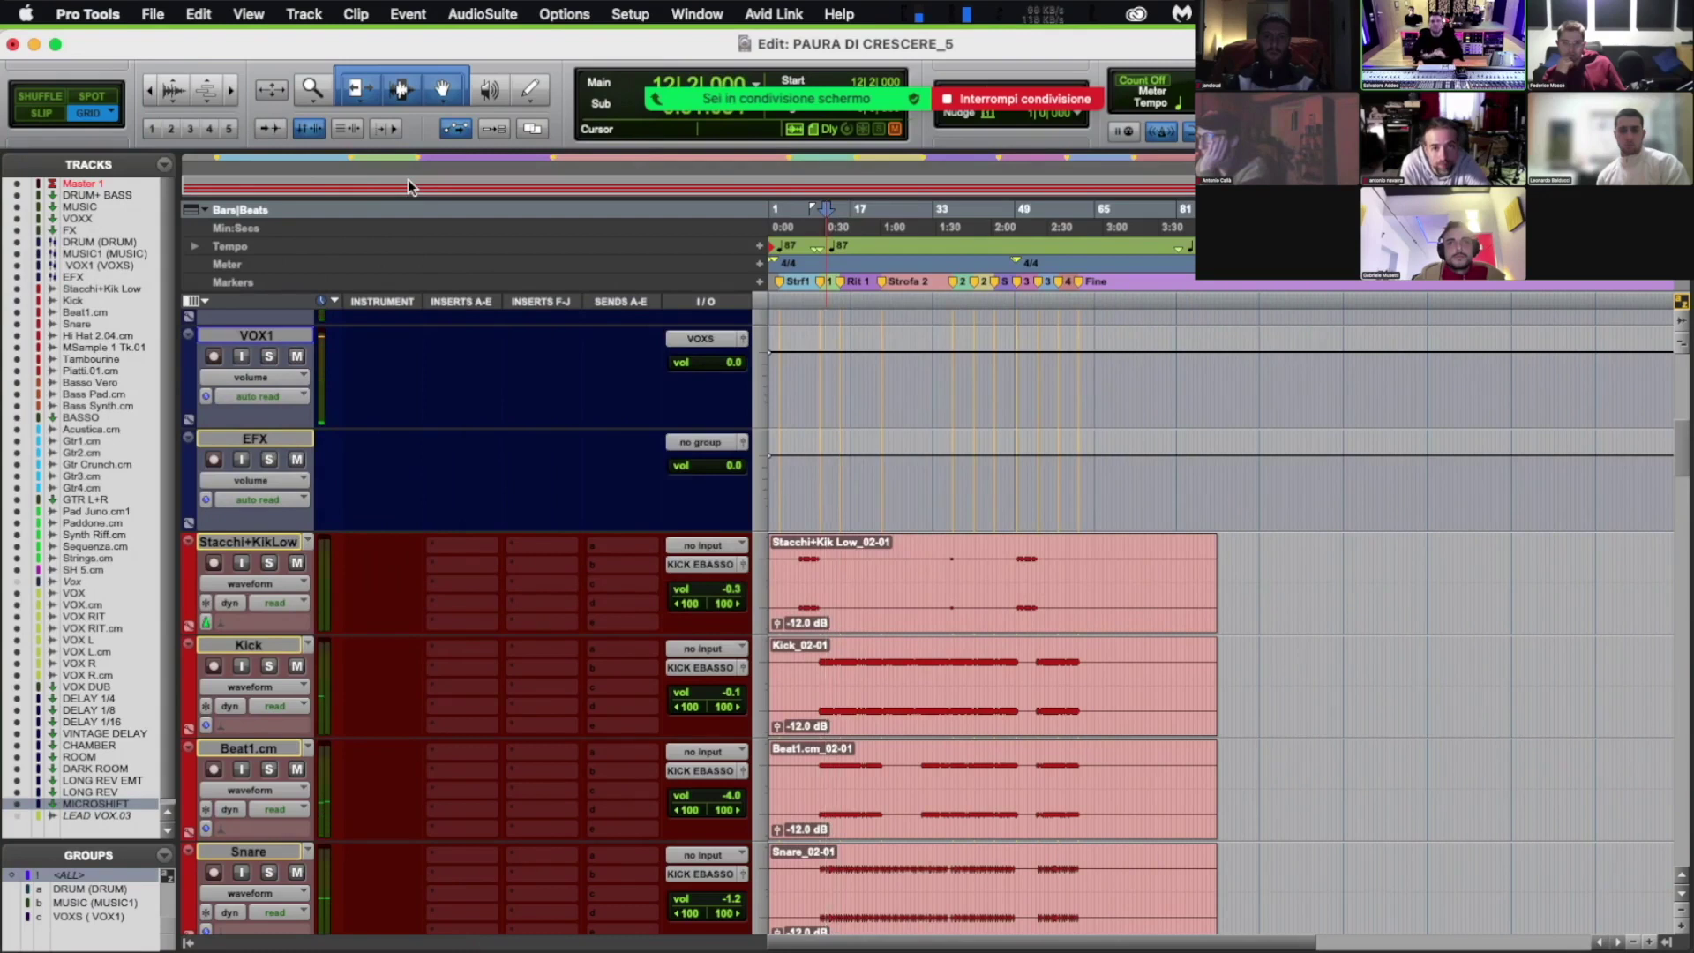
# Step: Show the Mix window, examine the channel levels across the session during playback, and return to the Edit window
pyautogui.press('super+equal')
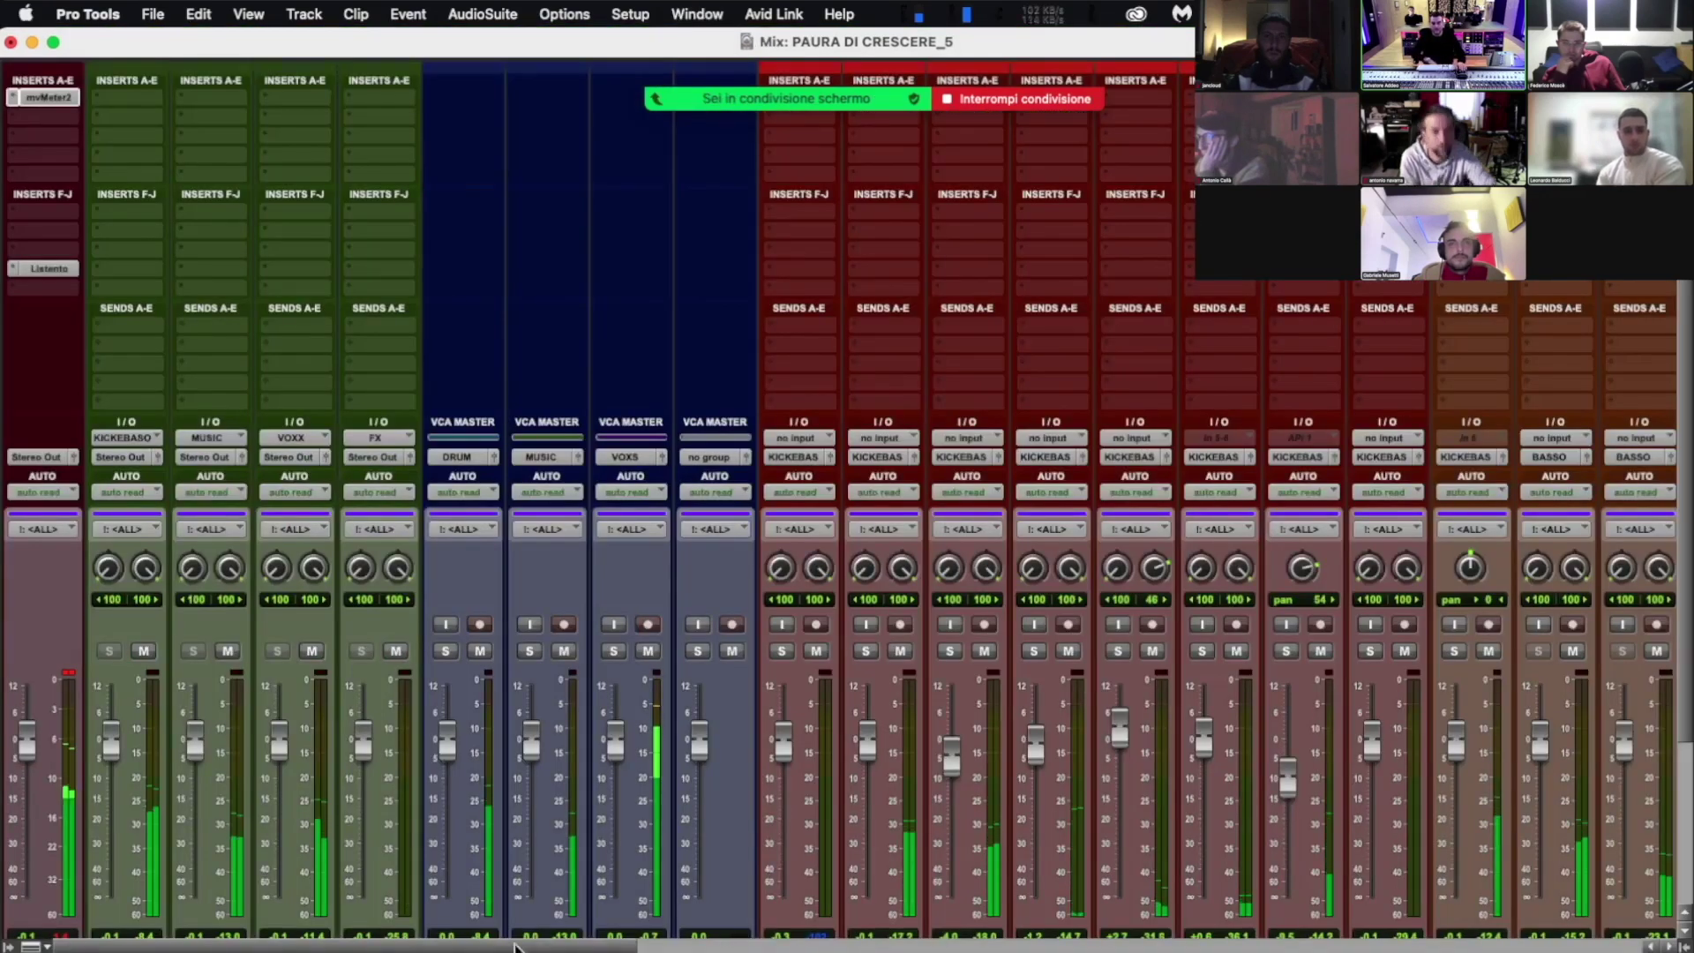
pyautogui.click(827, 946)
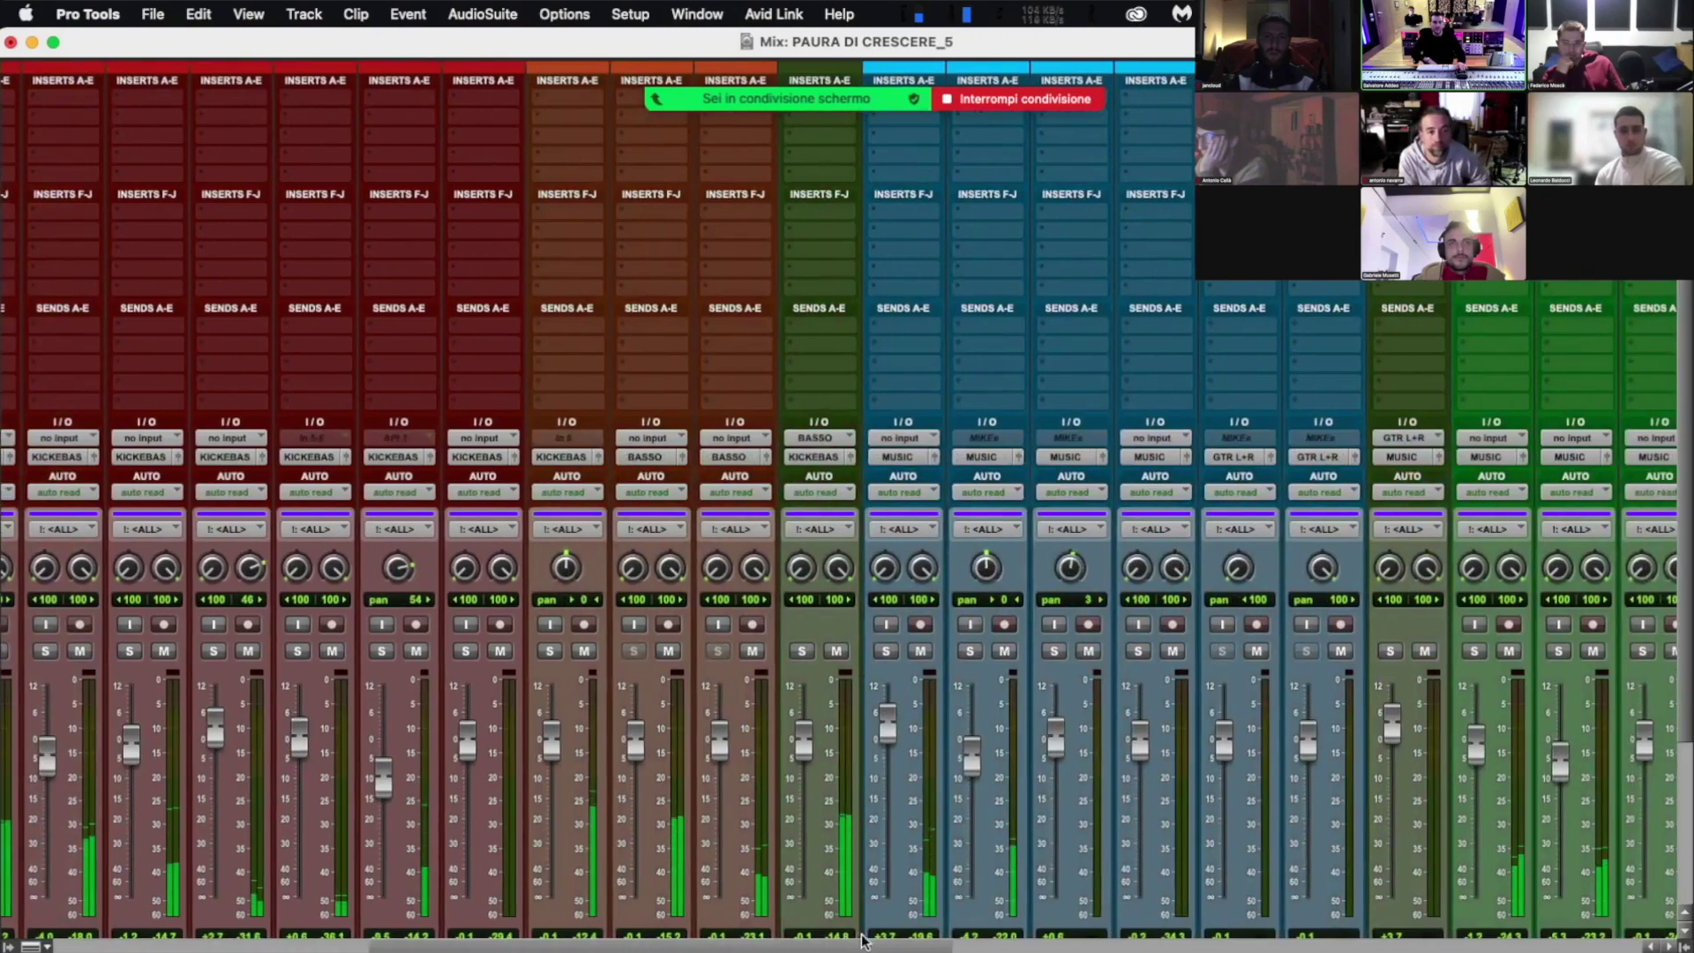
pyautogui.moveTo(773, 947); pyautogui.dragTo(263, 935)
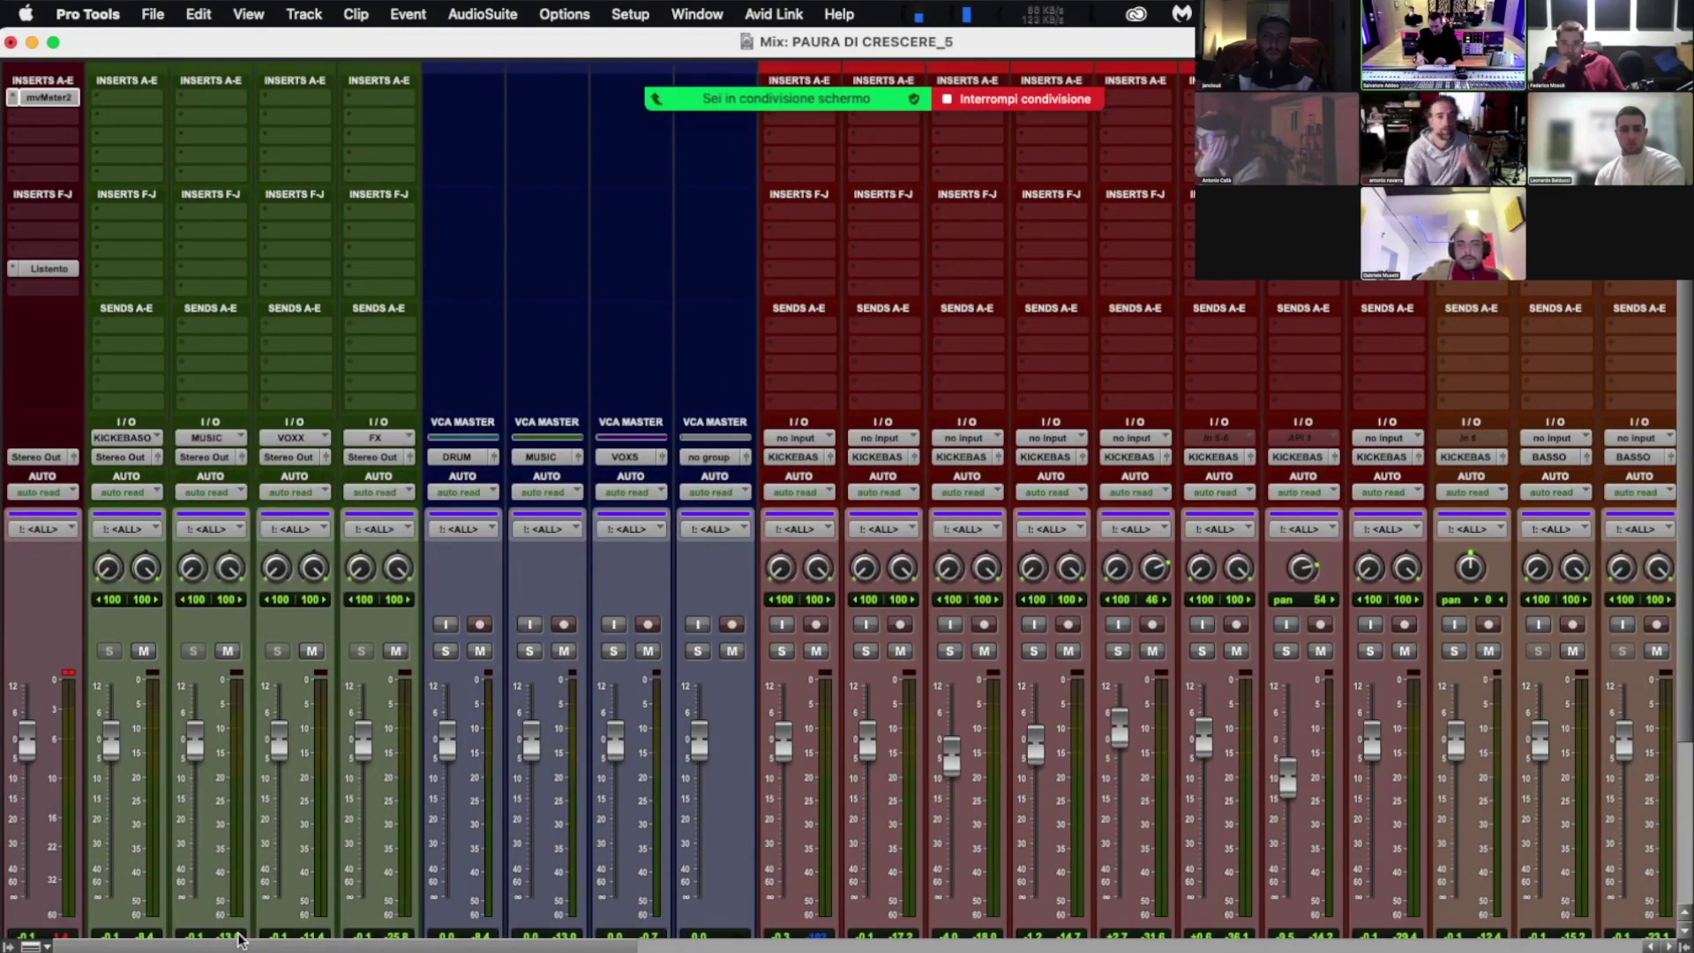
pyautogui.press('super+equal')
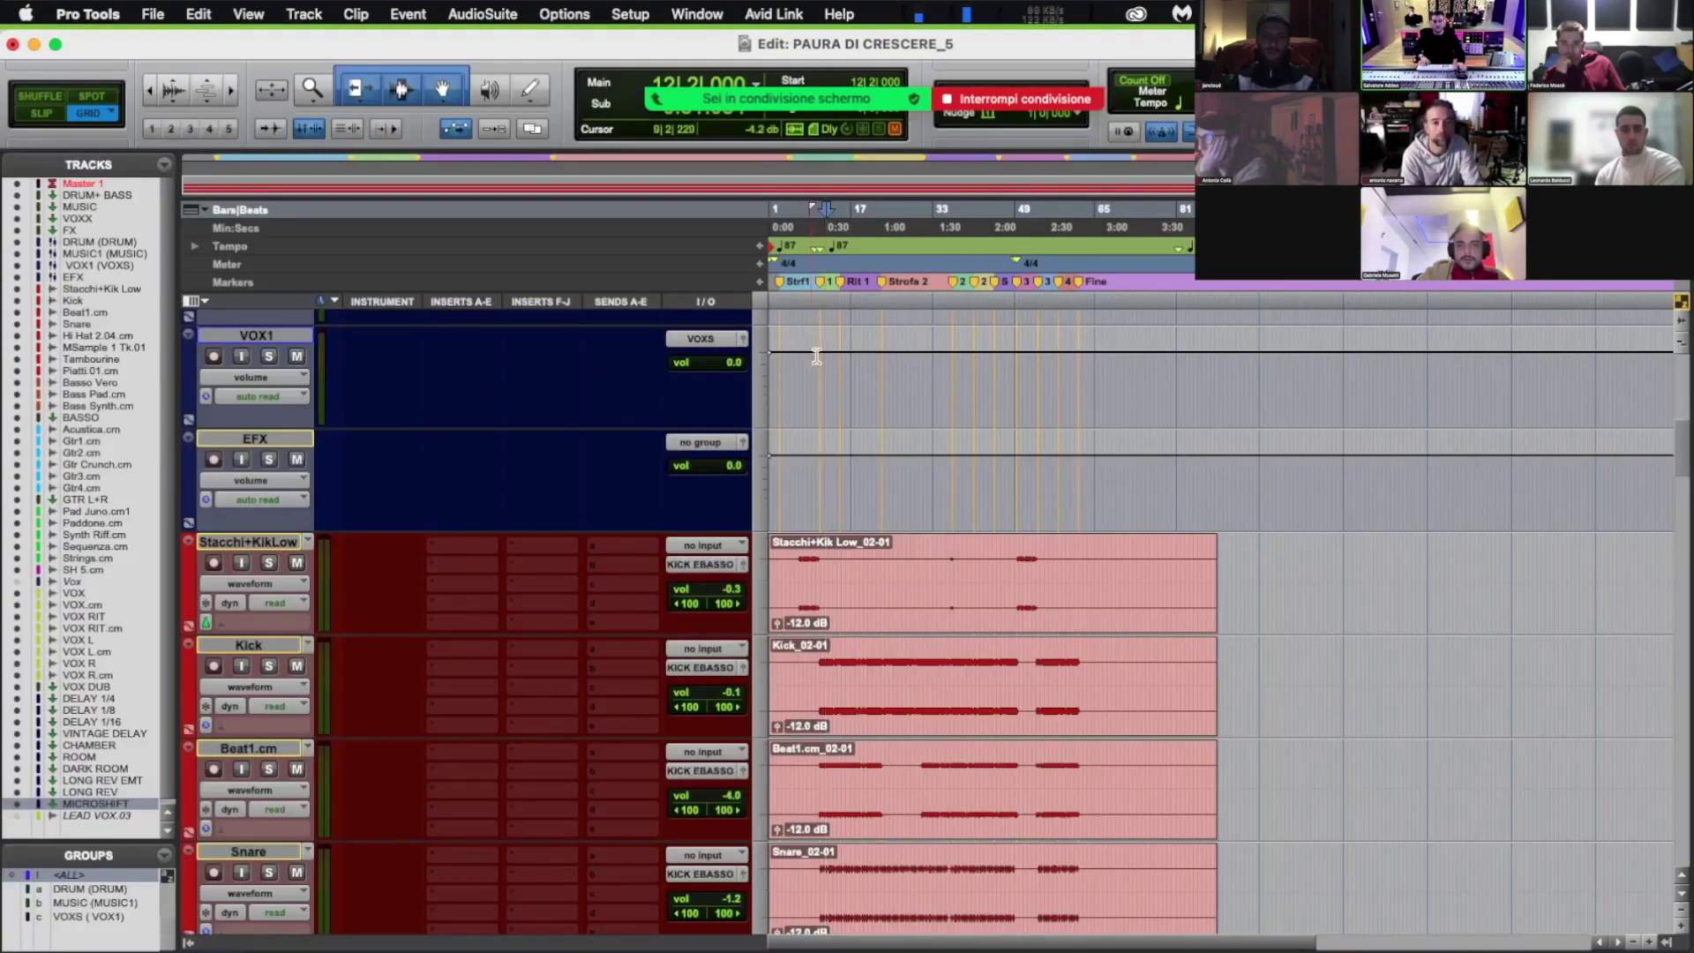
# Step: Play the song from the Rit 1 section and examine the vocal tracks while it plays
pyautogui.click(844, 284)
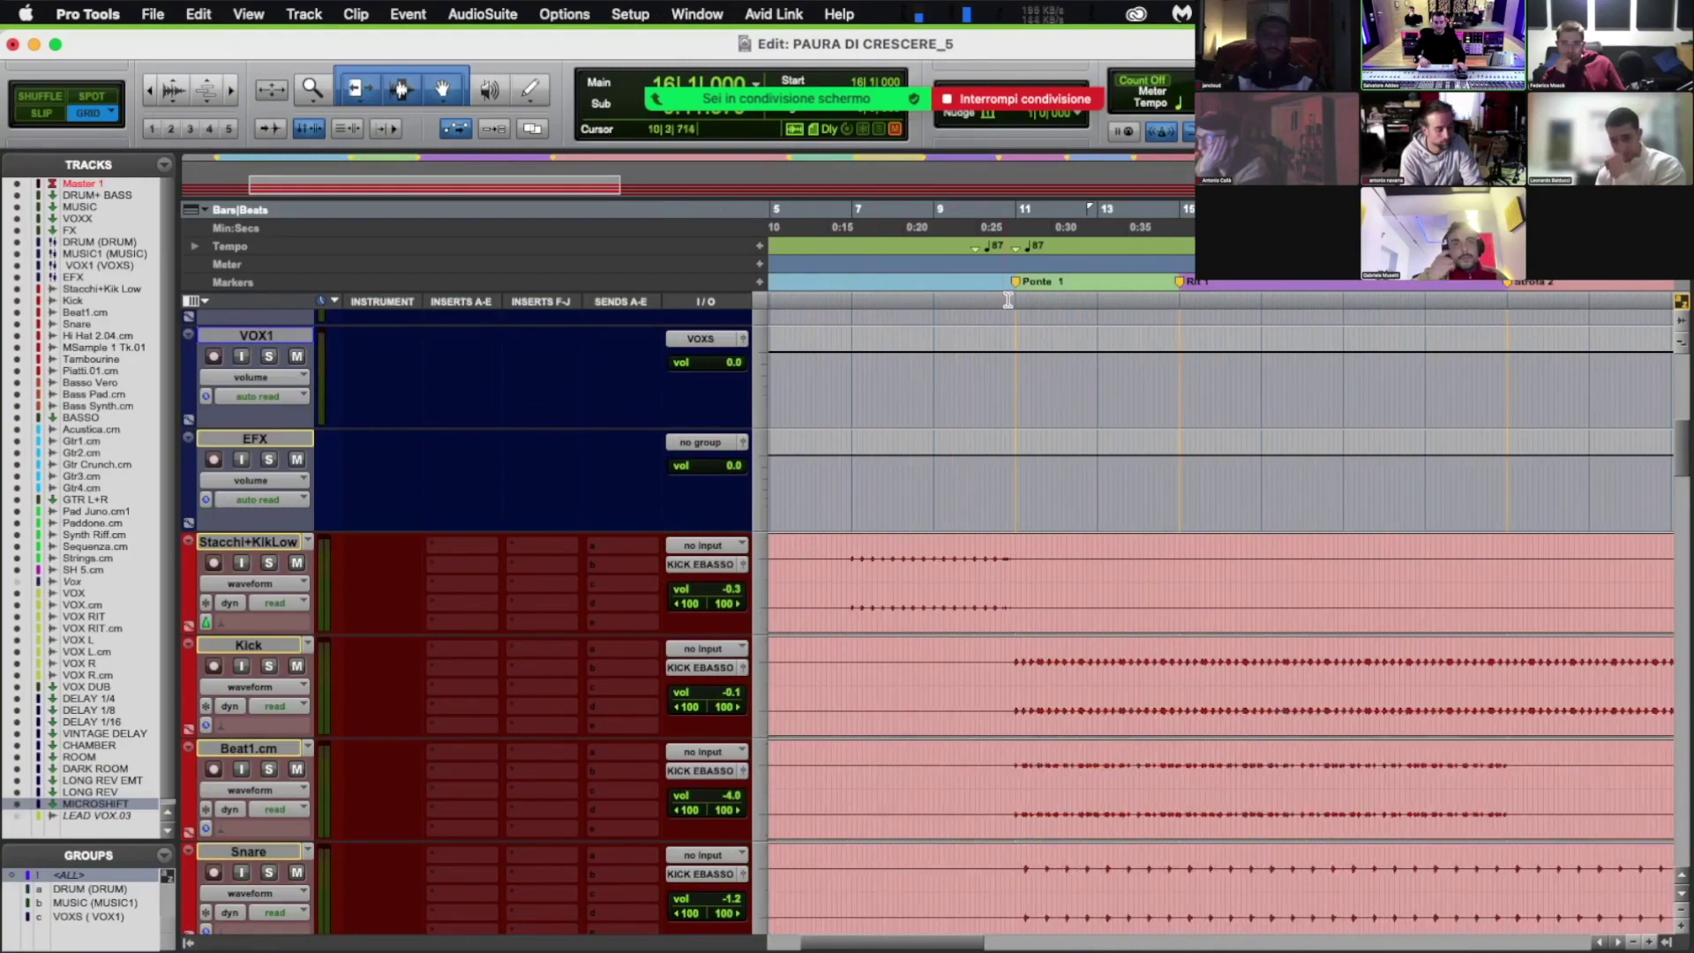
pyautogui.press('space')
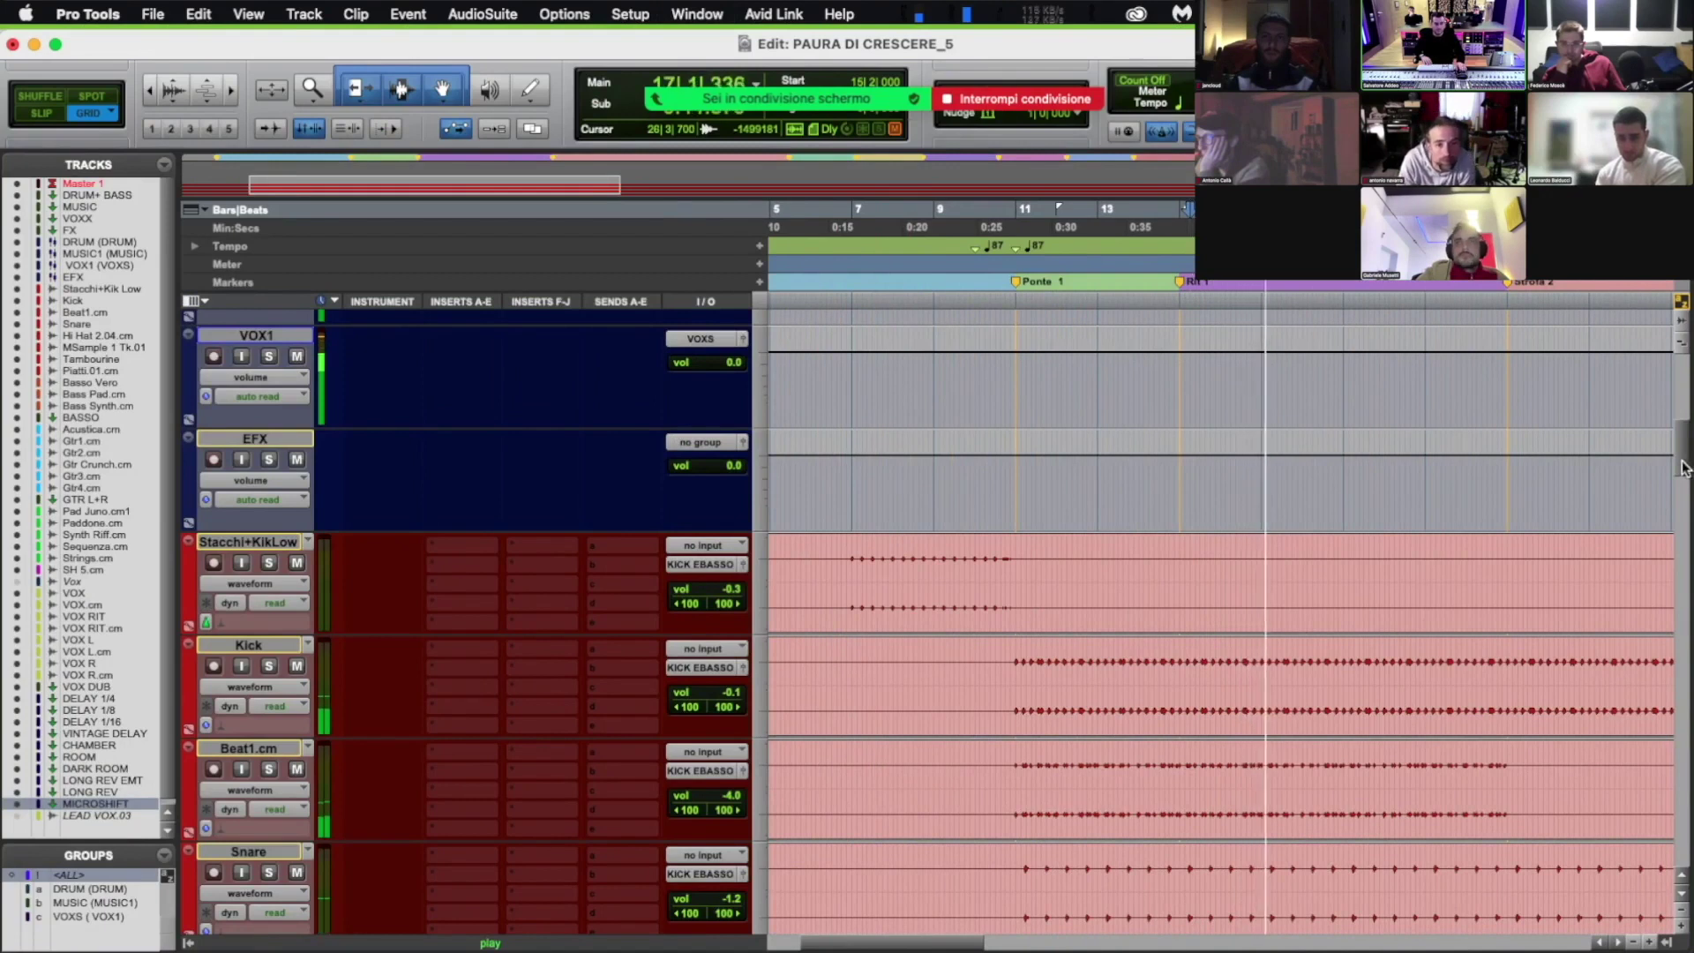
pyautogui.scroll(-10, 1675, 706)
pyautogui.scroll(-10, 1667, 697)
pyautogui.scroll(4, 1668, 715)
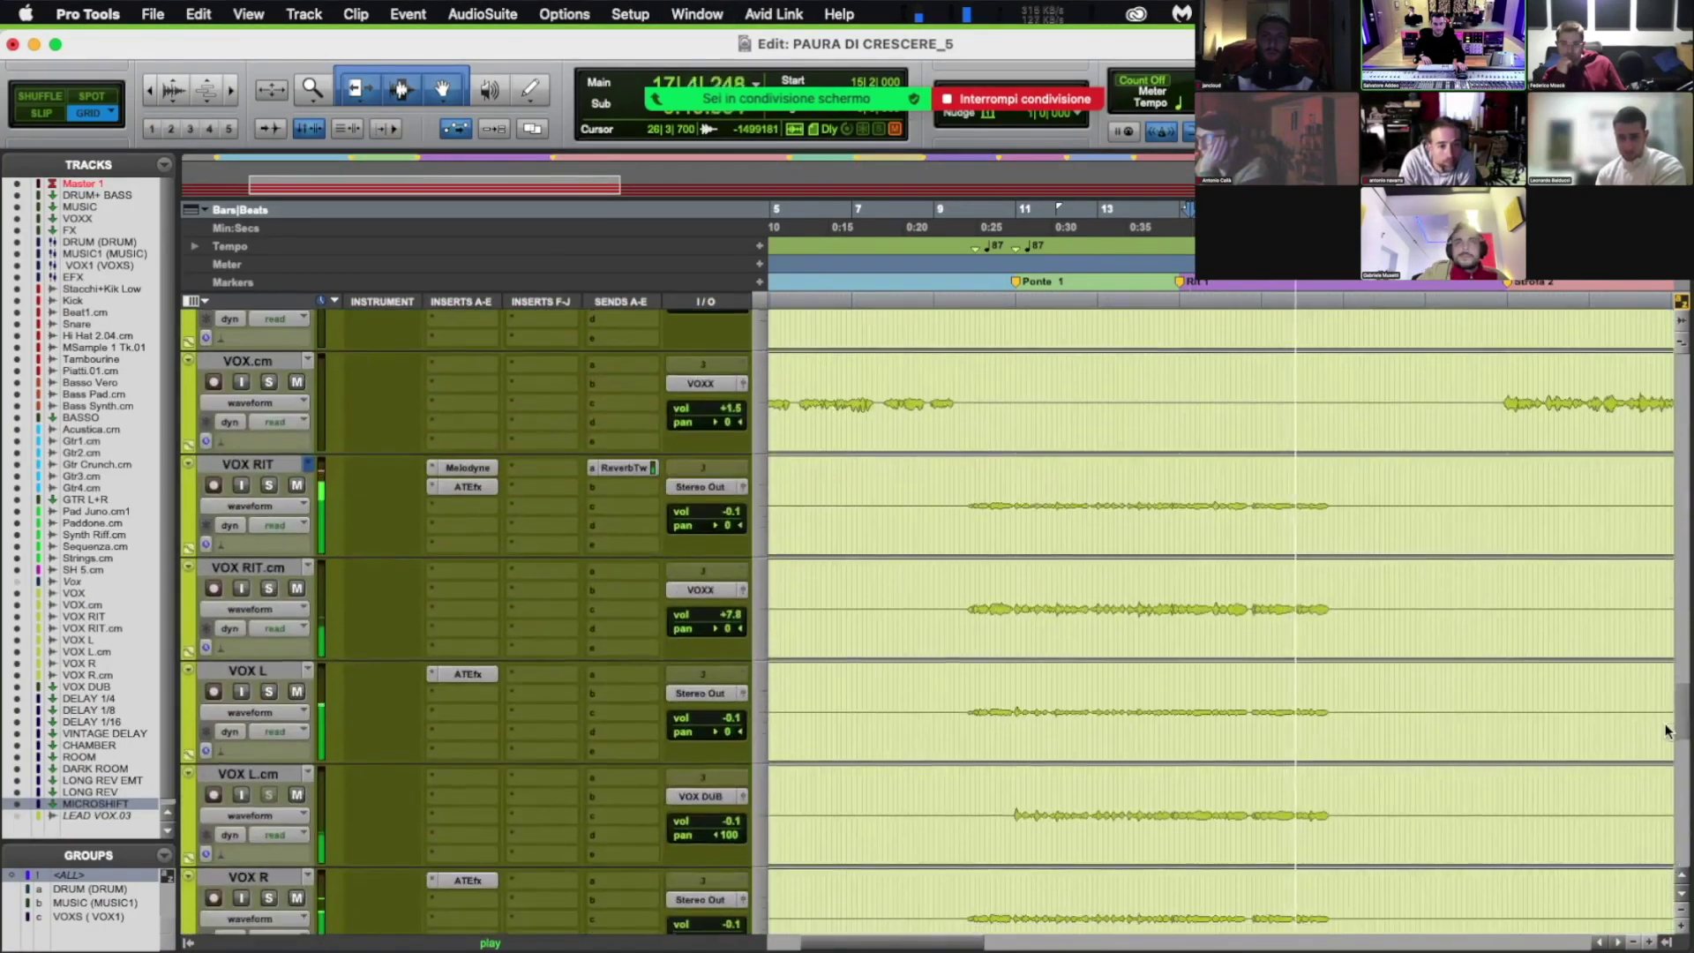
pyautogui.press('space')
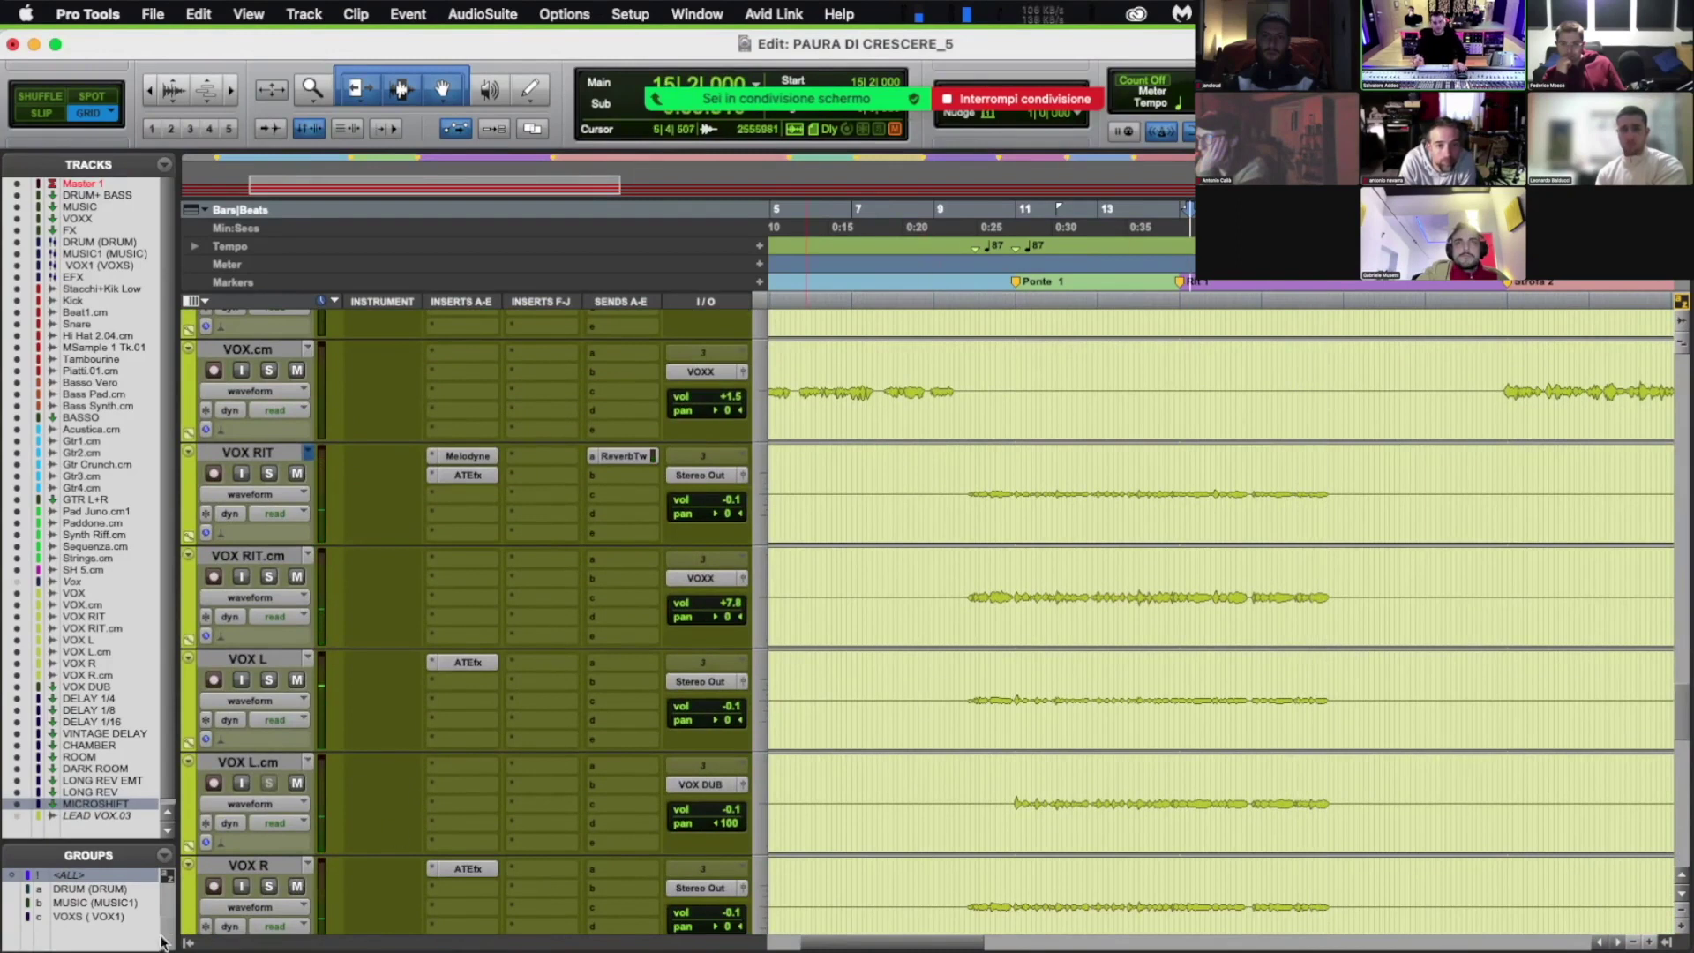
# Step: Select the vocal clips on every track from VOX.cm down to VOX R.cm and lower their clip gain to -23.0 dB
pyautogui.press('super+bracketleft')
pyautogui.press('super+bracketleft')
pyautogui.press('super+bracketleft')
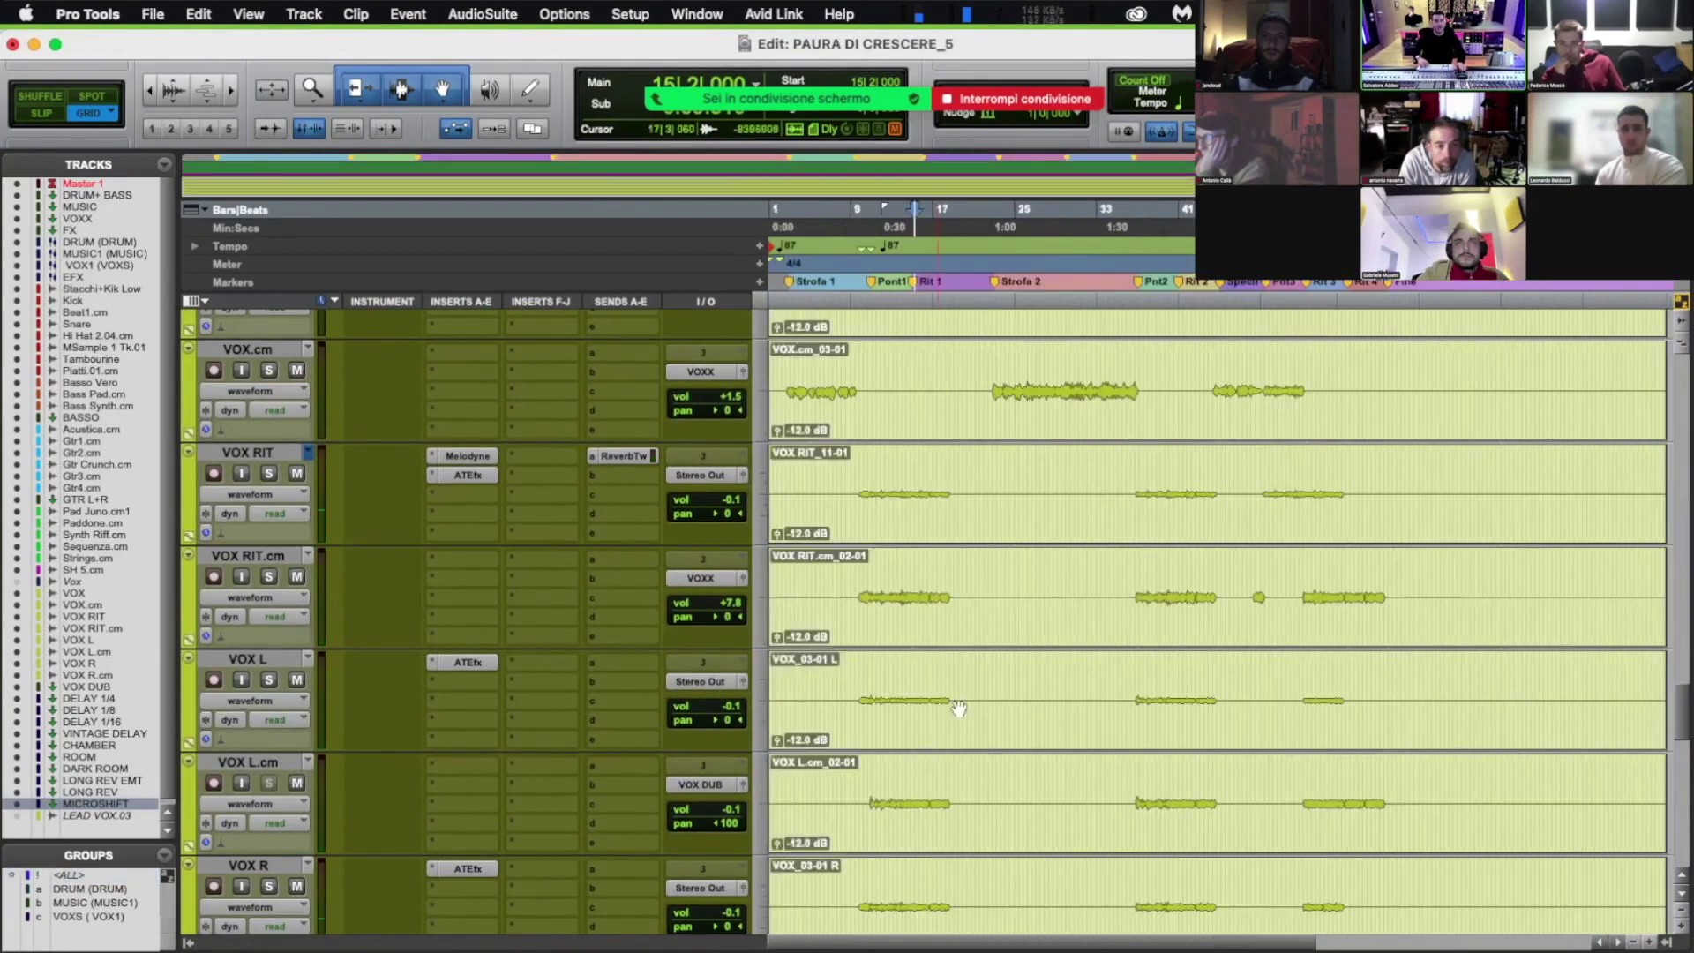
pyautogui.scroll(5, 1412, 671)
pyautogui.scroll(-3, 1377, 629)
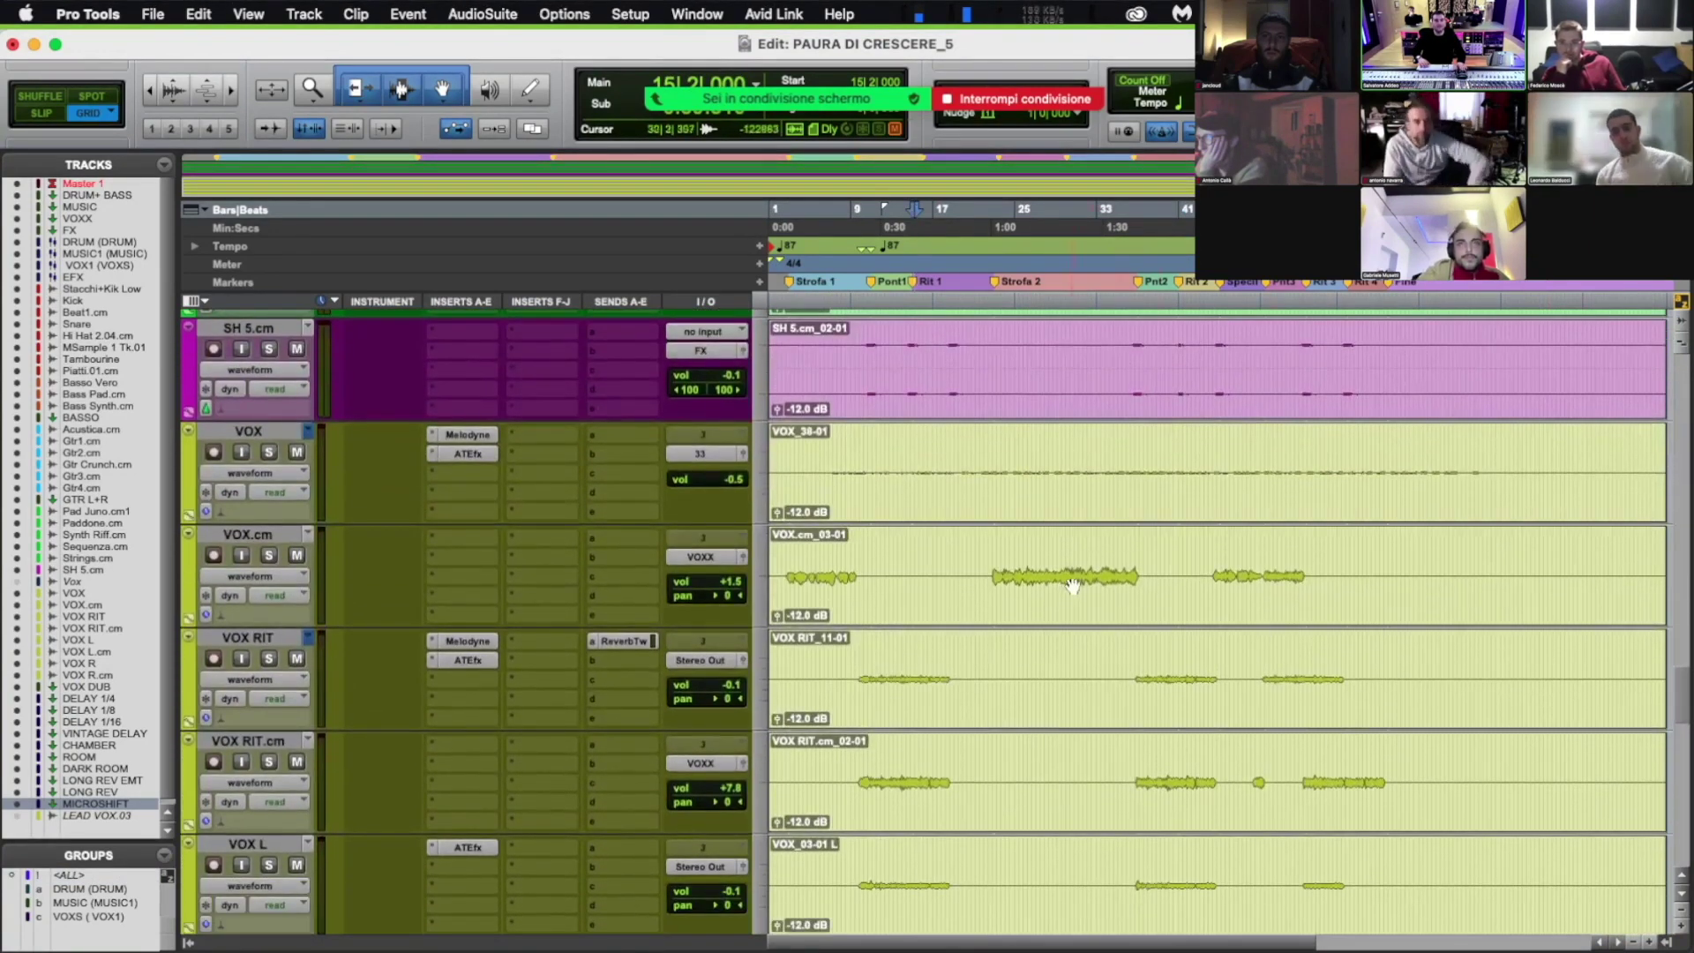
pyautogui.click(963, 597)
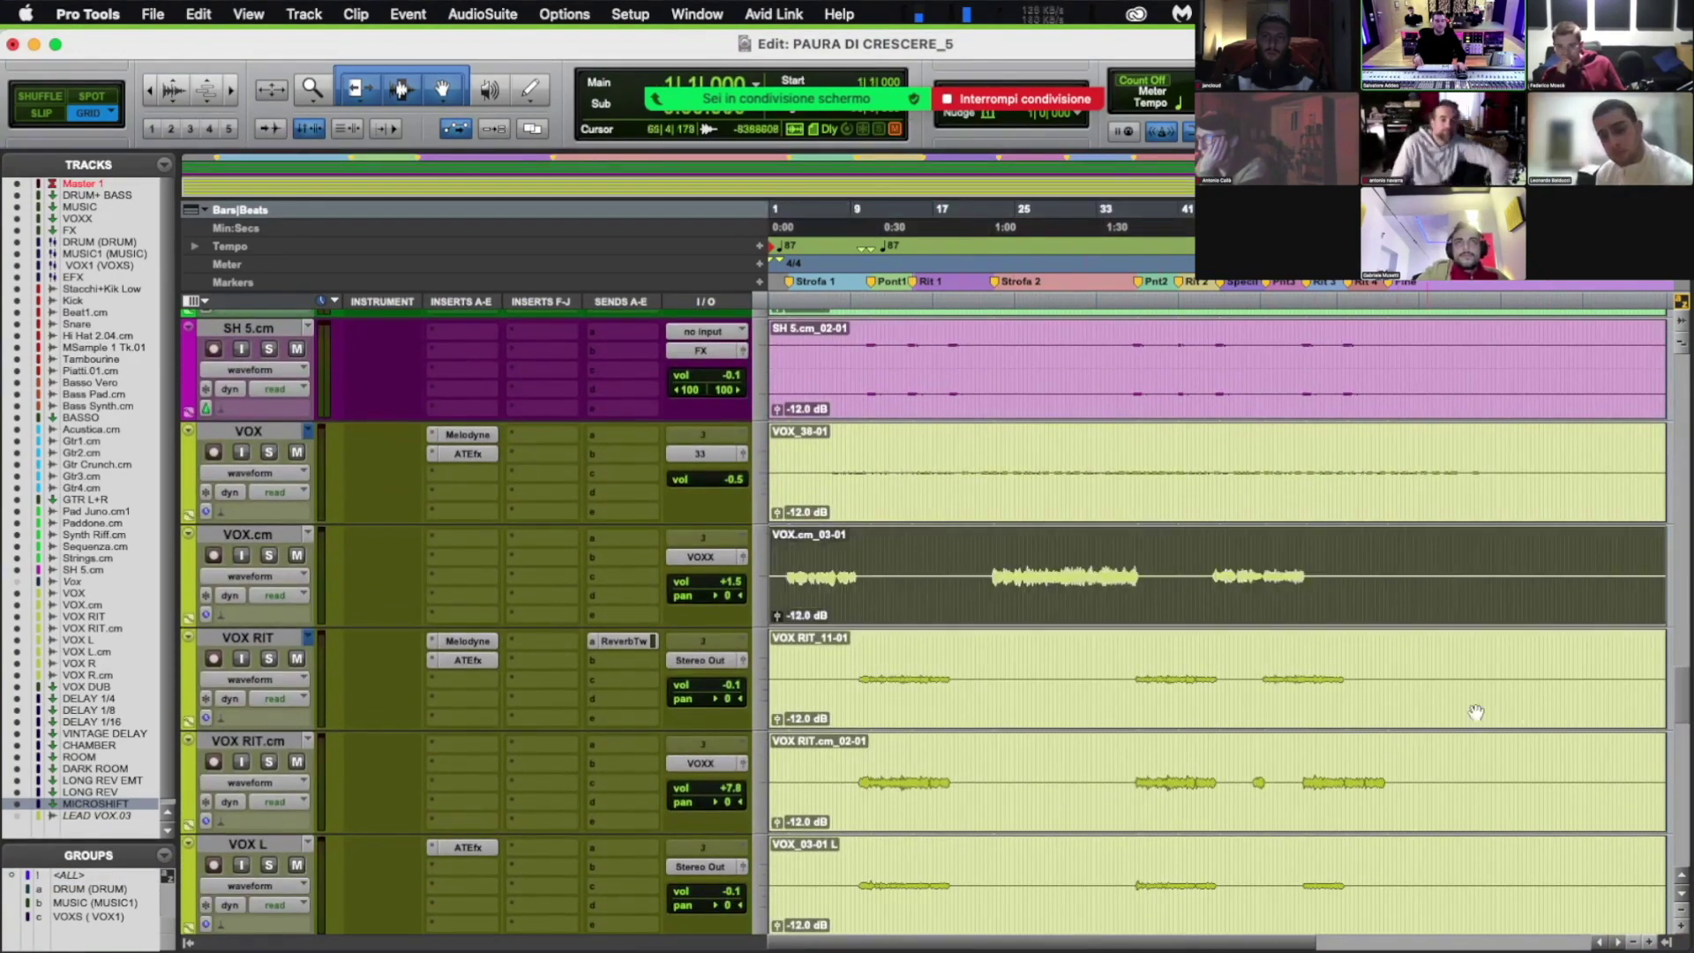
pyautogui.scroll(-5, 1683, 700)
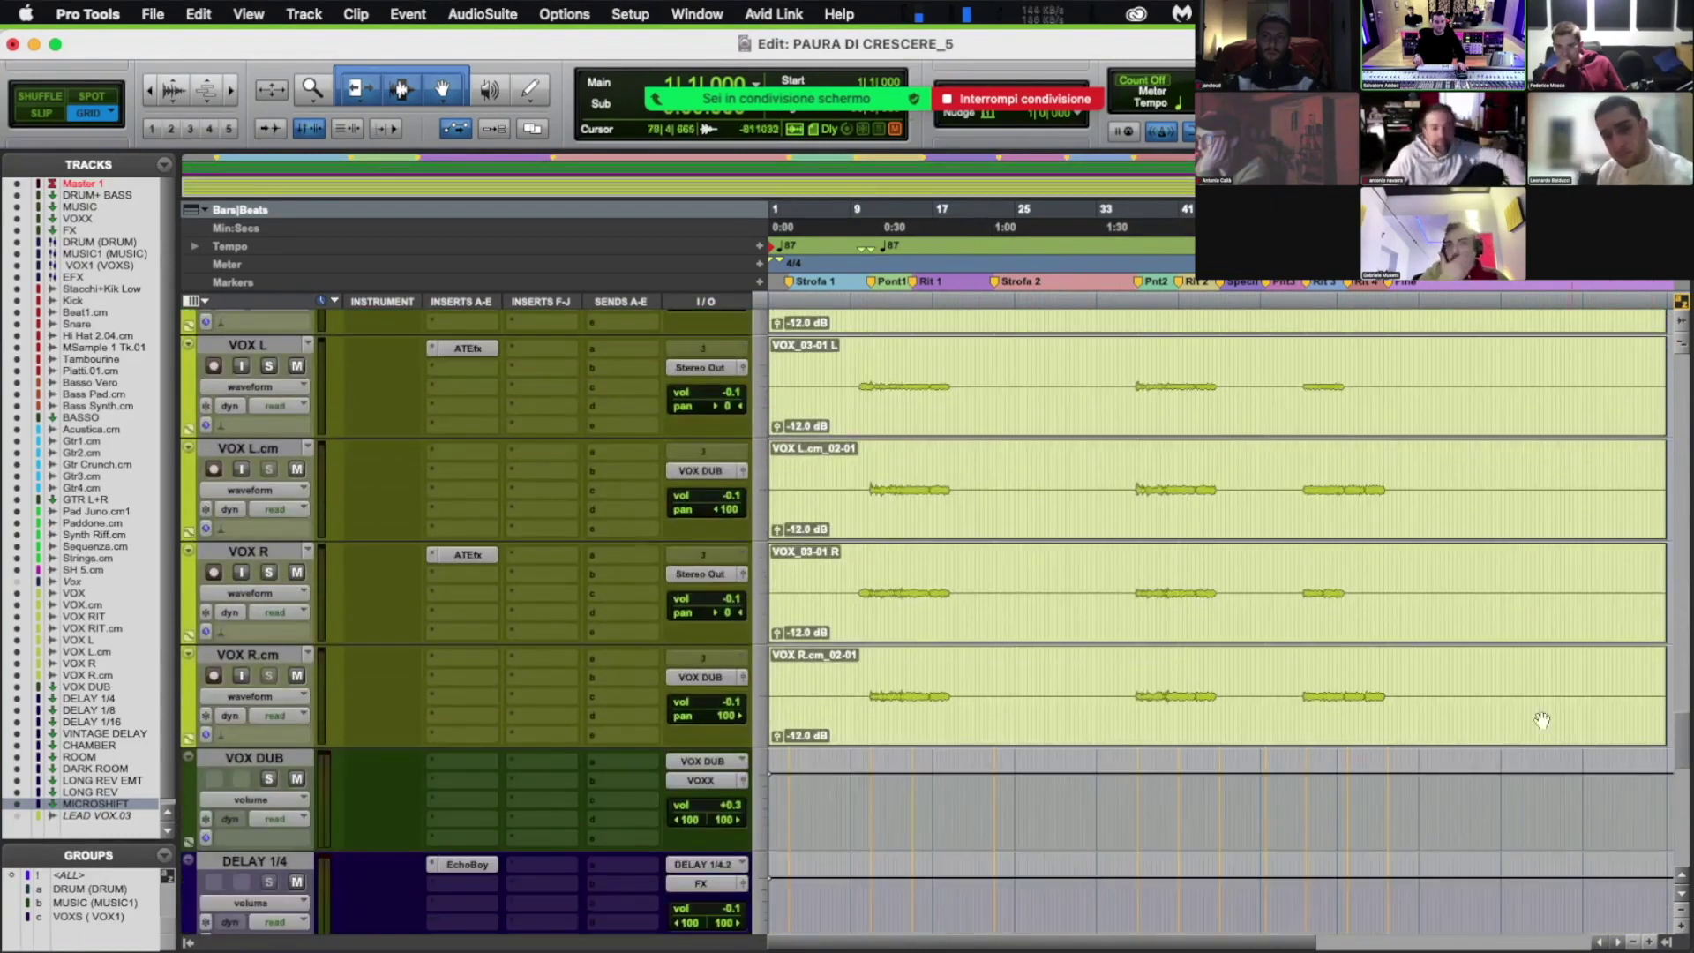
pyautogui.click(1354, 711)
pyautogui.keyDown('shift'); pyautogui.click(1357, 600); pyautogui.keyUp('shift')
pyautogui.keyDown('shift'); pyautogui.click(1357, 476); pyautogui.keyUp('shift')
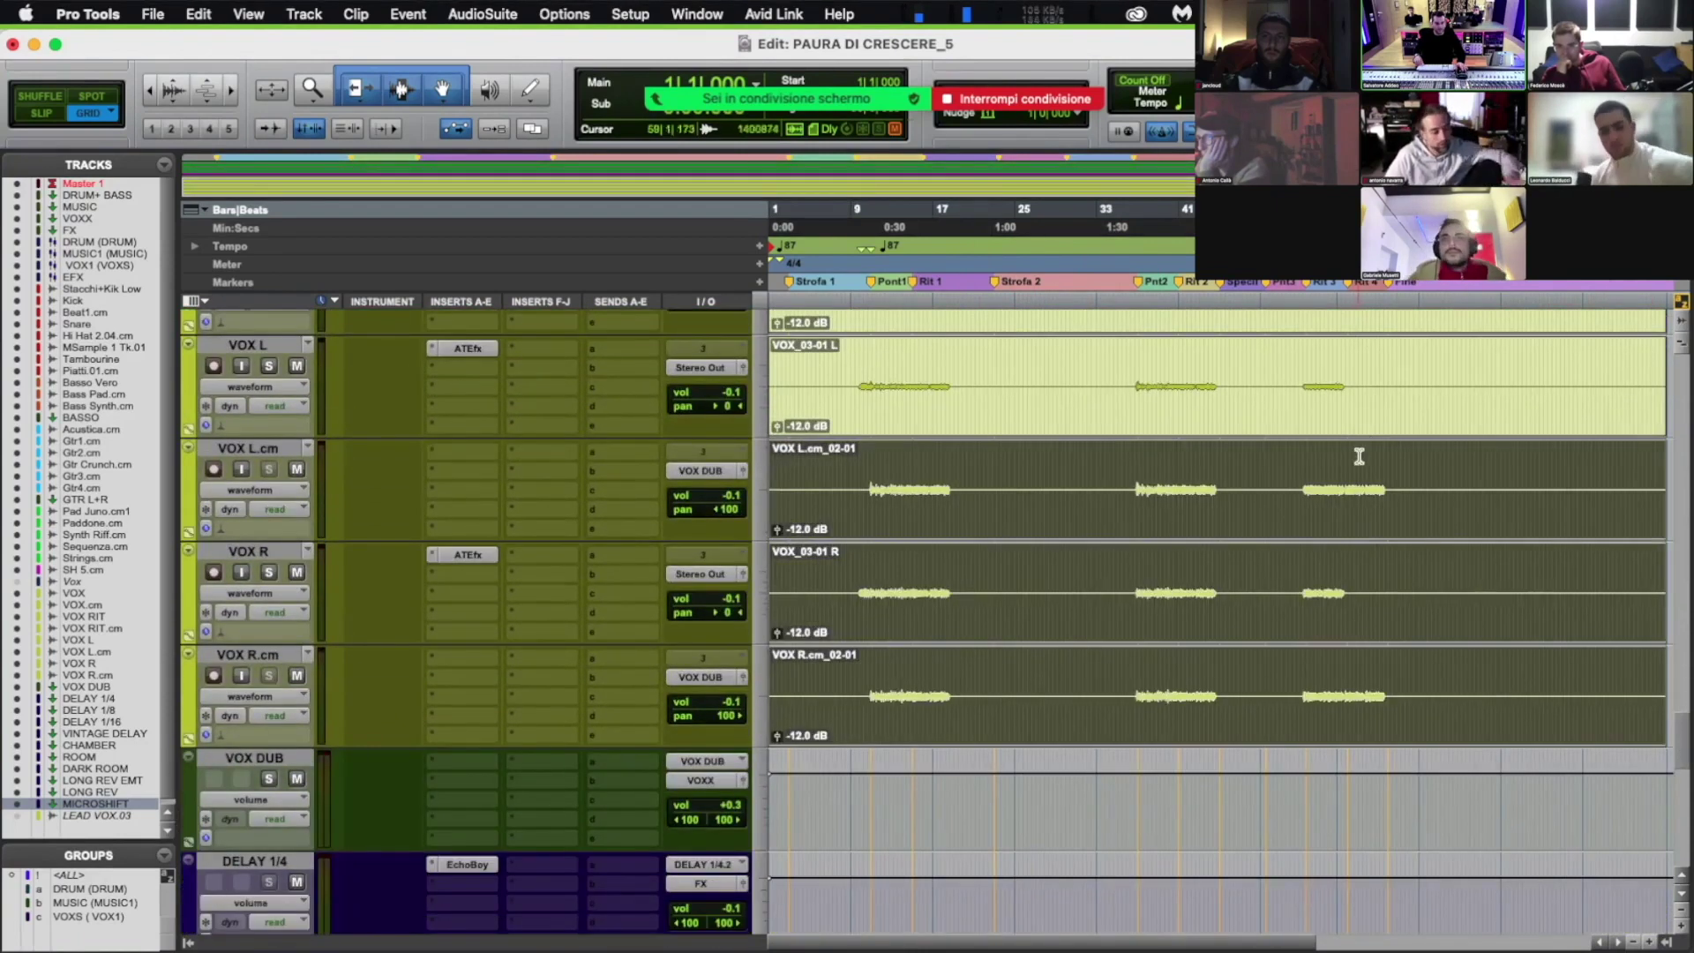
pyautogui.keyDown('shift'); pyautogui.click(1357, 388); pyautogui.keyUp('shift')
pyautogui.moveTo(1683, 743); pyautogui.dragTo(1687, 699)
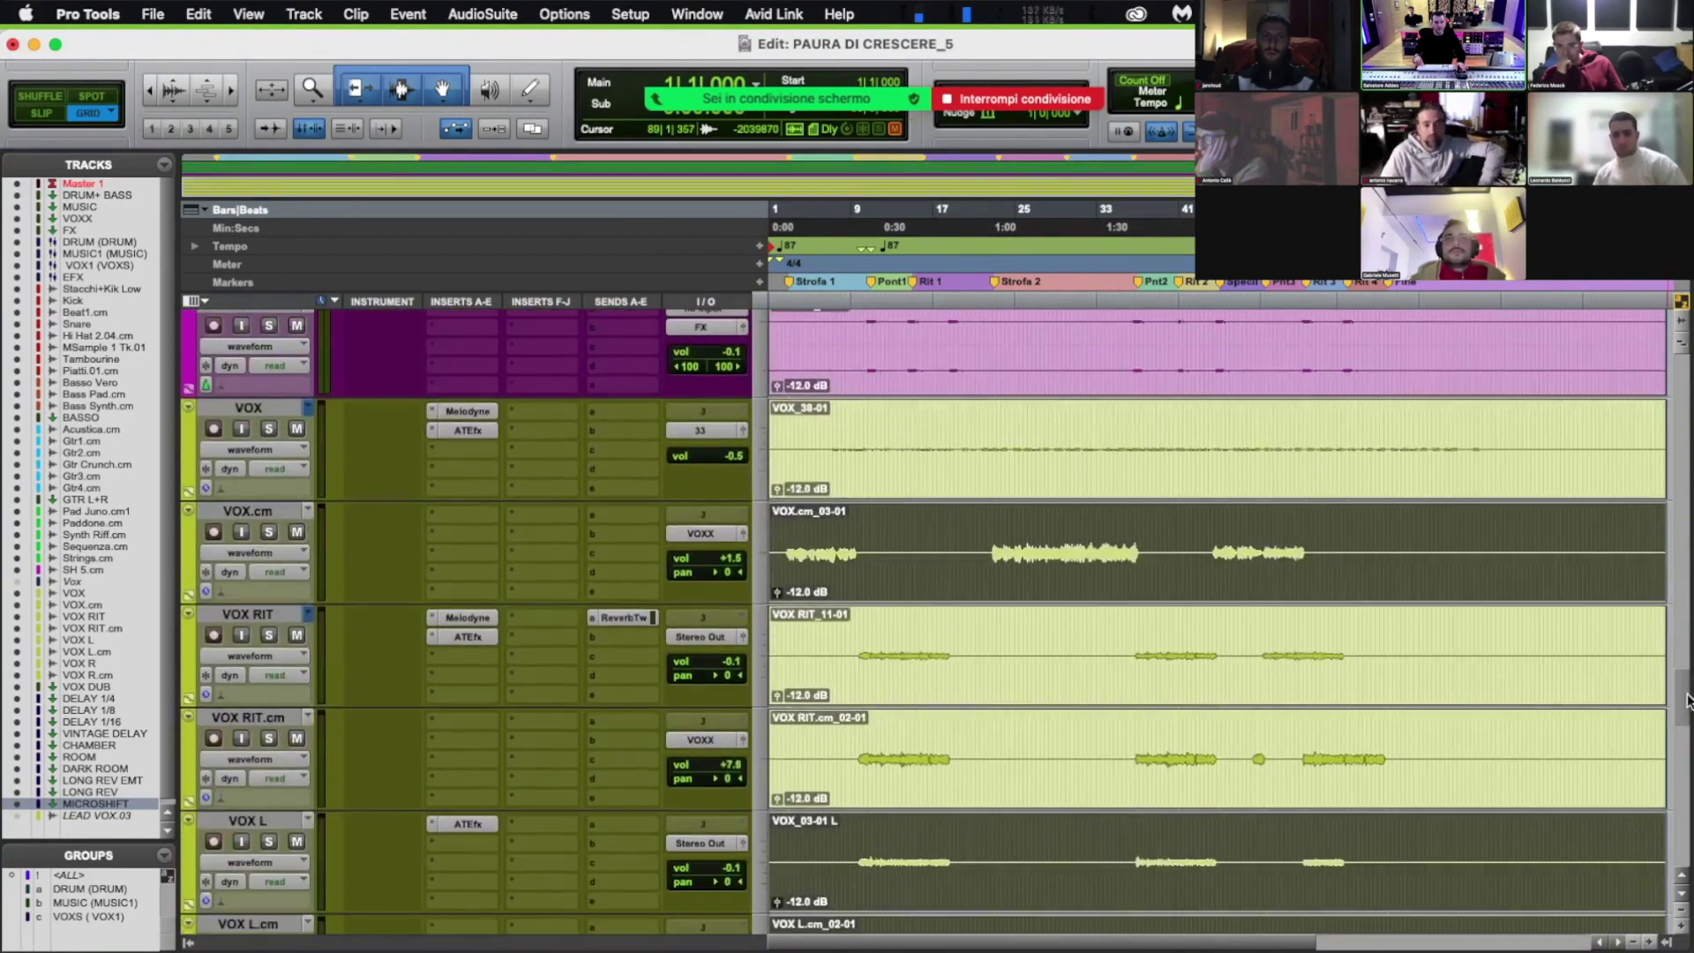
pyautogui.keyDown('shift'); pyautogui.click(1330, 731); pyautogui.keyUp('shift')
pyautogui.keyDown('shift'); pyautogui.click(1323, 686); pyautogui.keyUp('shift')
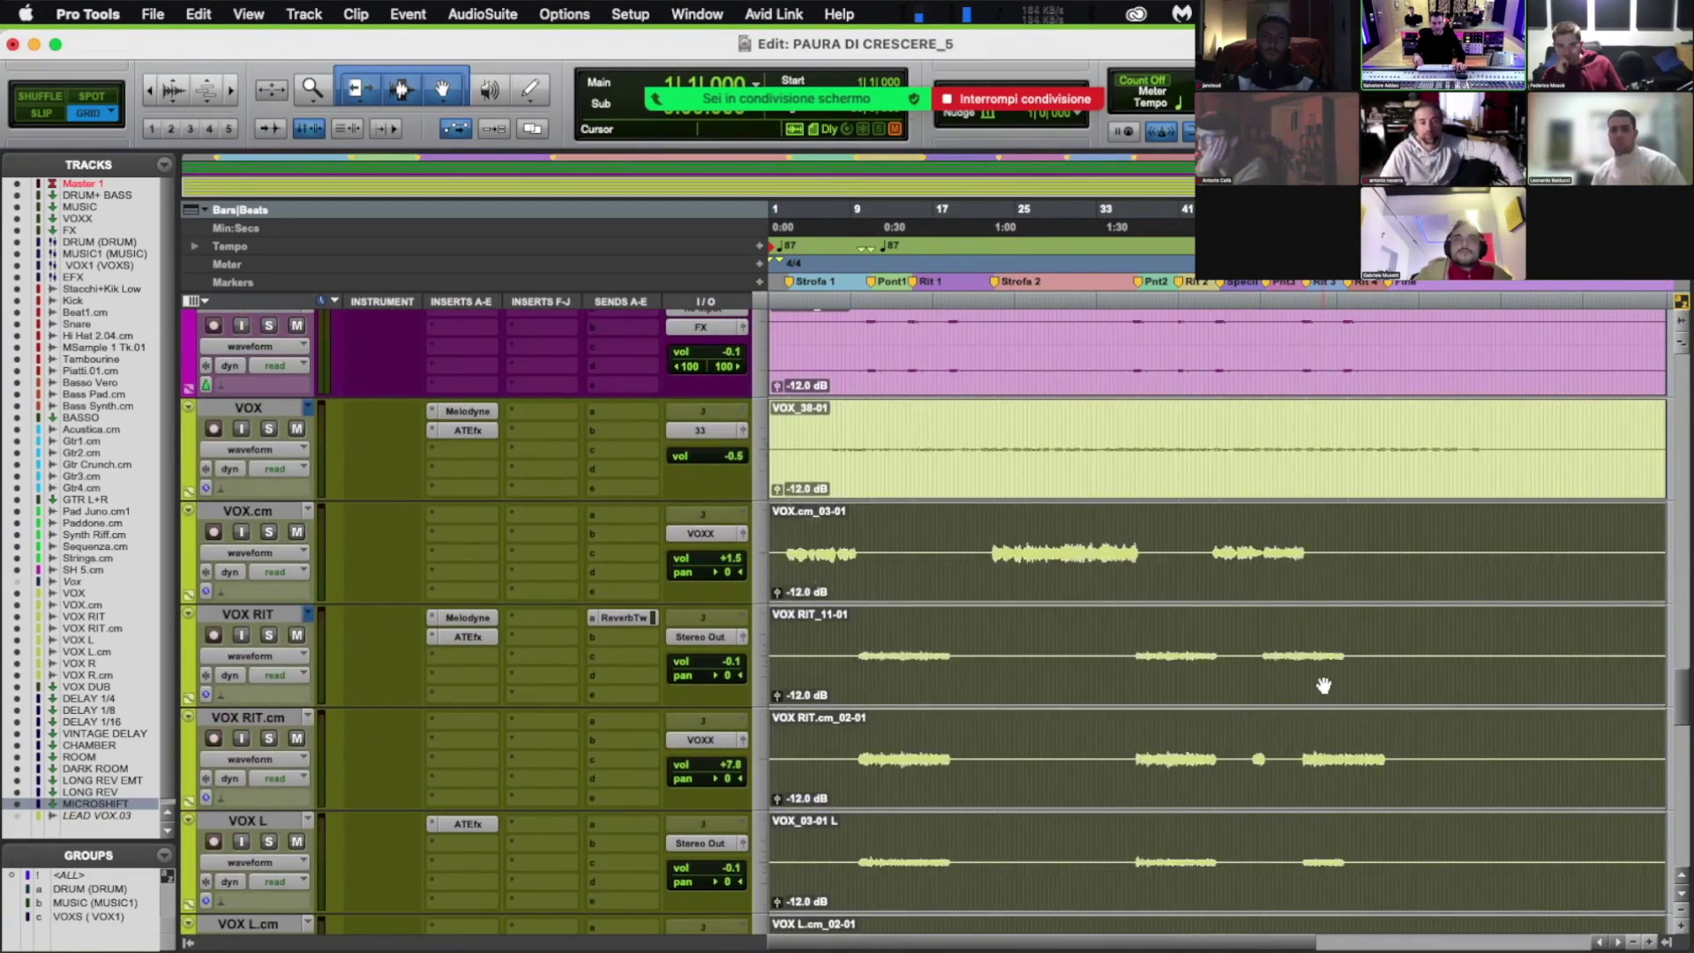
pyautogui.hotkey('ctrl', 'shift', 'Down')
pyautogui.hotkey('ctrl', 'shift', 'Down')
pyautogui.hotkey('ctrl', 'shift', 'Down')
pyautogui.hotkey('ctrl', 'shift', 'Down')
pyautogui.hotkey('ctrl', 'shift', 'Down')
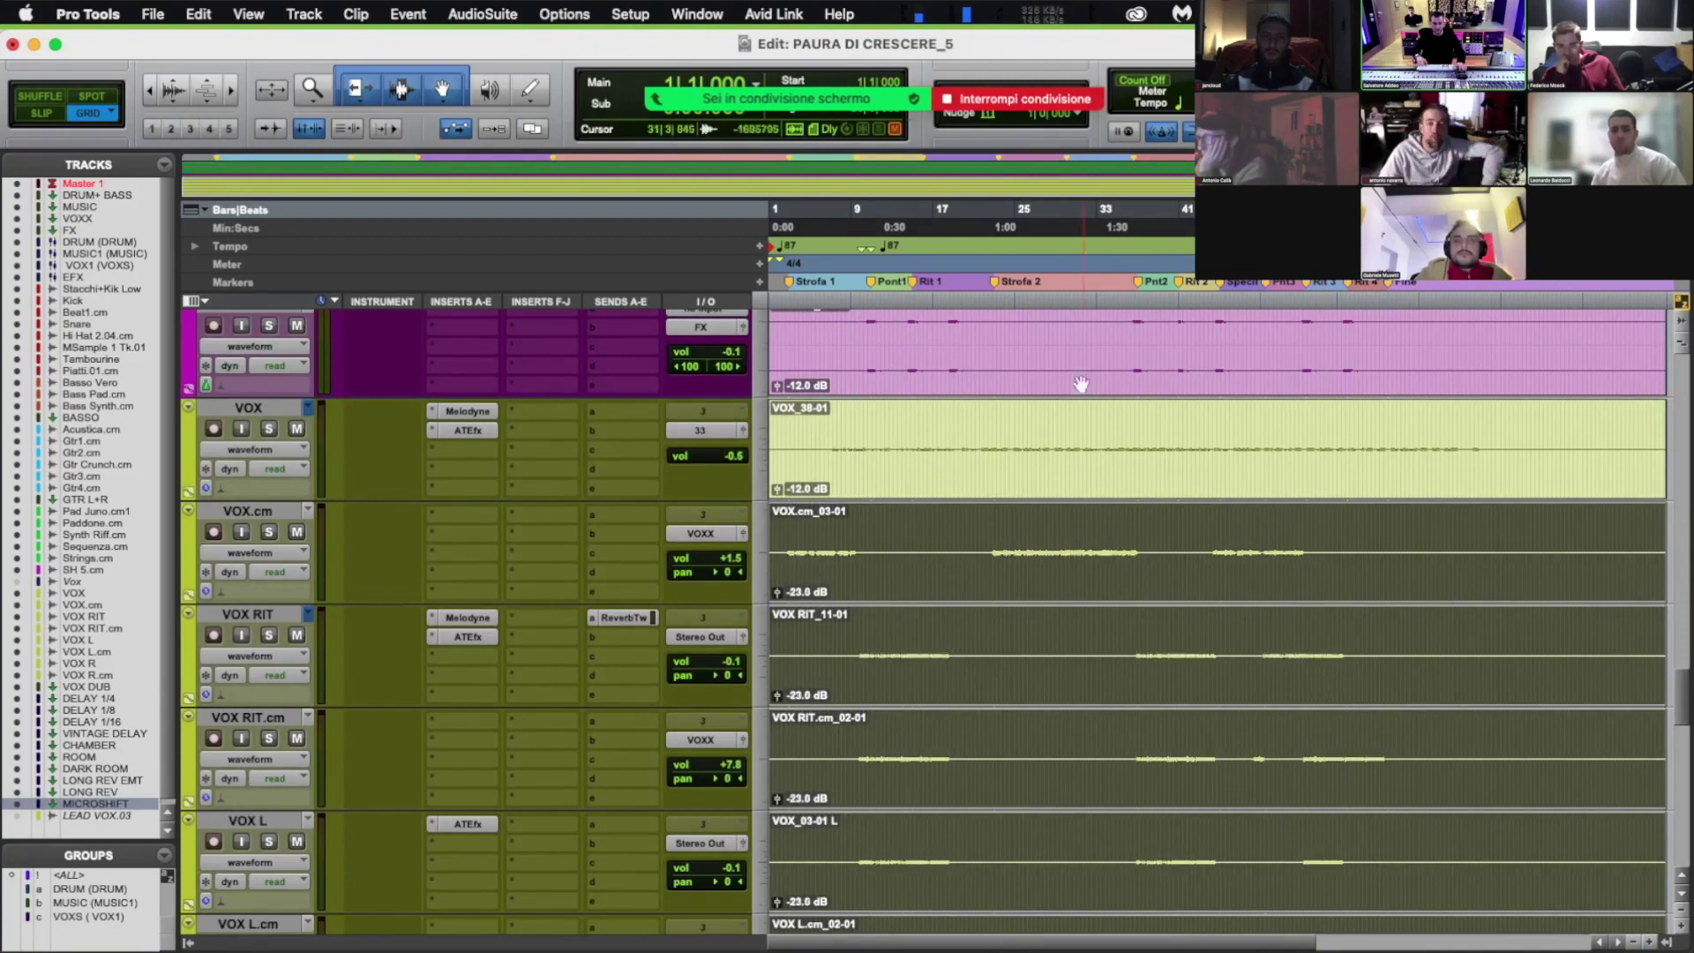
# Step: Bypass Melodyne on the VOX RIT track and raise that track's clip gain to -16.0 dB while playing the Rit 1 section
pyautogui.click(927, 304)
pyautogui.press('space')
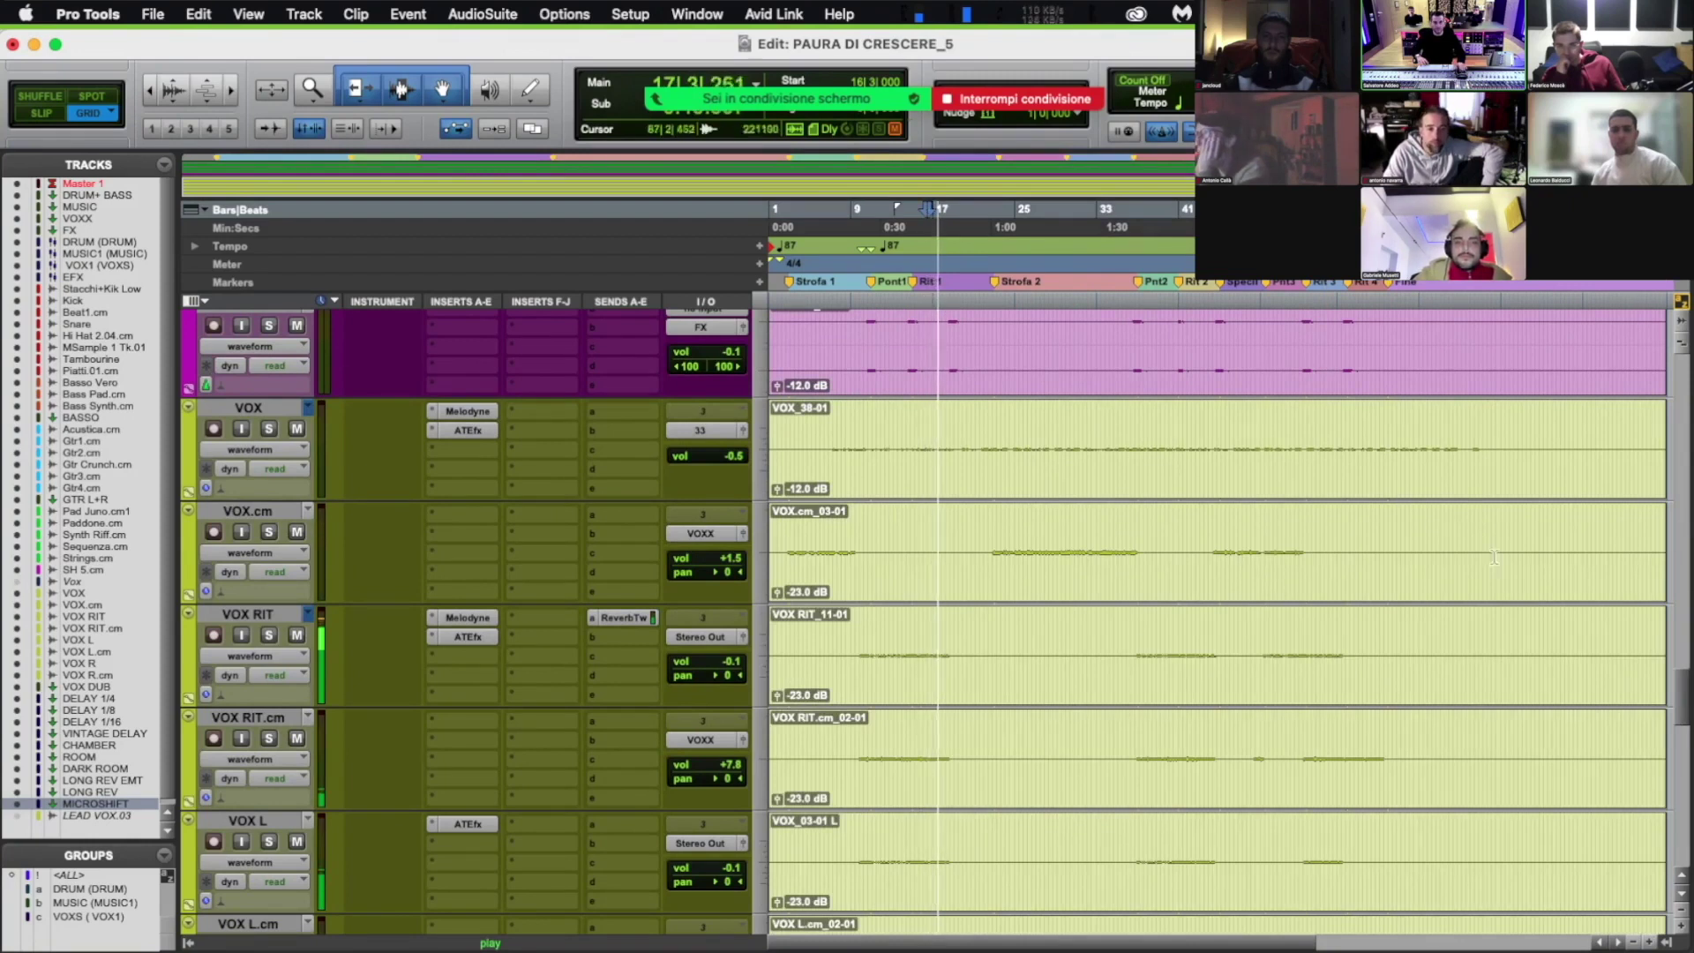
pyautogui.click(297, 636)
pyautogui.click(297, 637)
pyautogui.click(467, 618)
pyautogui.press('space')
pyautogui.press('space')
pyautogui.moveTo(778, 695); pyautogui.dragTo(778, 700)
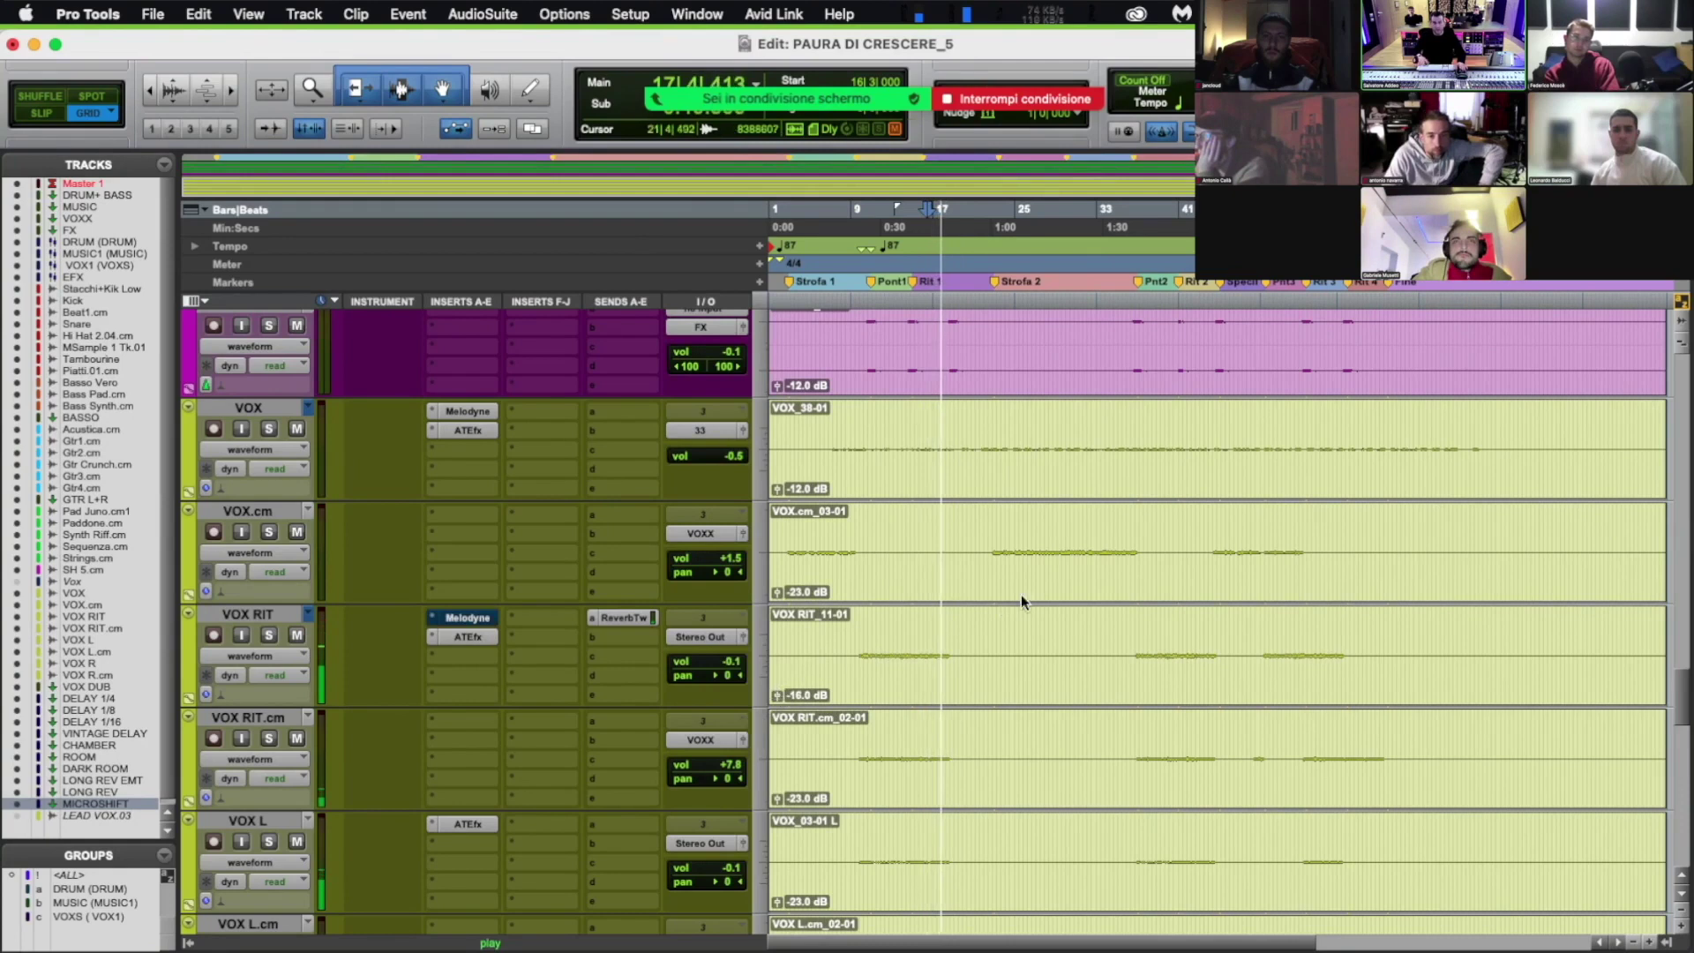
pyautogui.click(1025, 587)
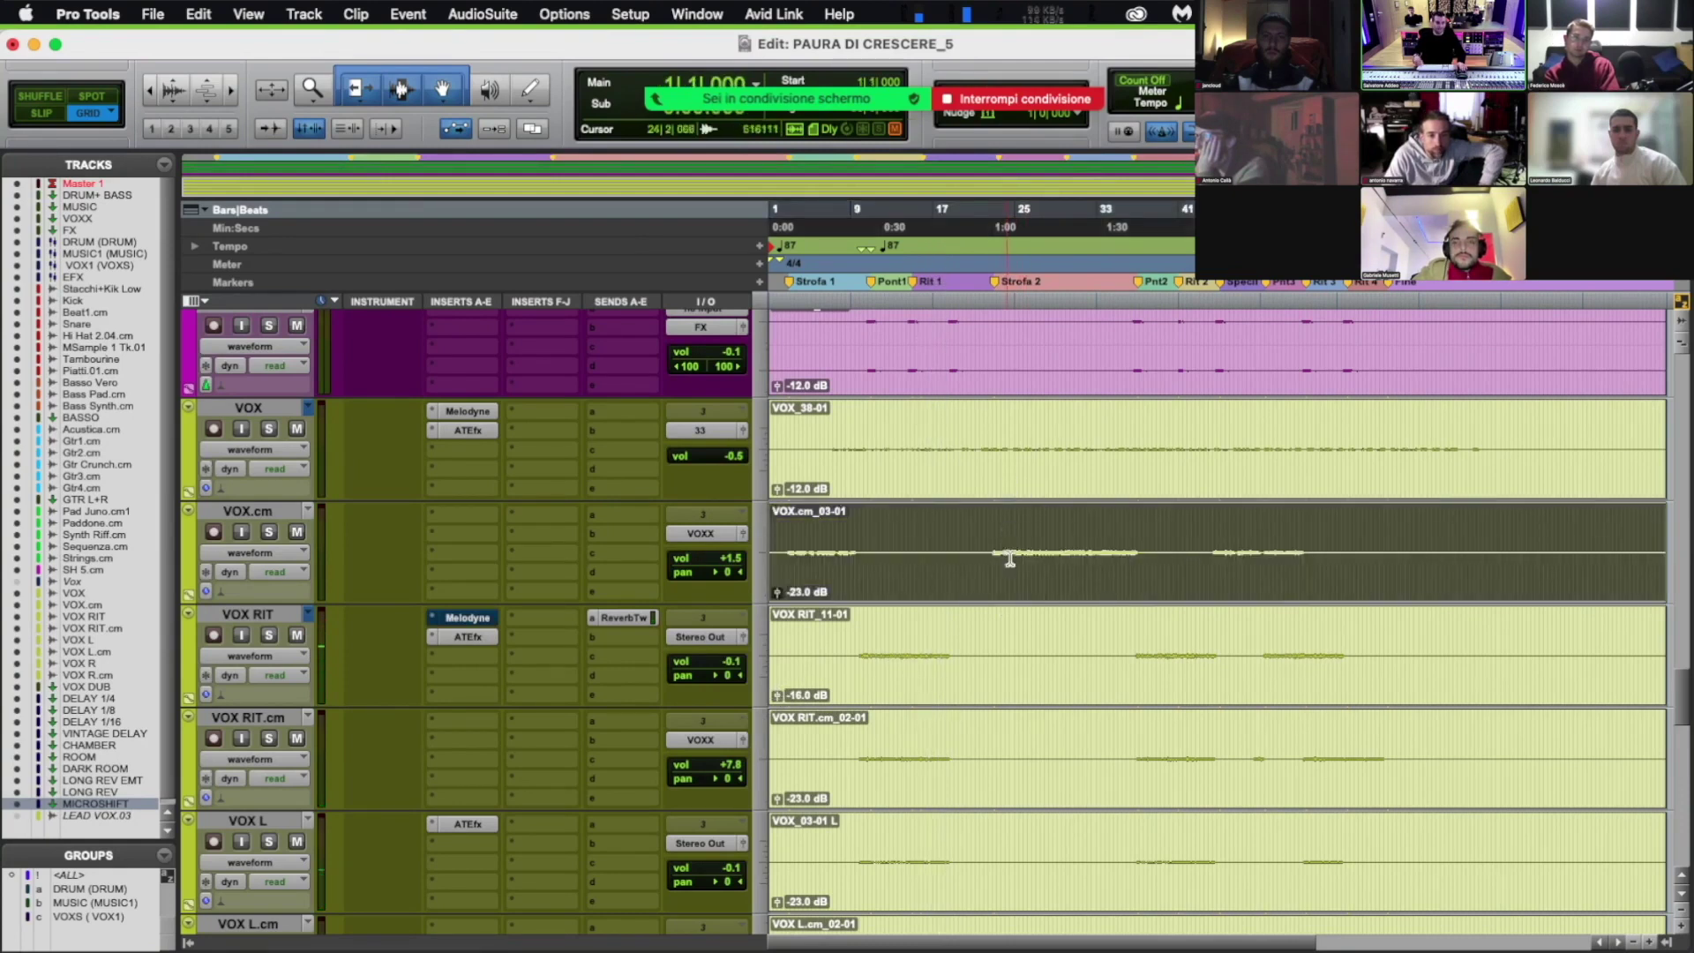
pyautogui.click(998, 494)
pyautogui.click(993, 546)
pyautogui.moveTo(956, 466); pyautogui.dragTo(1093, 850)
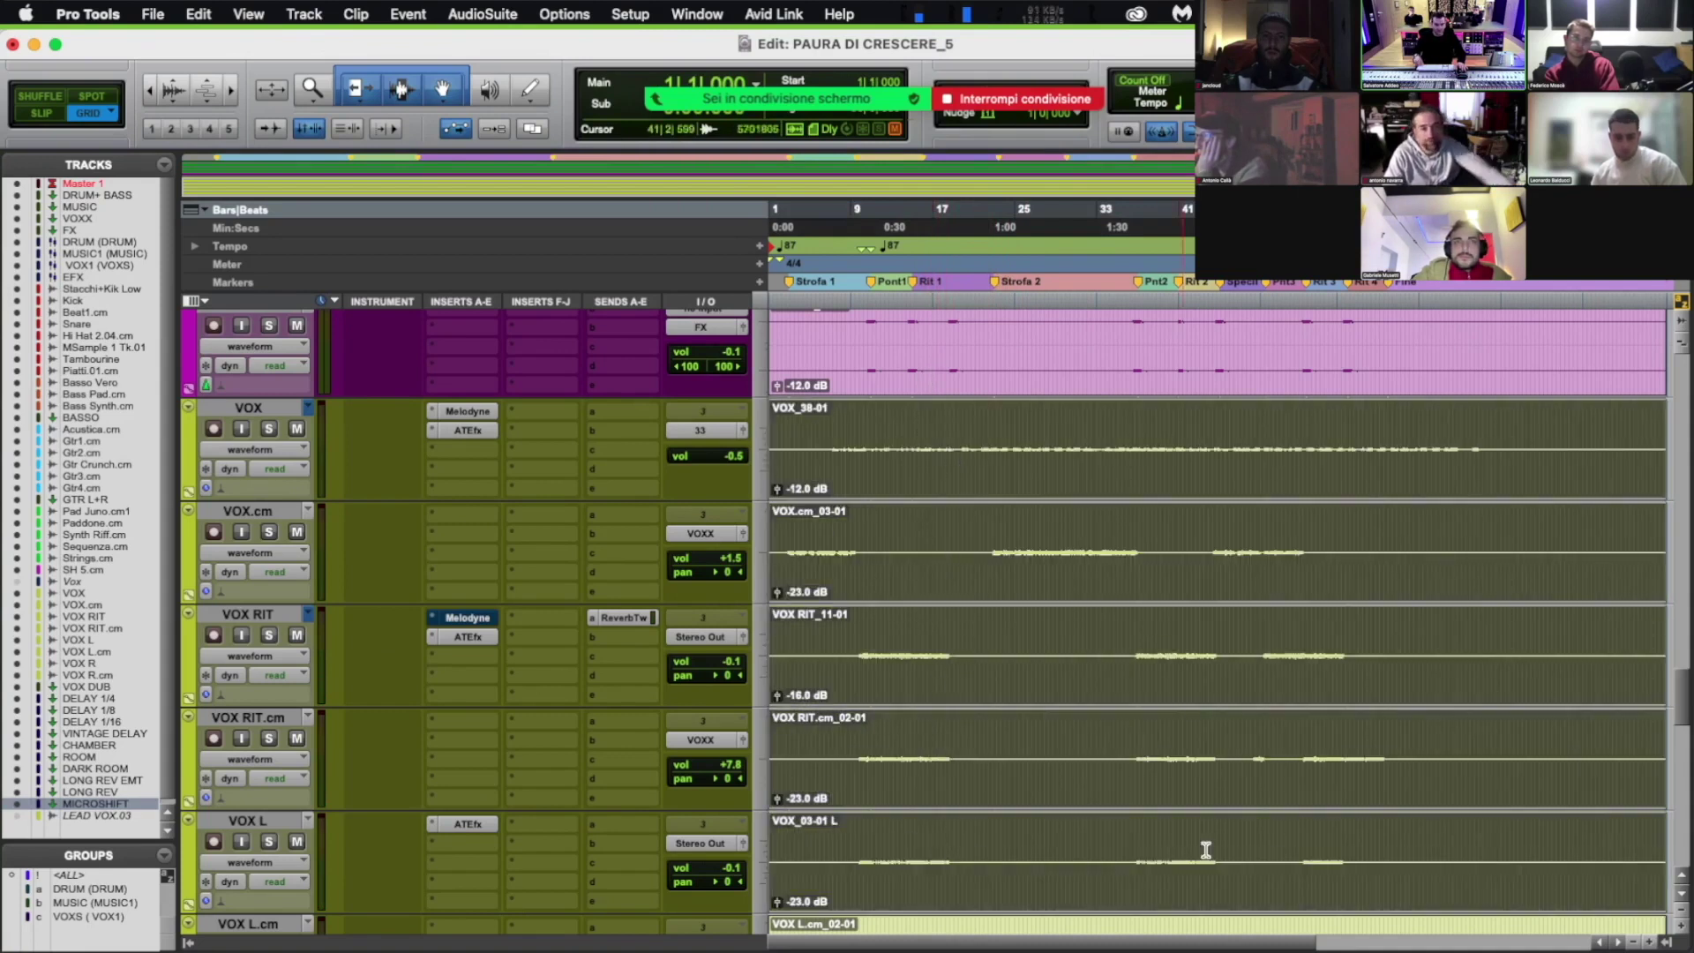
pyautogui.scroll(-4, 1674, 713)
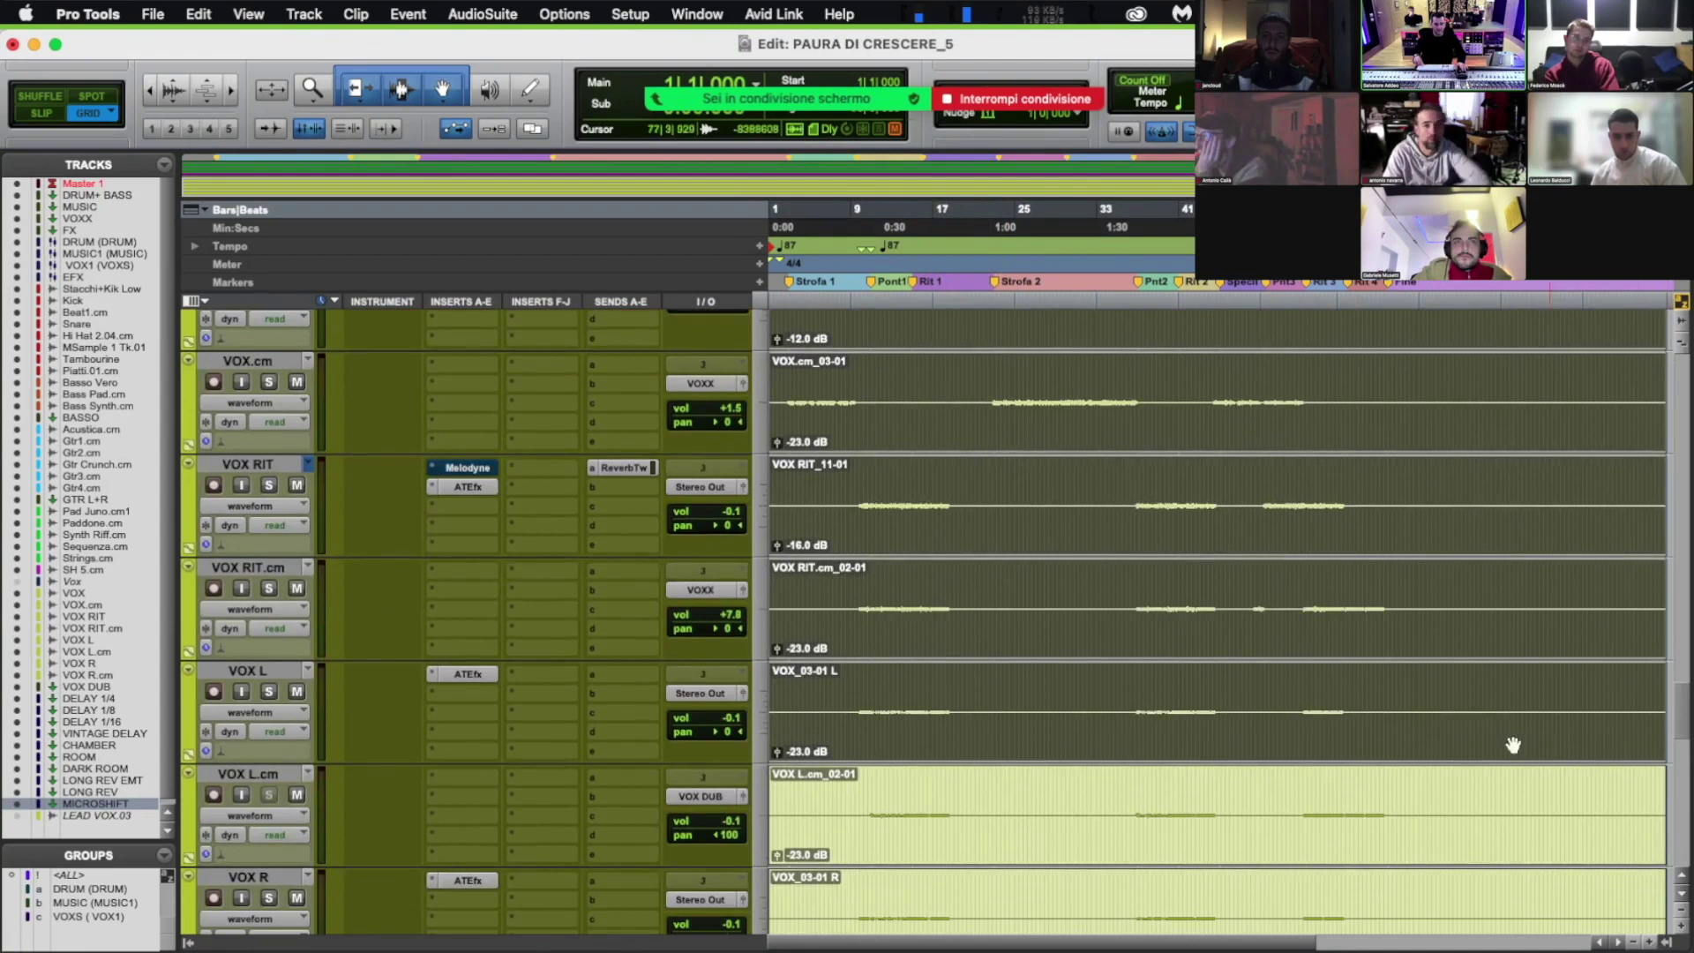
# Step: Play the song from bar 12 with the mvMeter2 plug-in on Master 1 open, and move the meter window clear of the tracks
pyautogui.click(884, 494)
pyautogui.press('space')
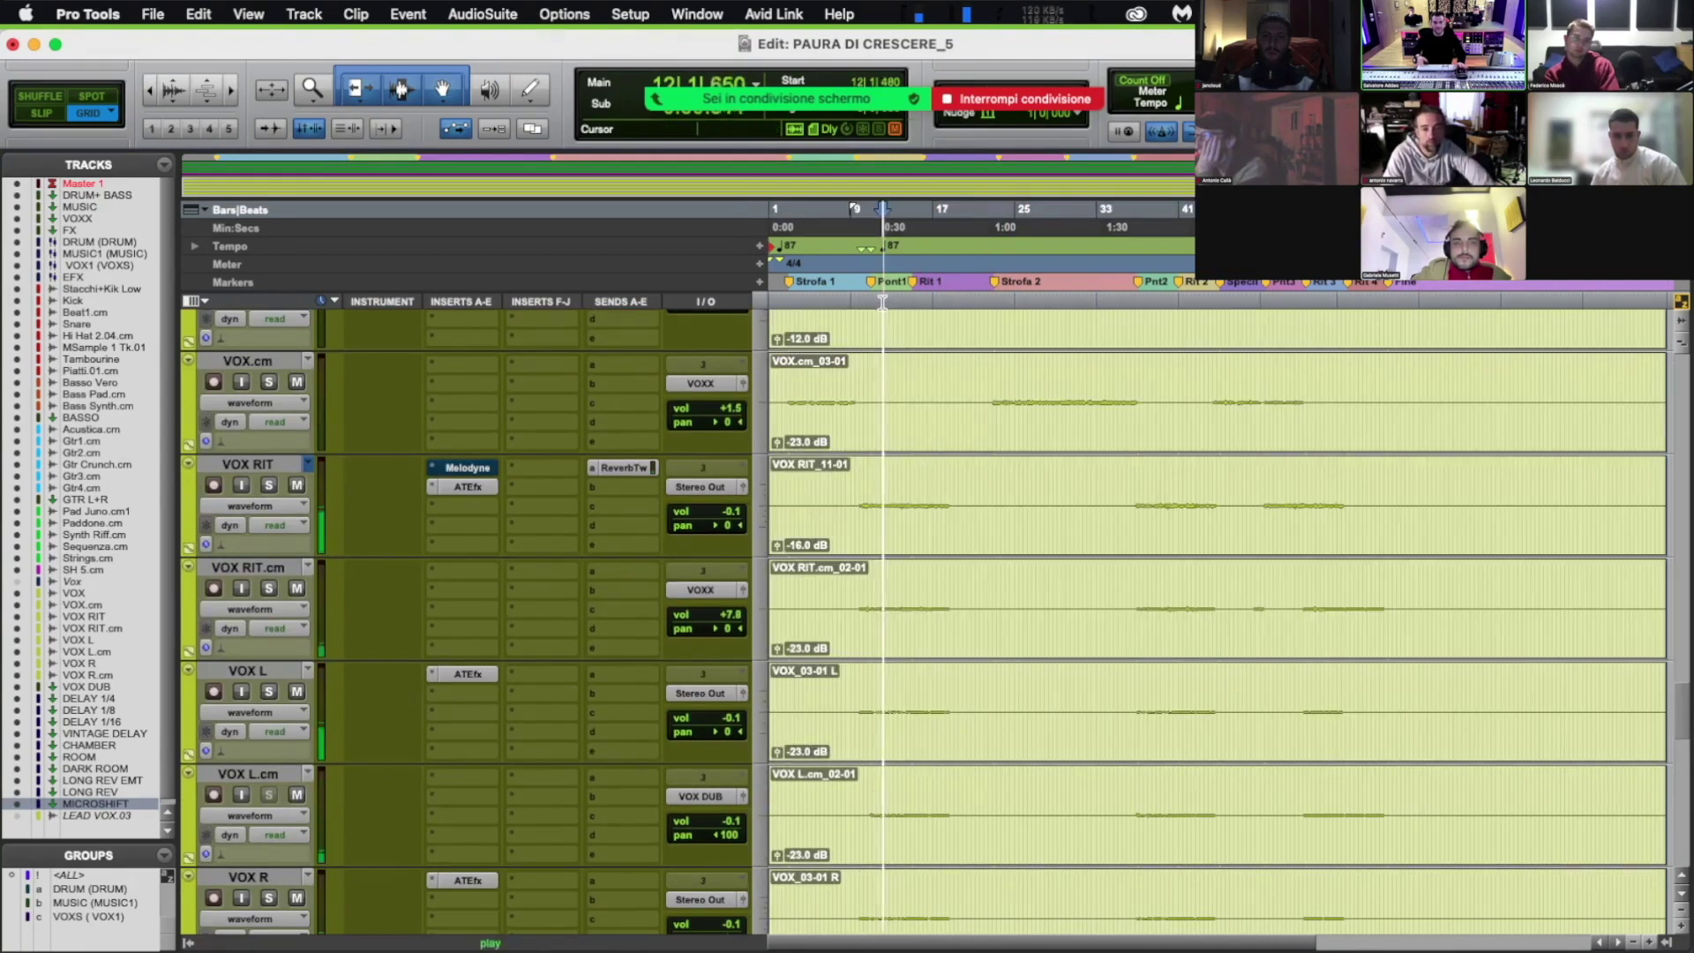
pyautogui.moveTo(1681, 710); pyautogui.dragTo(1685, 308)
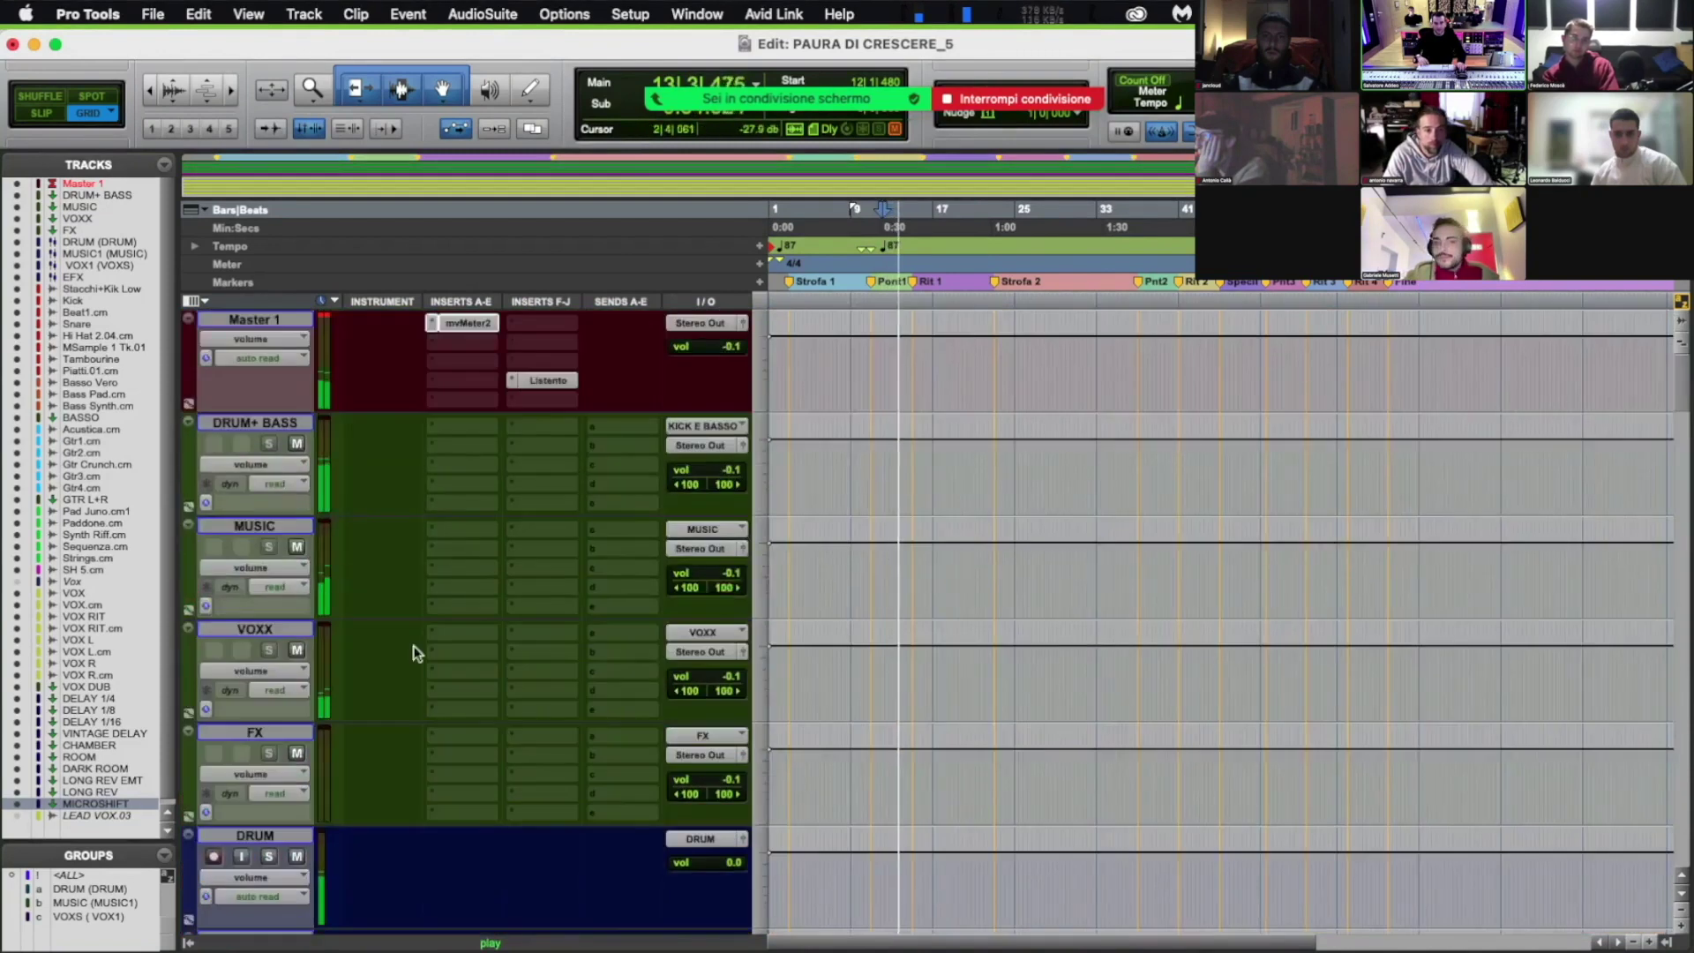
pyautogui.press('space')
pyautogui.click(466, 323)
pyautogui.press('space')
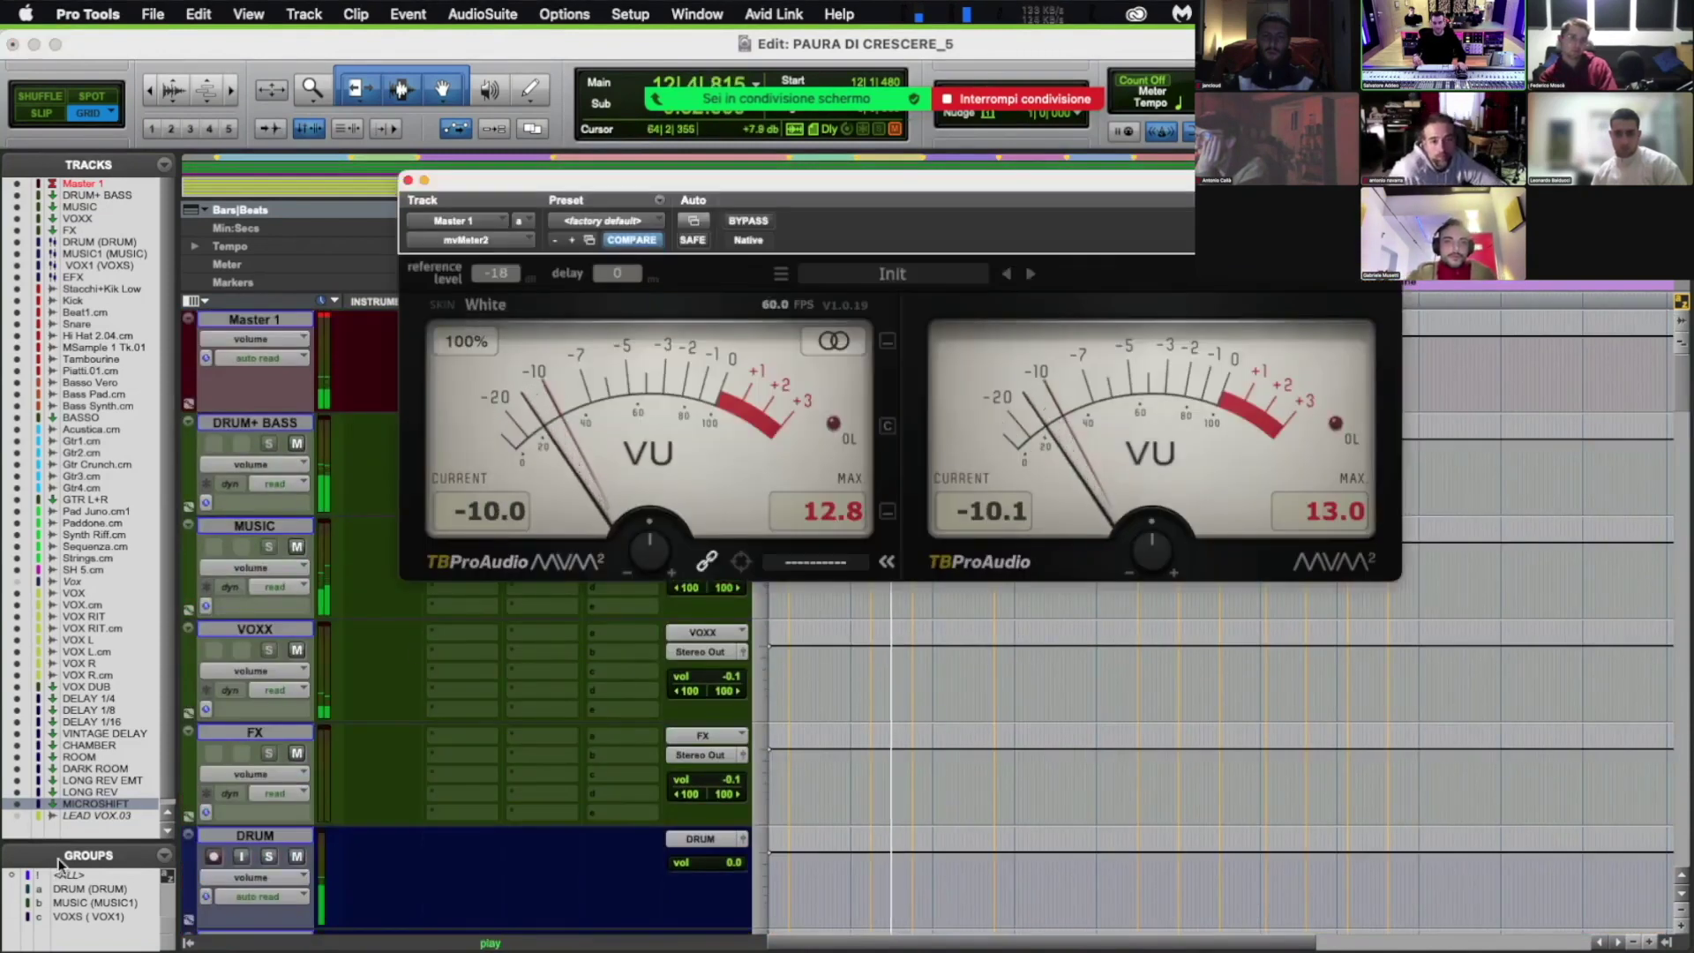
pyautogui.click(929, 106)
pyautogui.moveTo(947, 177); pyautogui.dragTo(669, 67)
# Step: Raise the clip gain of all clips together, to -5.0 dB on the drum tracks, and check the level on the VU meters
pyautogui.scroll(-10, 1293, 759)
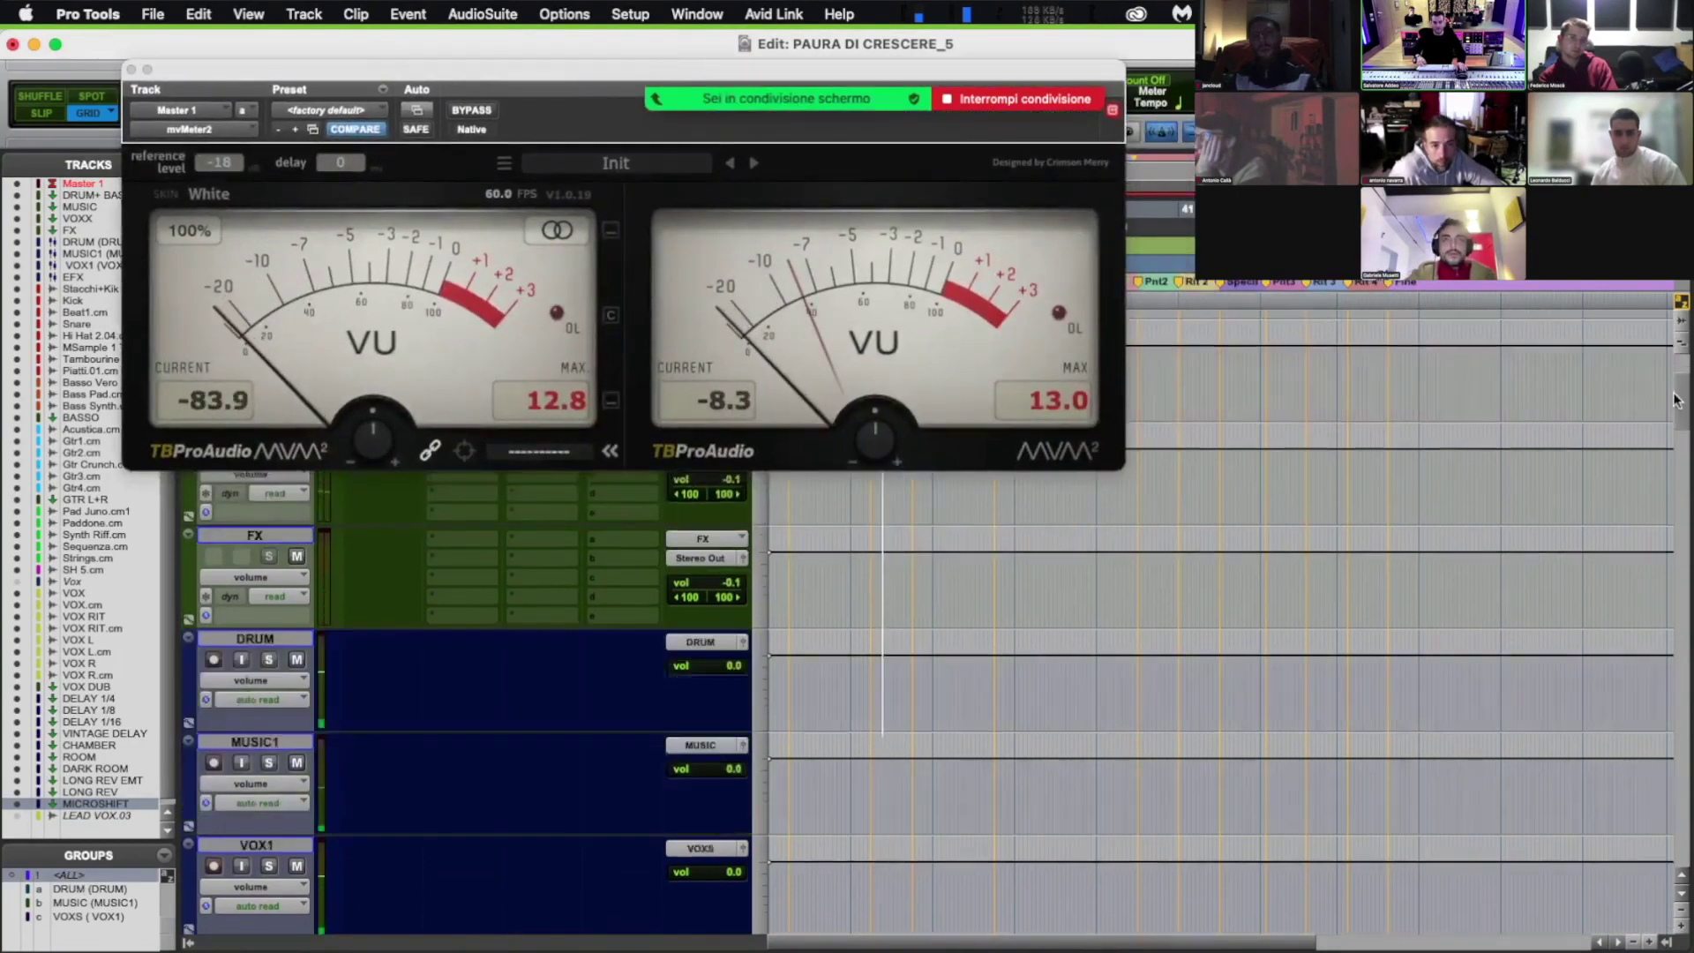
pyautogui.press('super+a')
pyautogui.press('super+alt+bracketright')
pyautogui.press('super+alt+bracketright')
pyautogui.press('super+alt+bracketright')
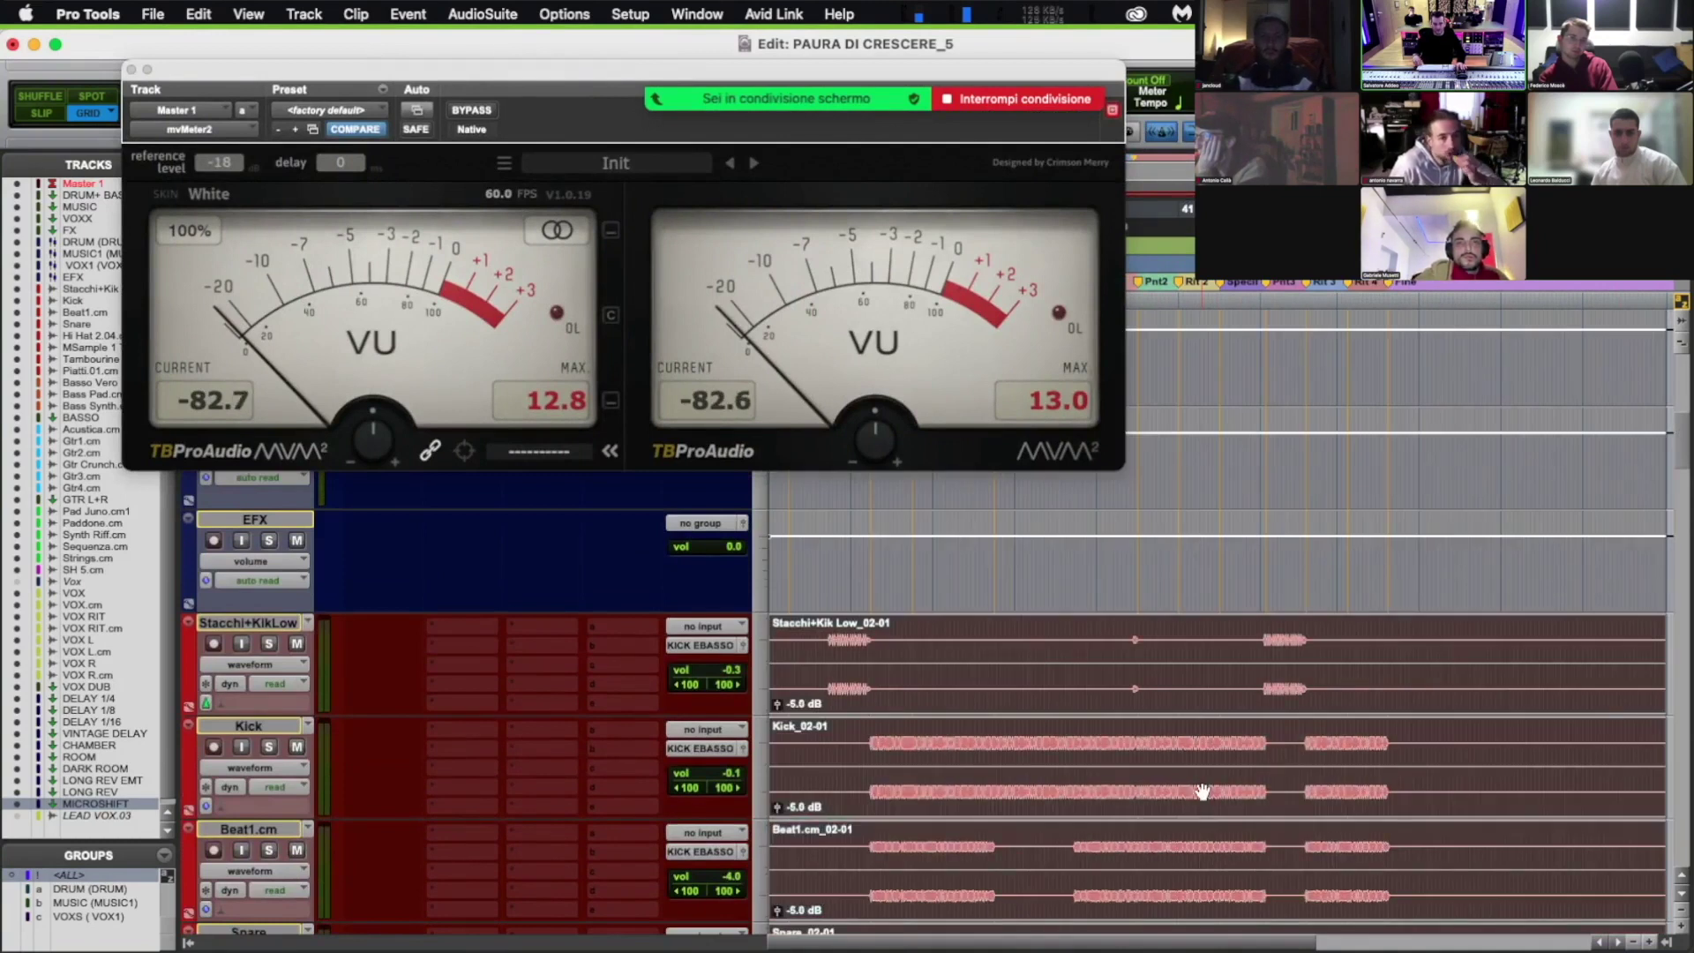
pyautogui.click(896, 659)
pyautogui.press('space')
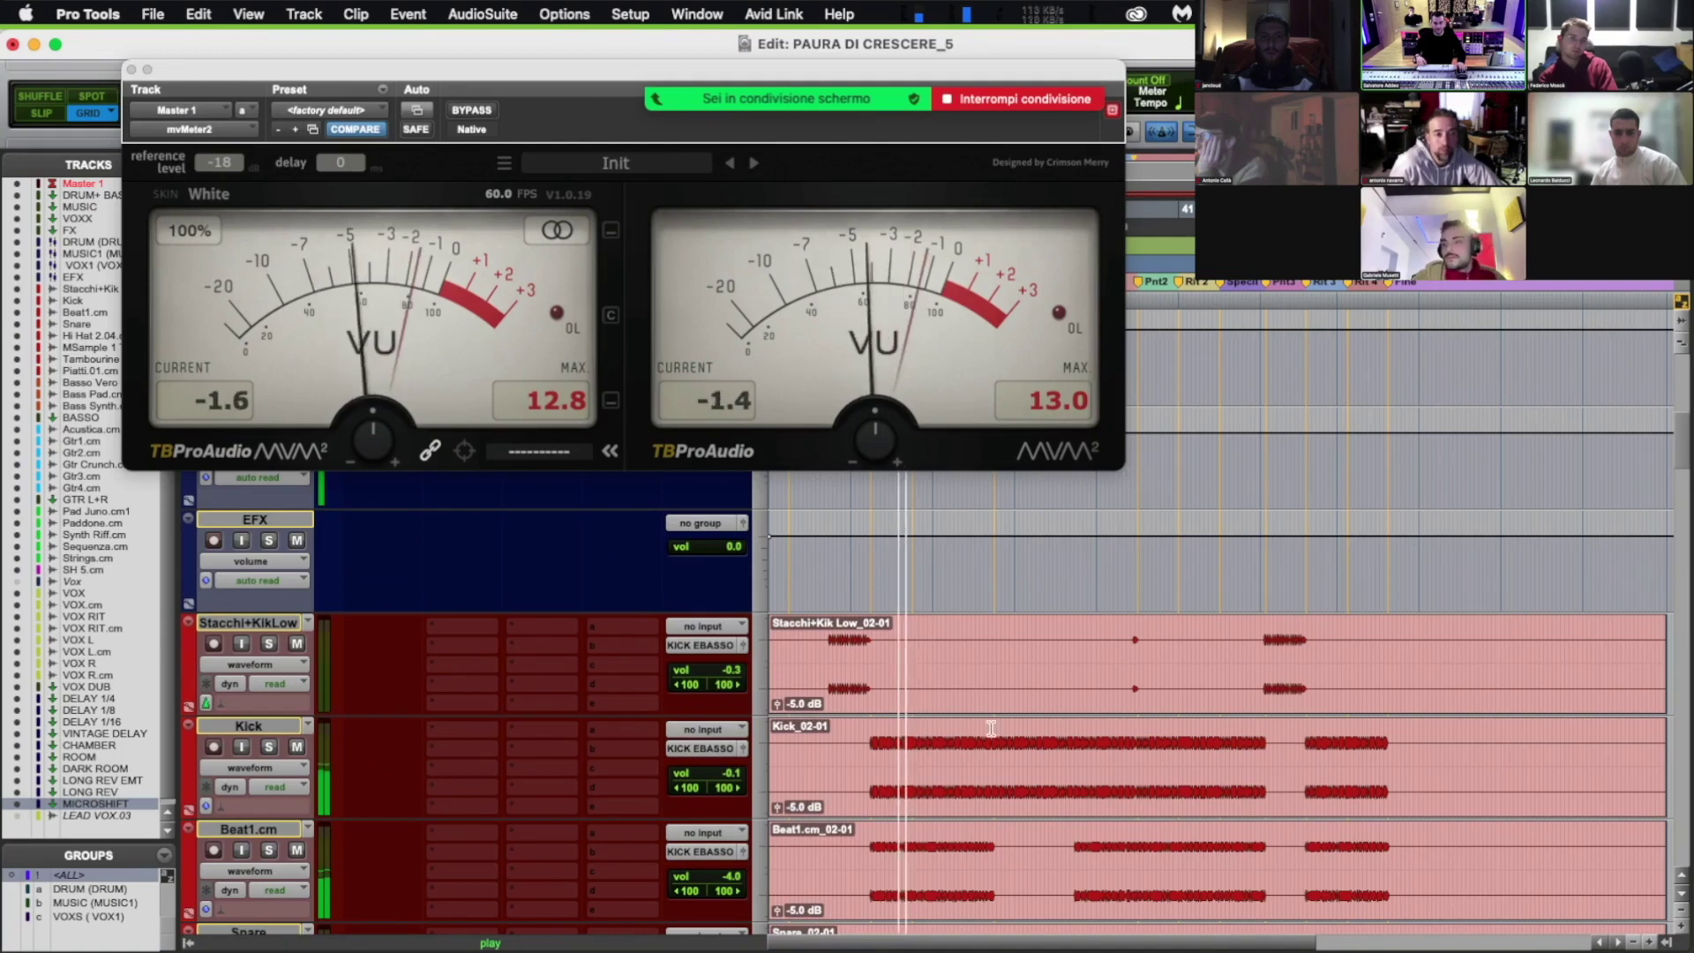
pyautogui.press('space')
# Step: Raise the clip gain of all clips further, to -3.0 dB on the drum tracks, and check the VU meters from bar 15
pyautogui.press('super+a')
pyautogui.hotkey('ctrl', 'shift', 'Up')
pyautogui.hotkey('ctrl', 'shift', 'Up')
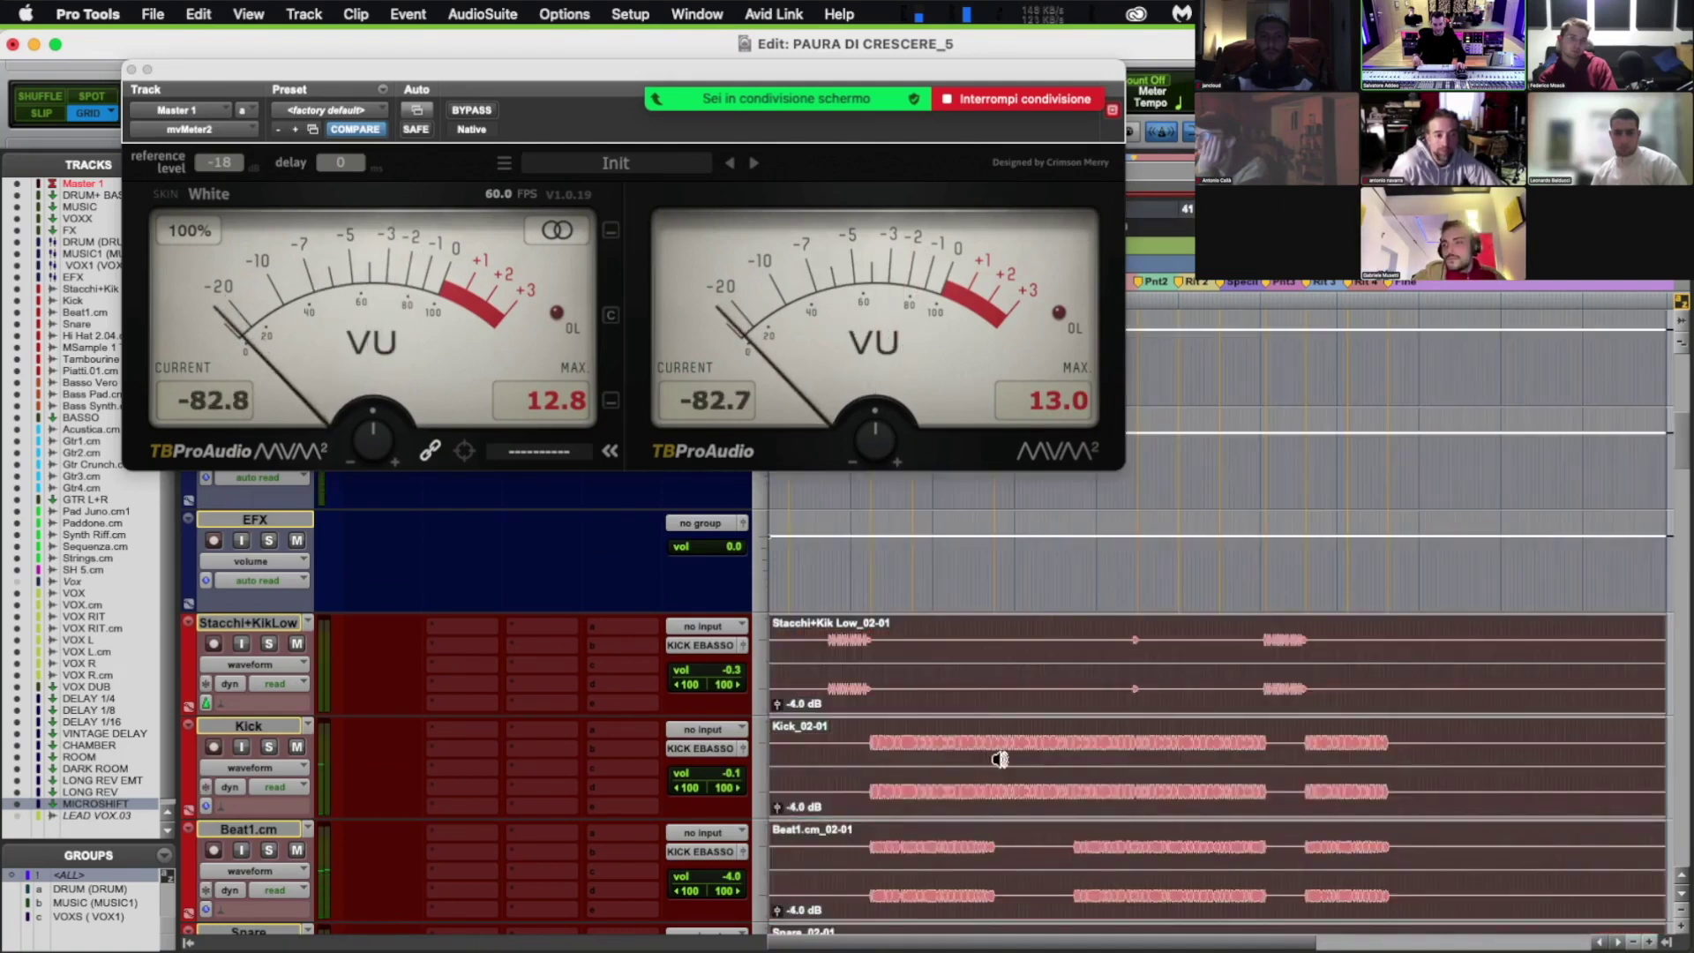
pyautogui.click(913, 666)
pyautogui.press('space')
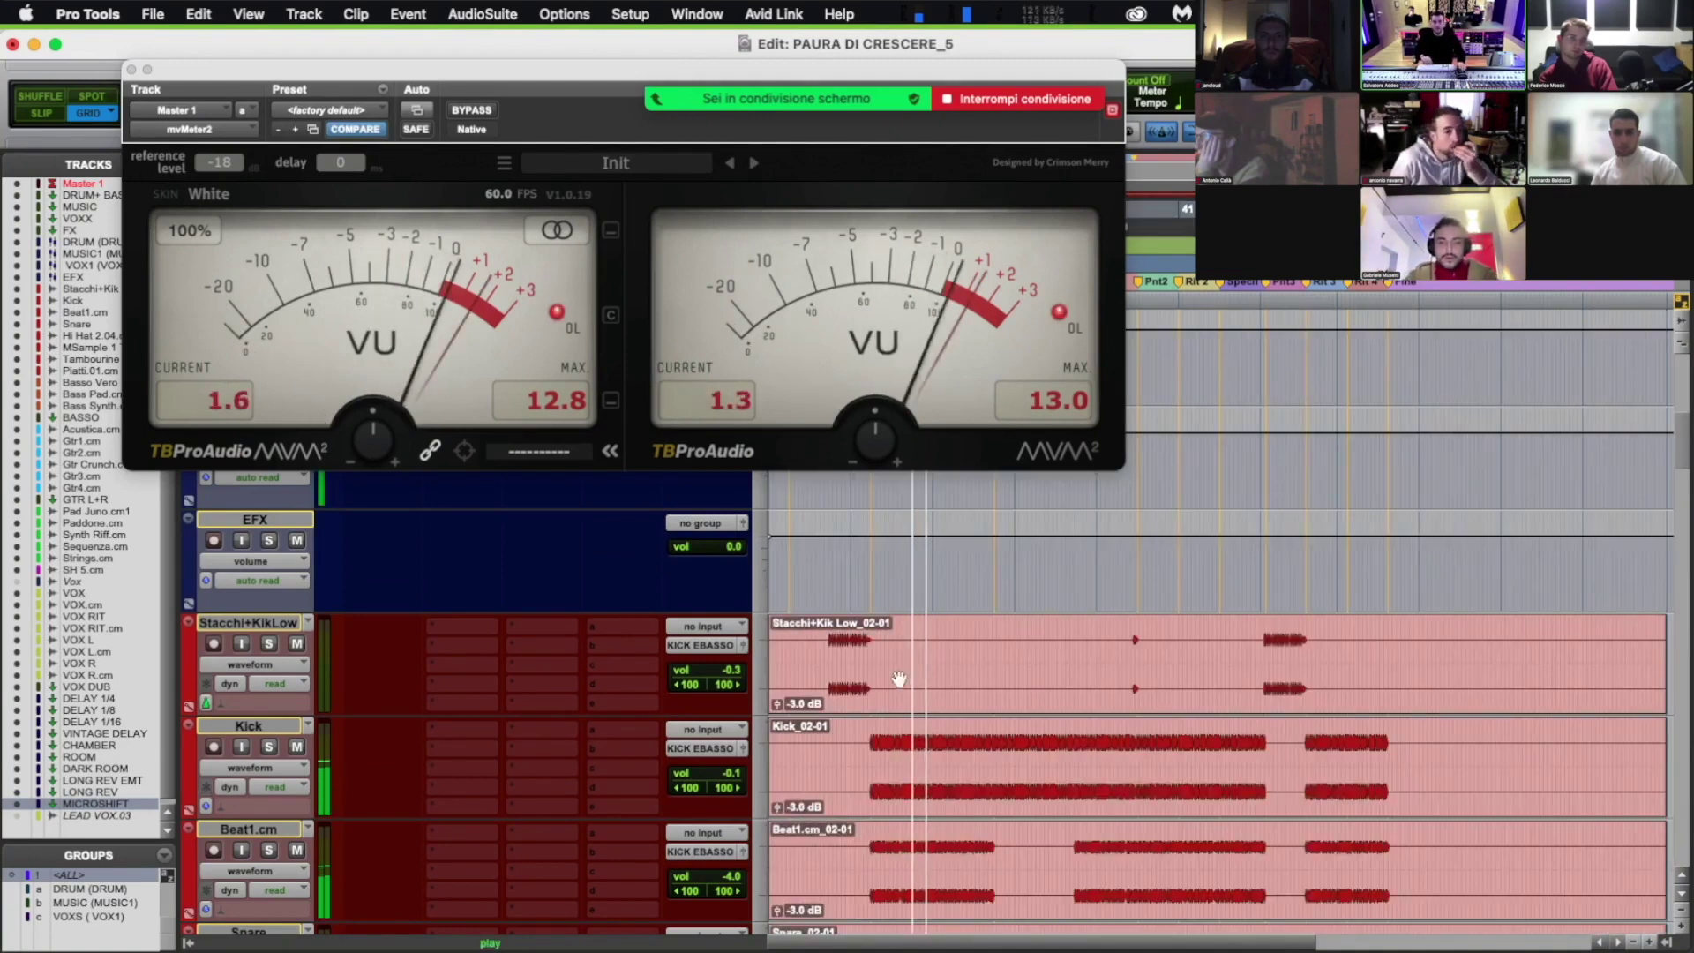
pyautogui.press('space')
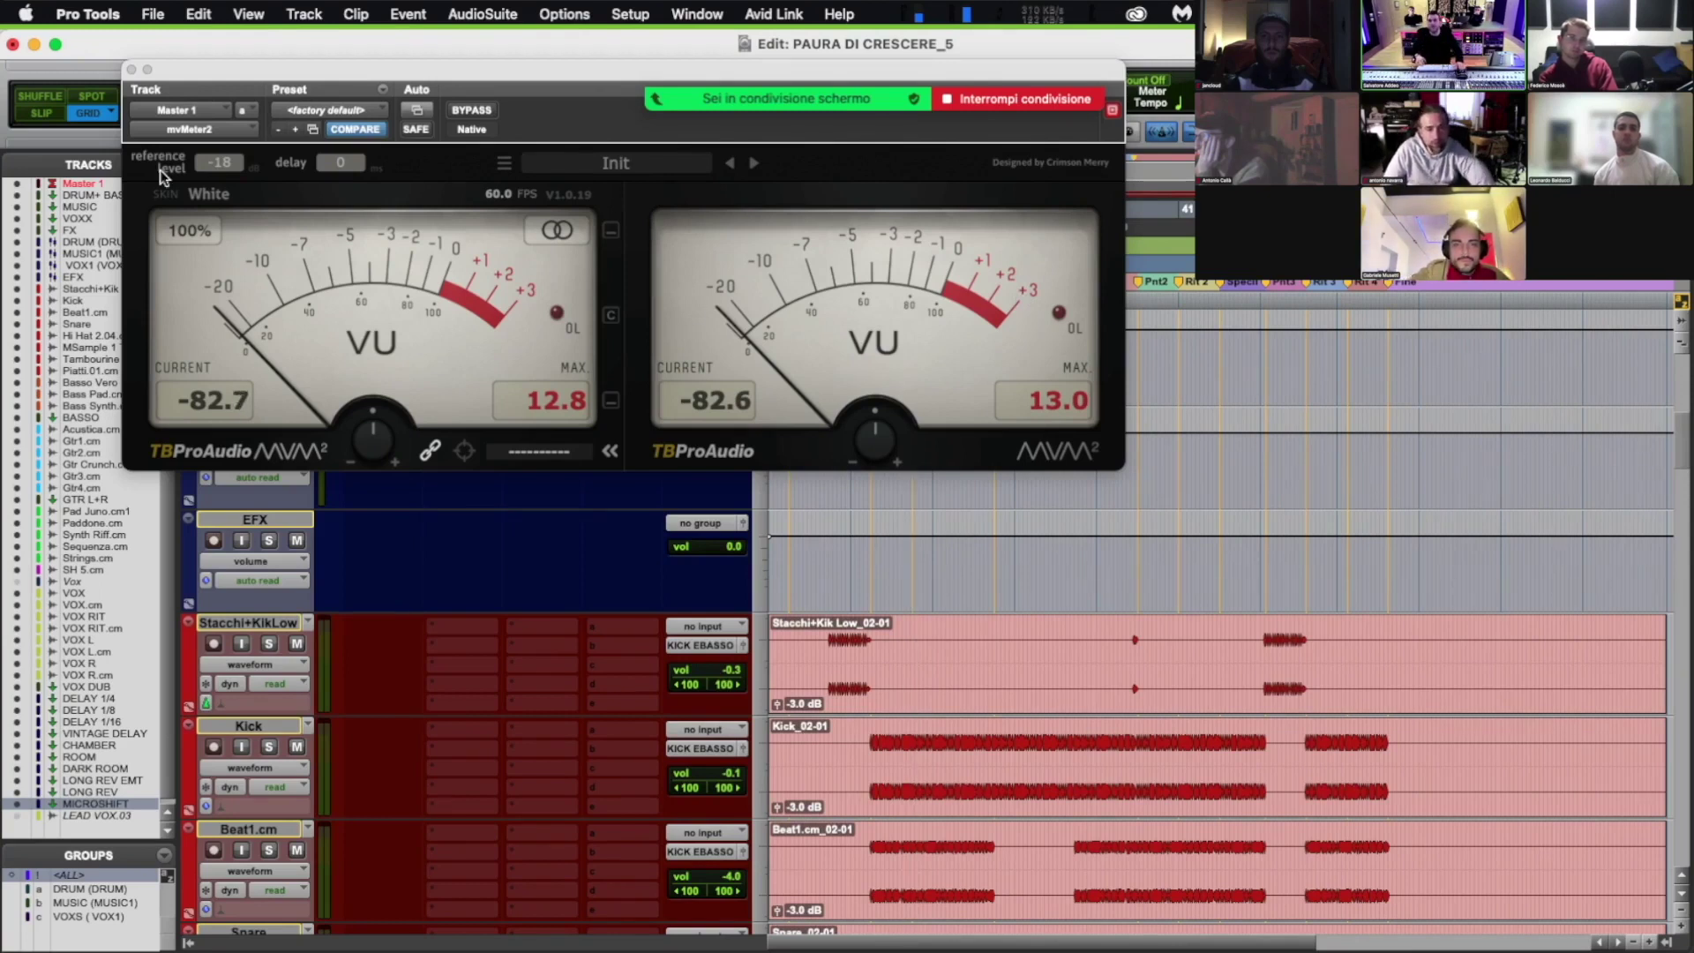
# Step: Close the master meter and select the Rit 1 section on the timeline from bar 15 to bar 23
pyautogui.click(132, 69)
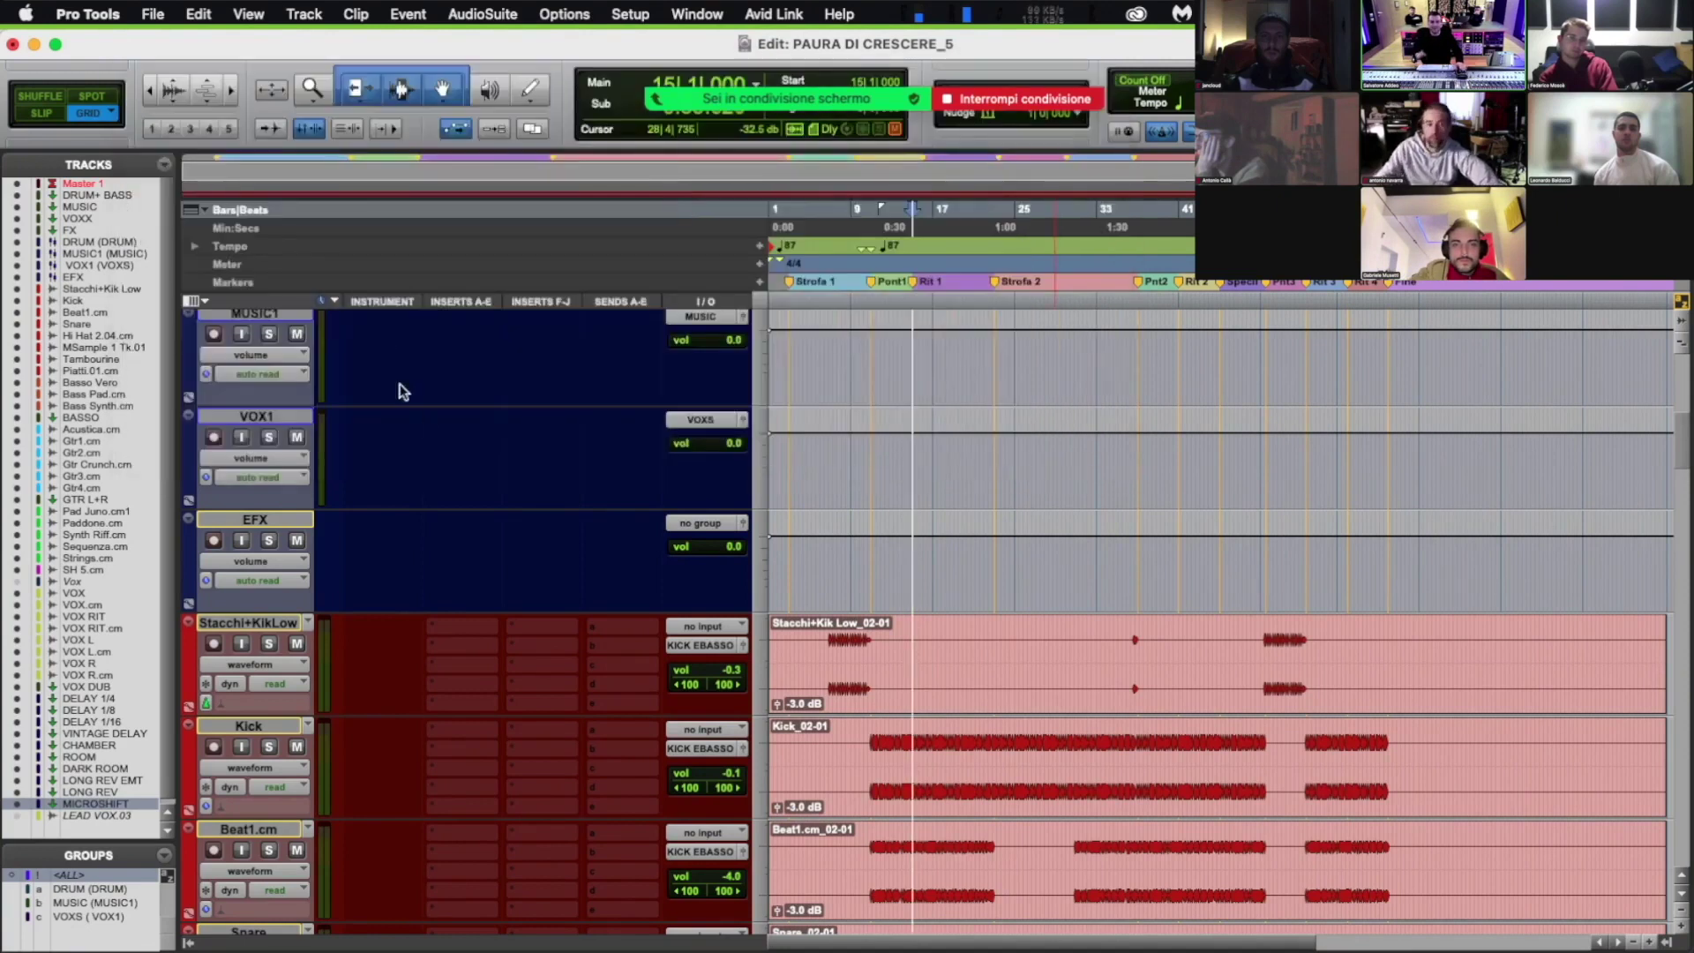
pyautogui.moveTo(1687, 481); pyautogui.dragTo(1687, 386)
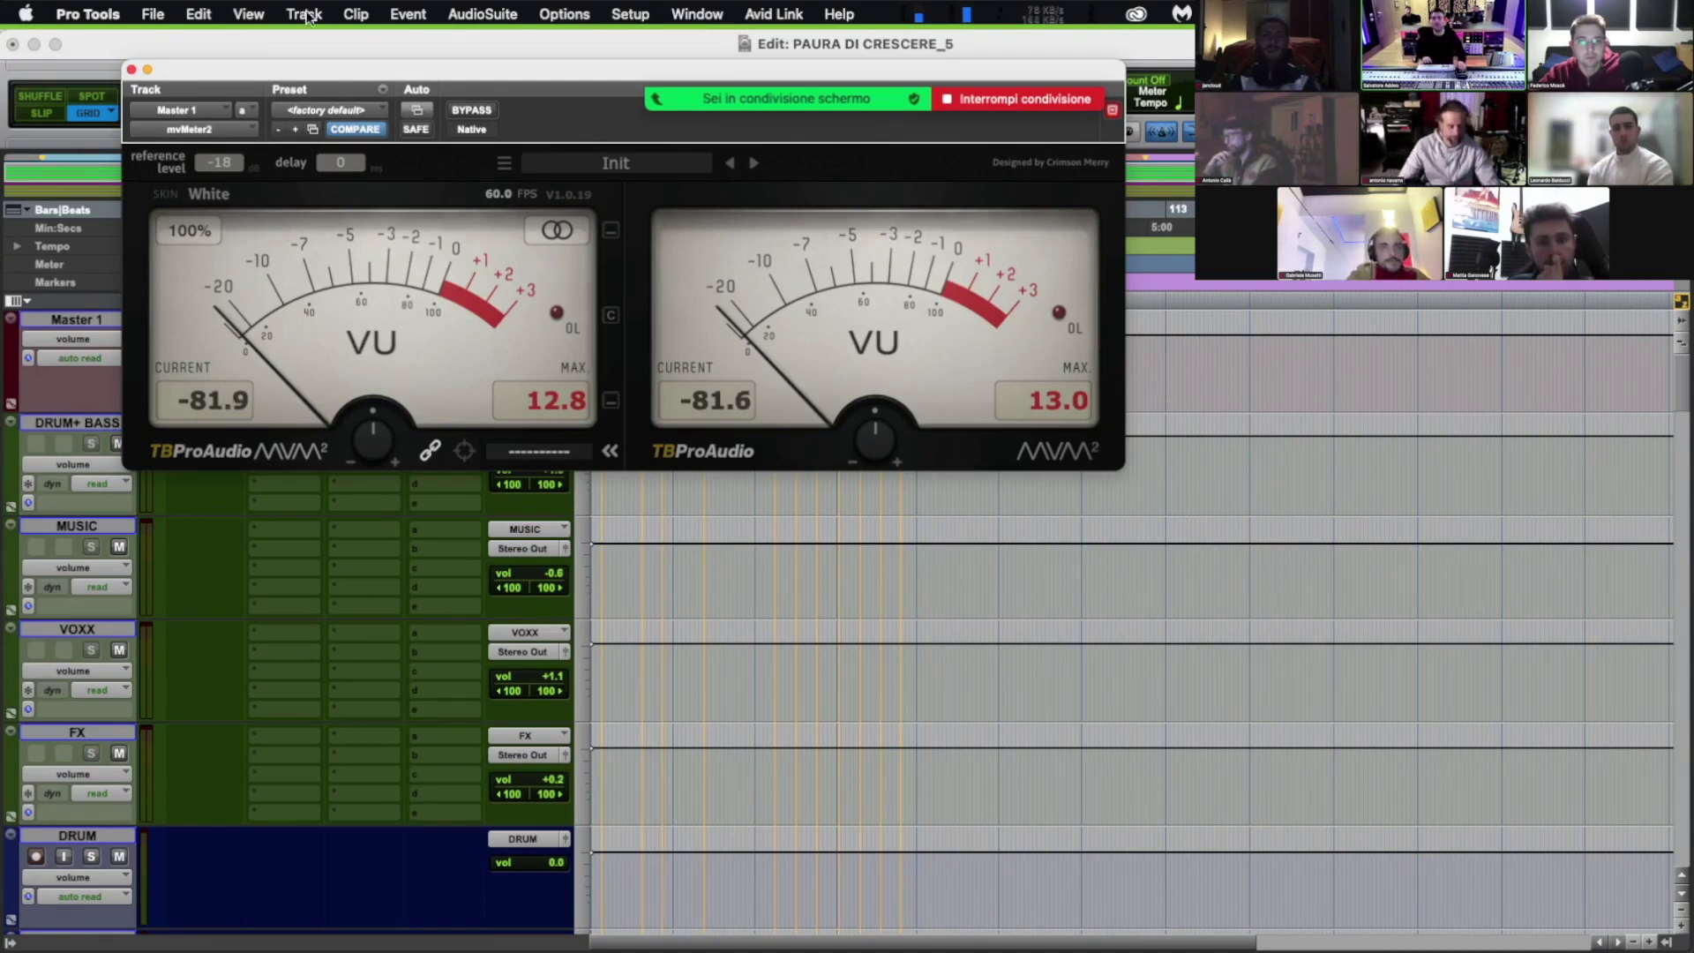
pyautogui.click(132, 69)
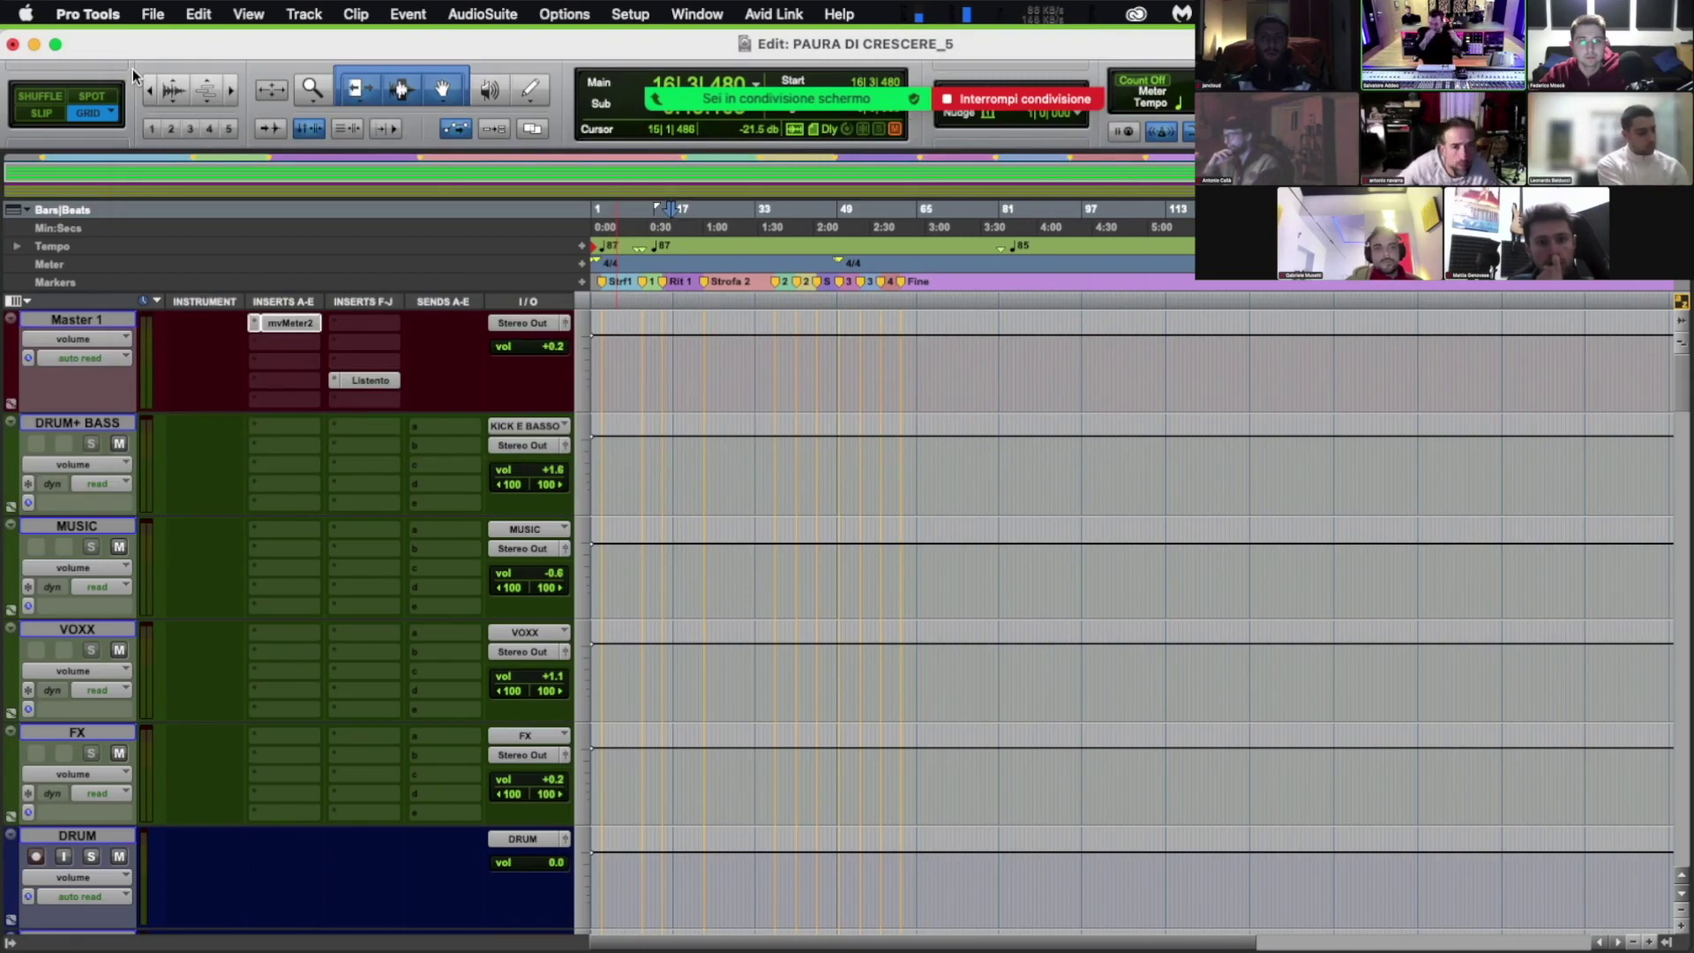
pyautogui.press('super+bracketright')
pyautogui.press('super+bracketright')
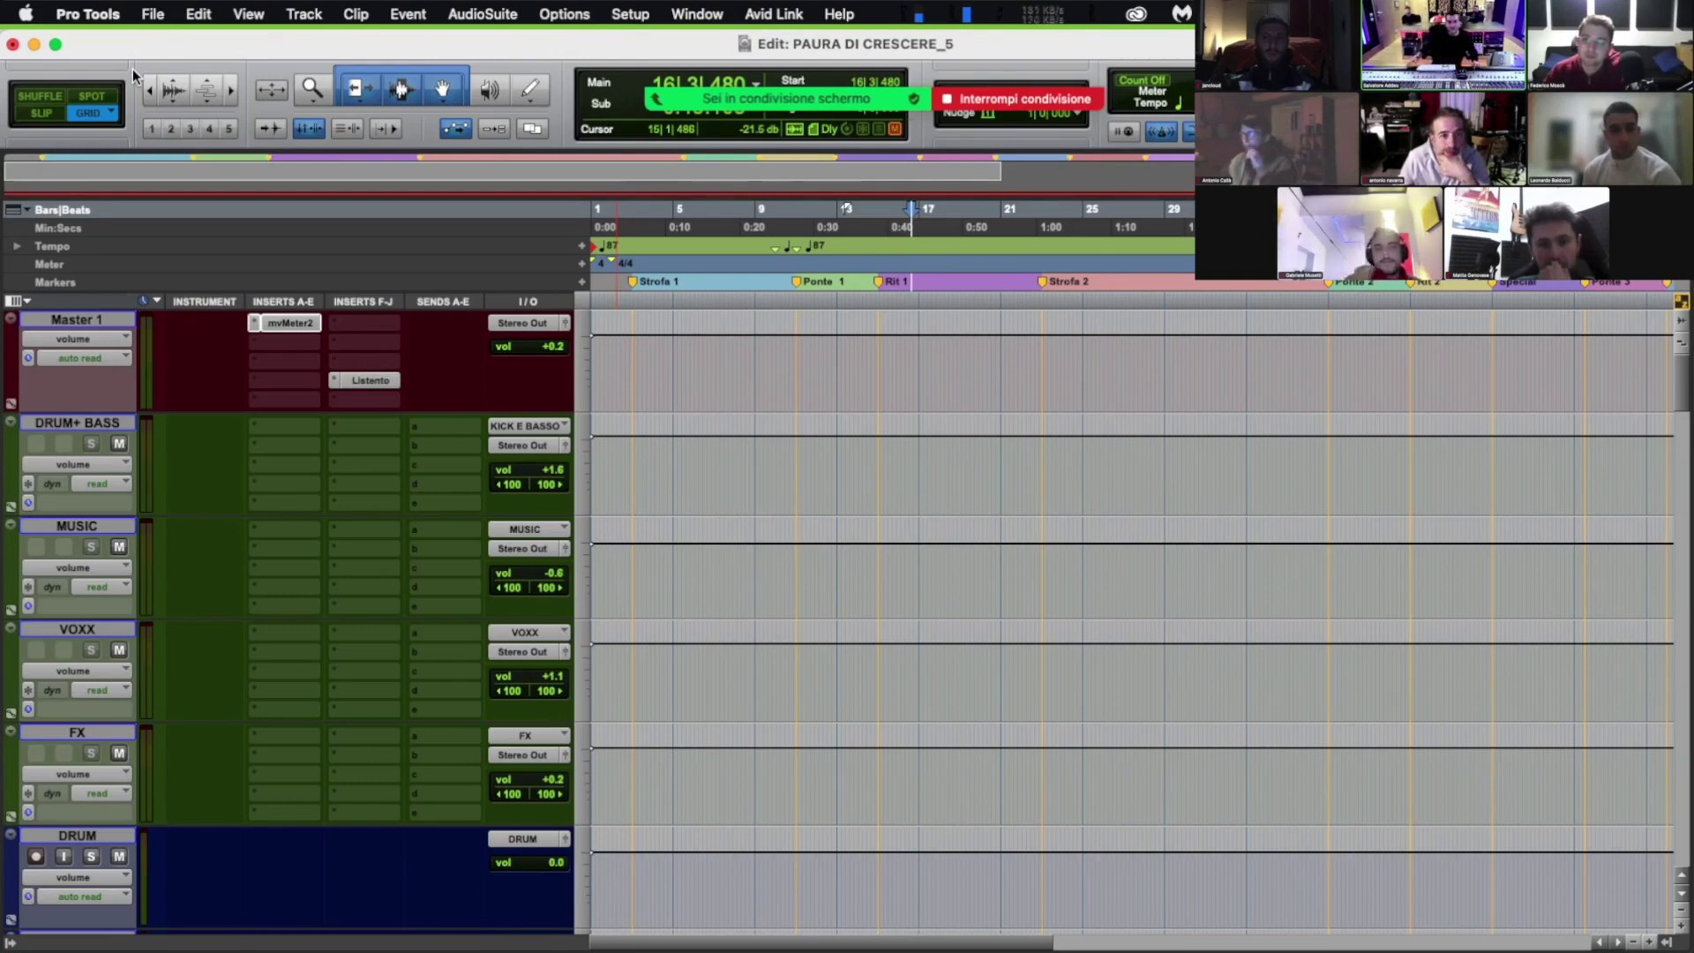
pyautogui.click(883, 304)
pyautogui.press('super+bracketright')
pyautogui.press('super+bracketright')
pyautogui.press('super+bracketright')
pyautogui.press('super+bracketleft')
pyautogui.click(1120, 280)
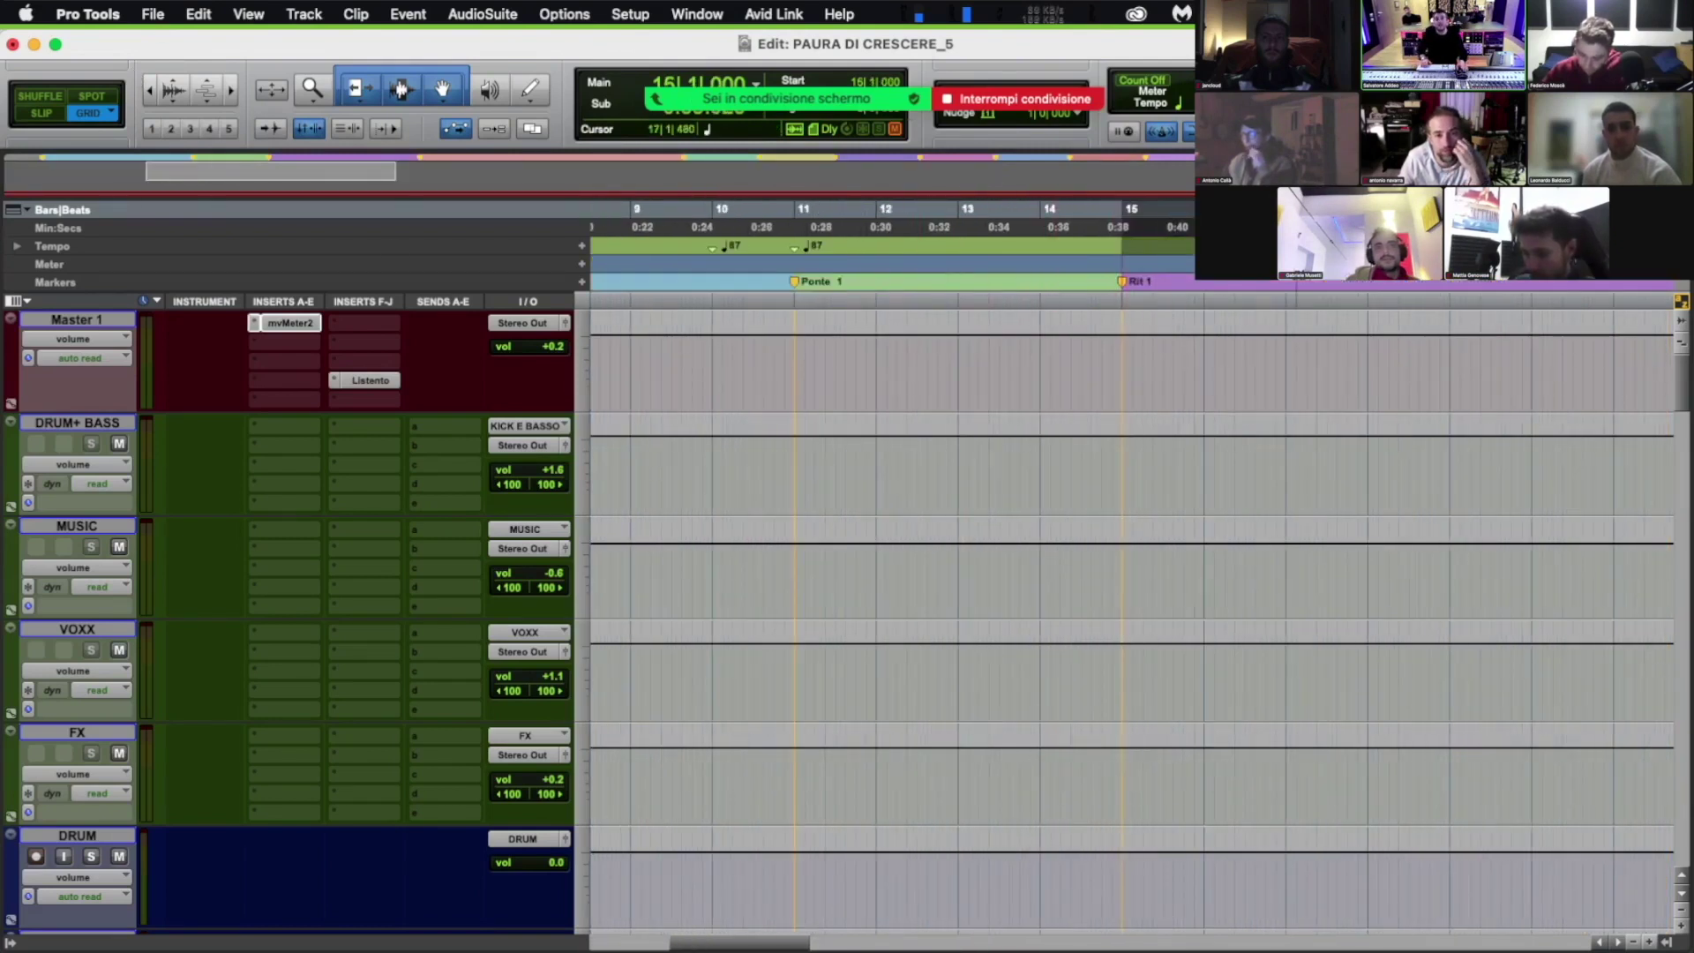
pyautogui.press('super+bracketleft')
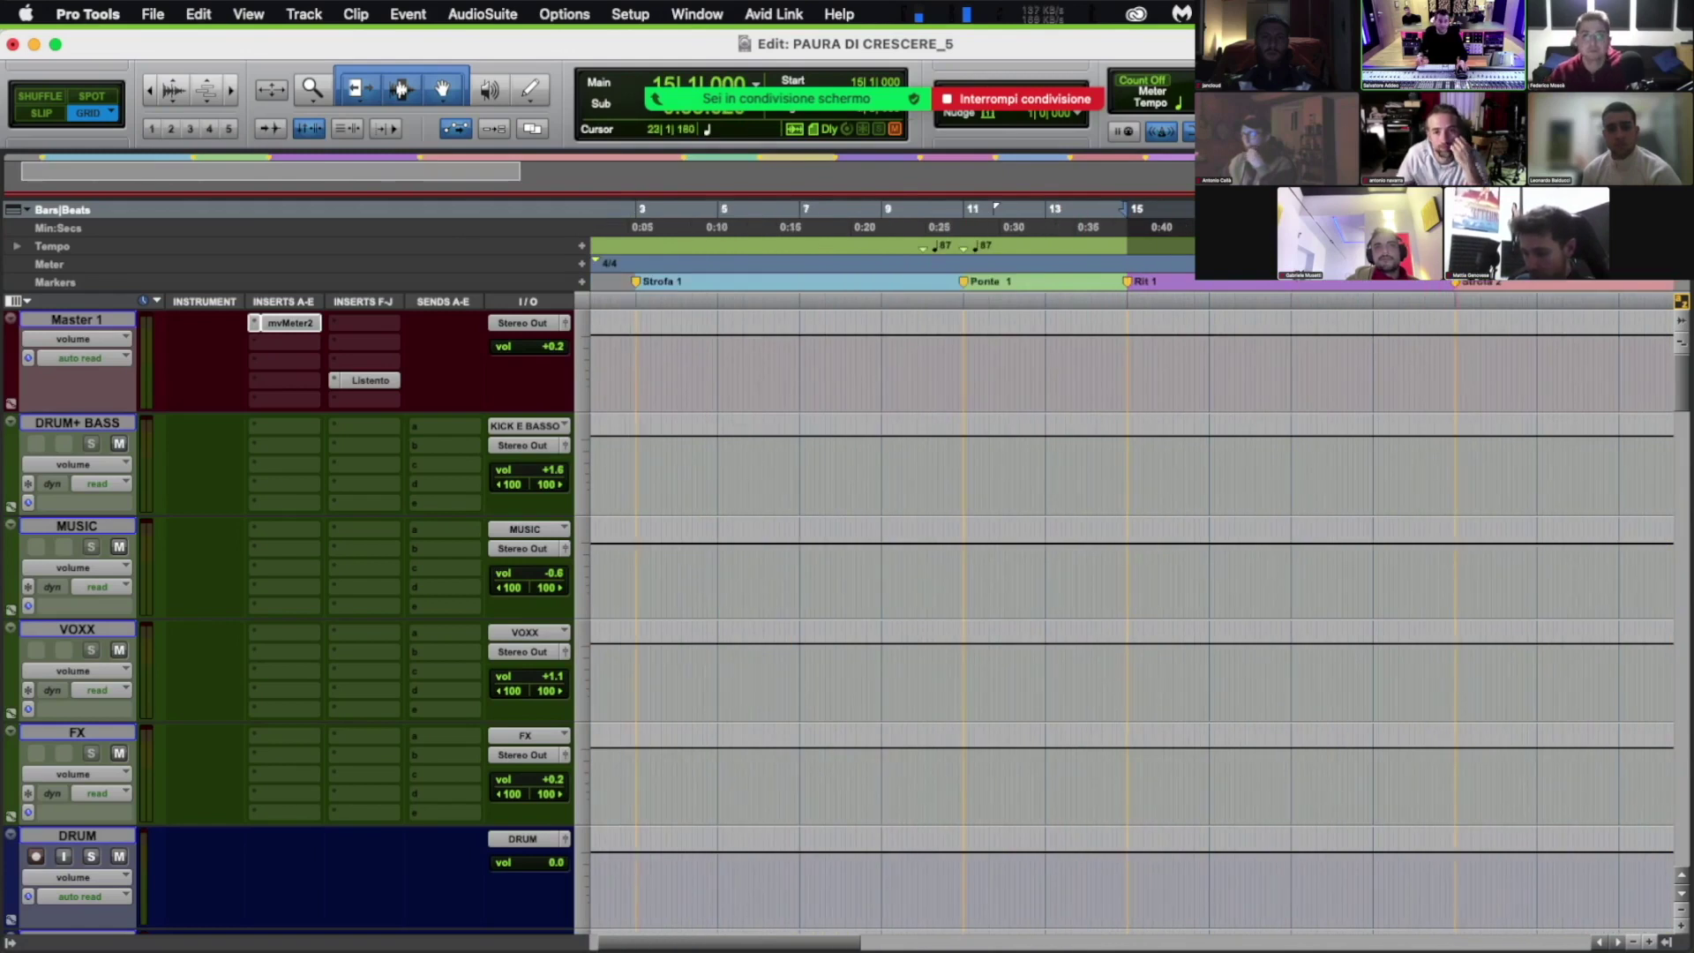
# Step: Play the selected Rit 1 section with the DRUM track soloed, and stop playback
pyautogui.press('space')
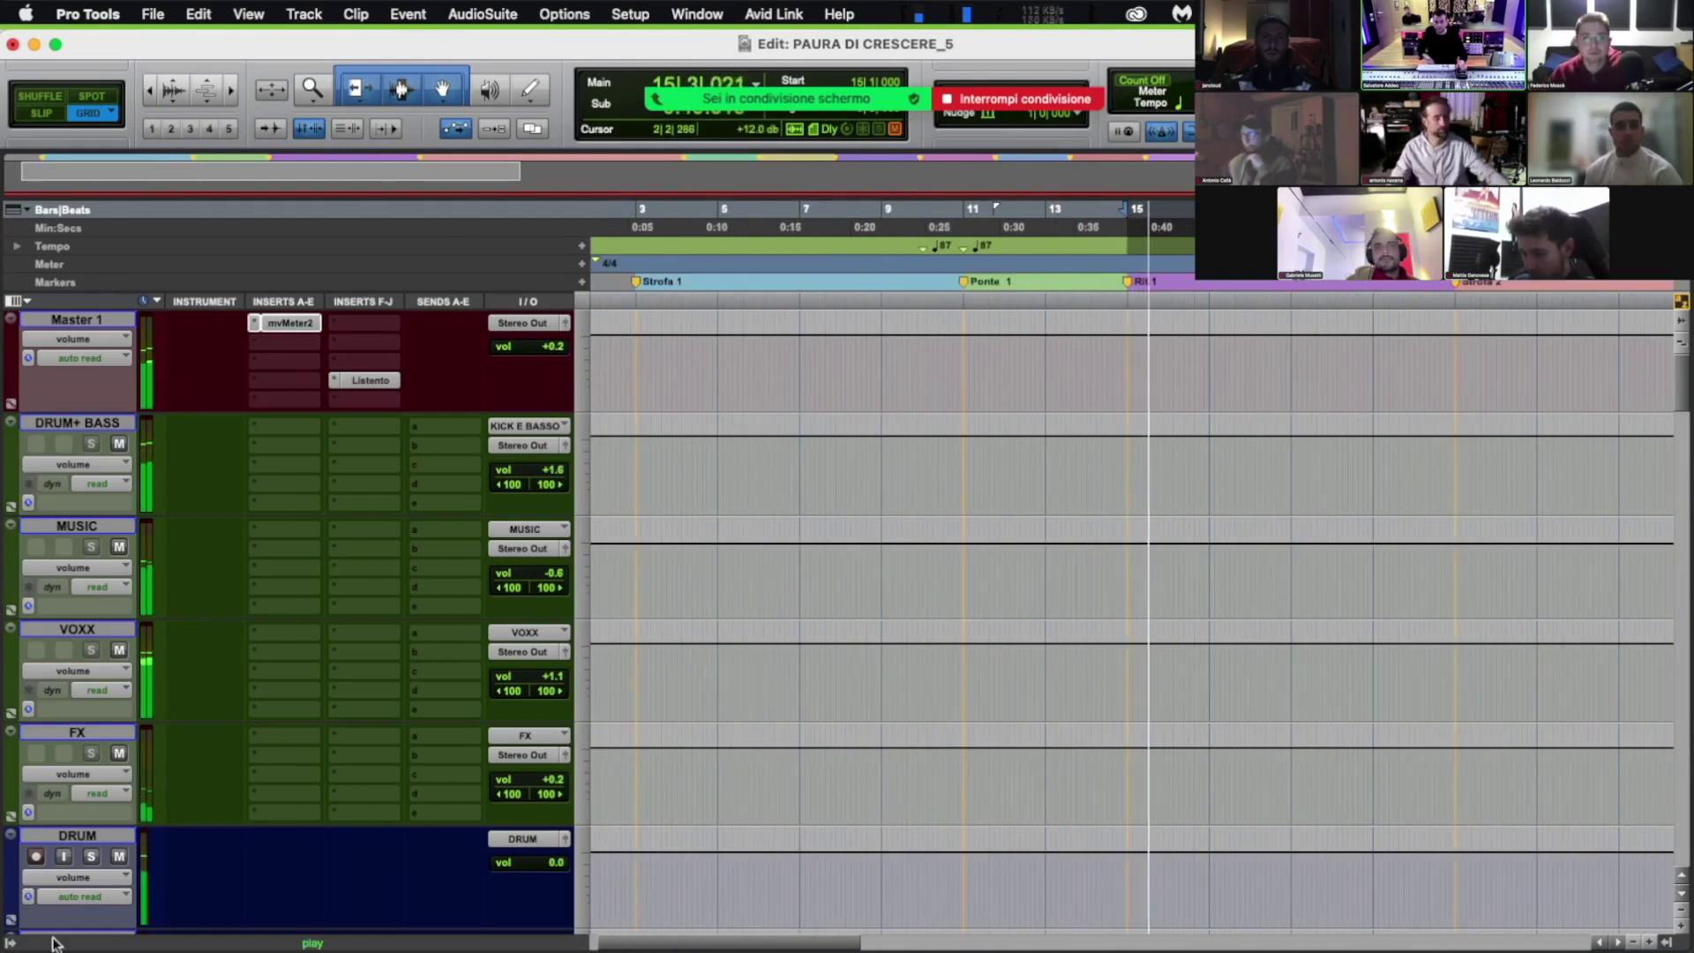
pyautogui.click(91, 857)
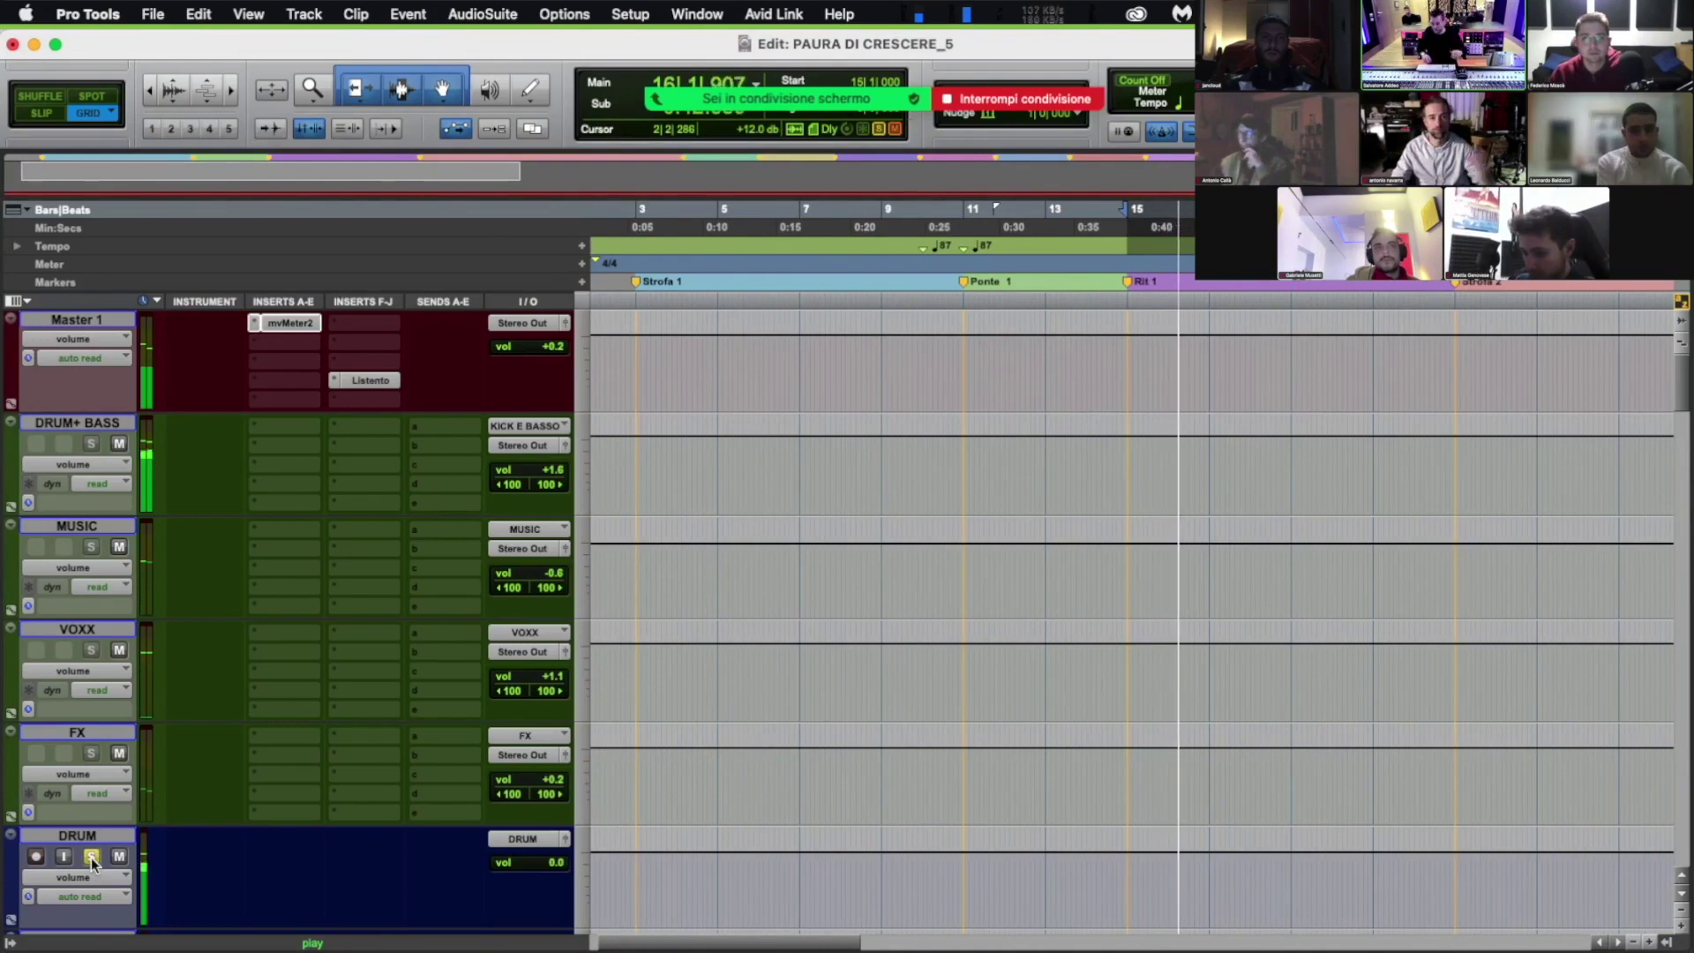
pyautogui.press('space')
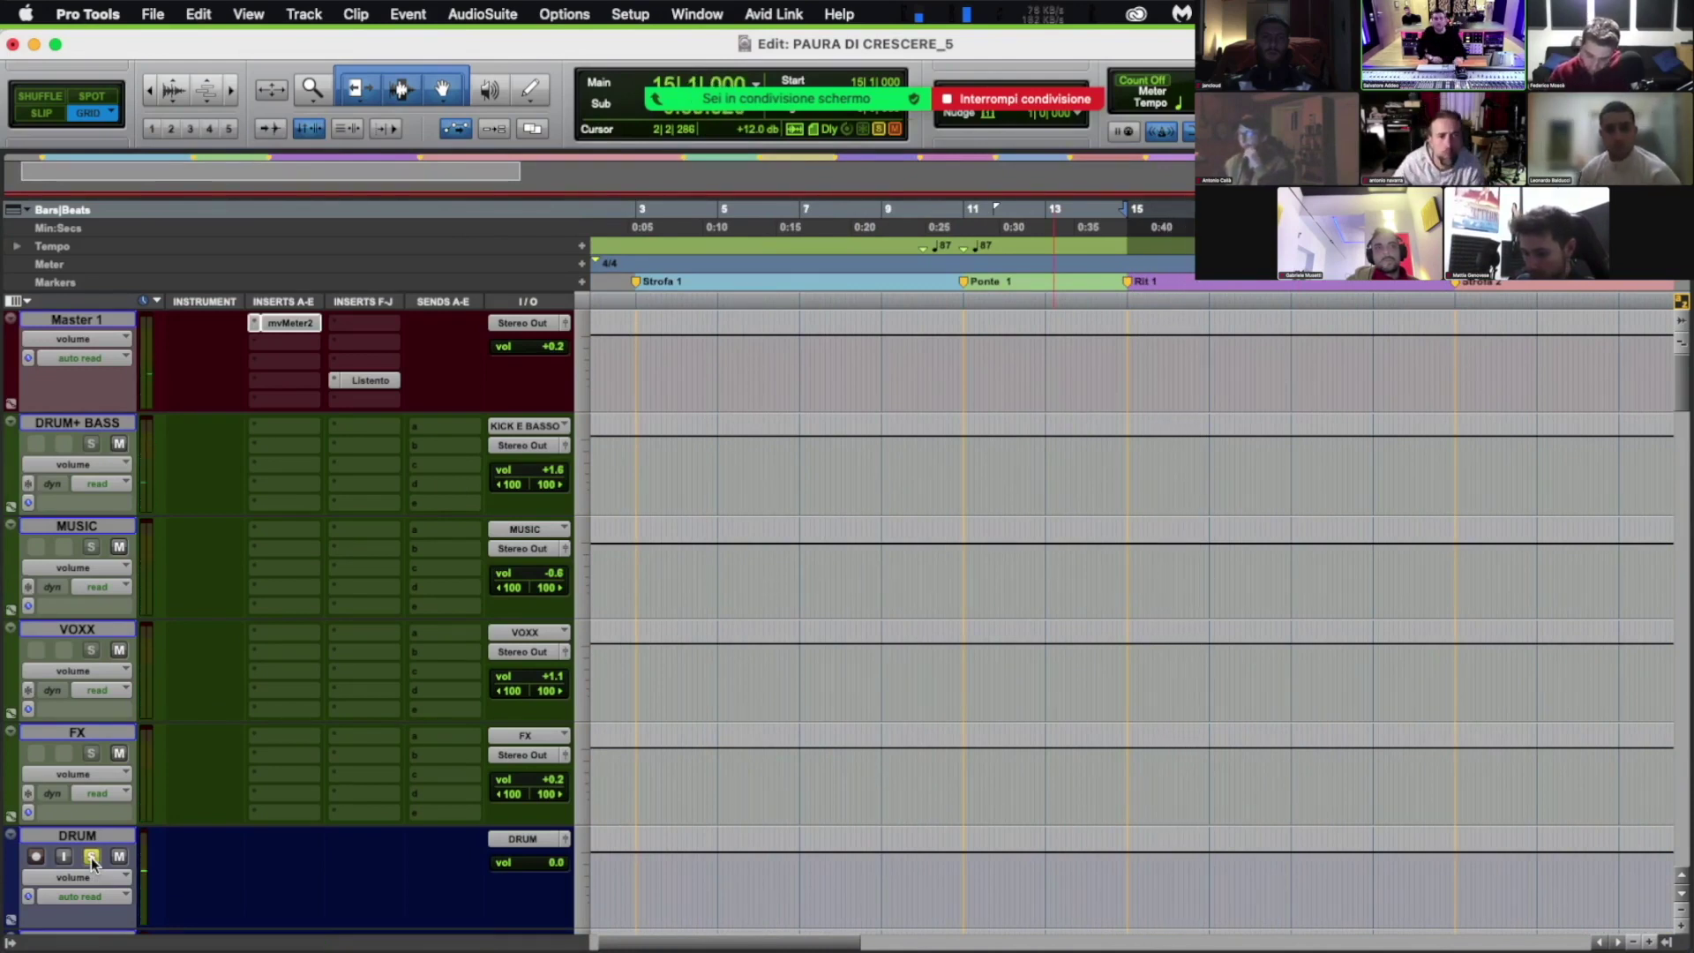
pyautogui.moveTo(1685, 371)
pyautogui.mouseDown()
pyautogui.moveTo(1685, 415)
pyautogui.moveTo(1687, 371)
pyautogui.mouseUp()
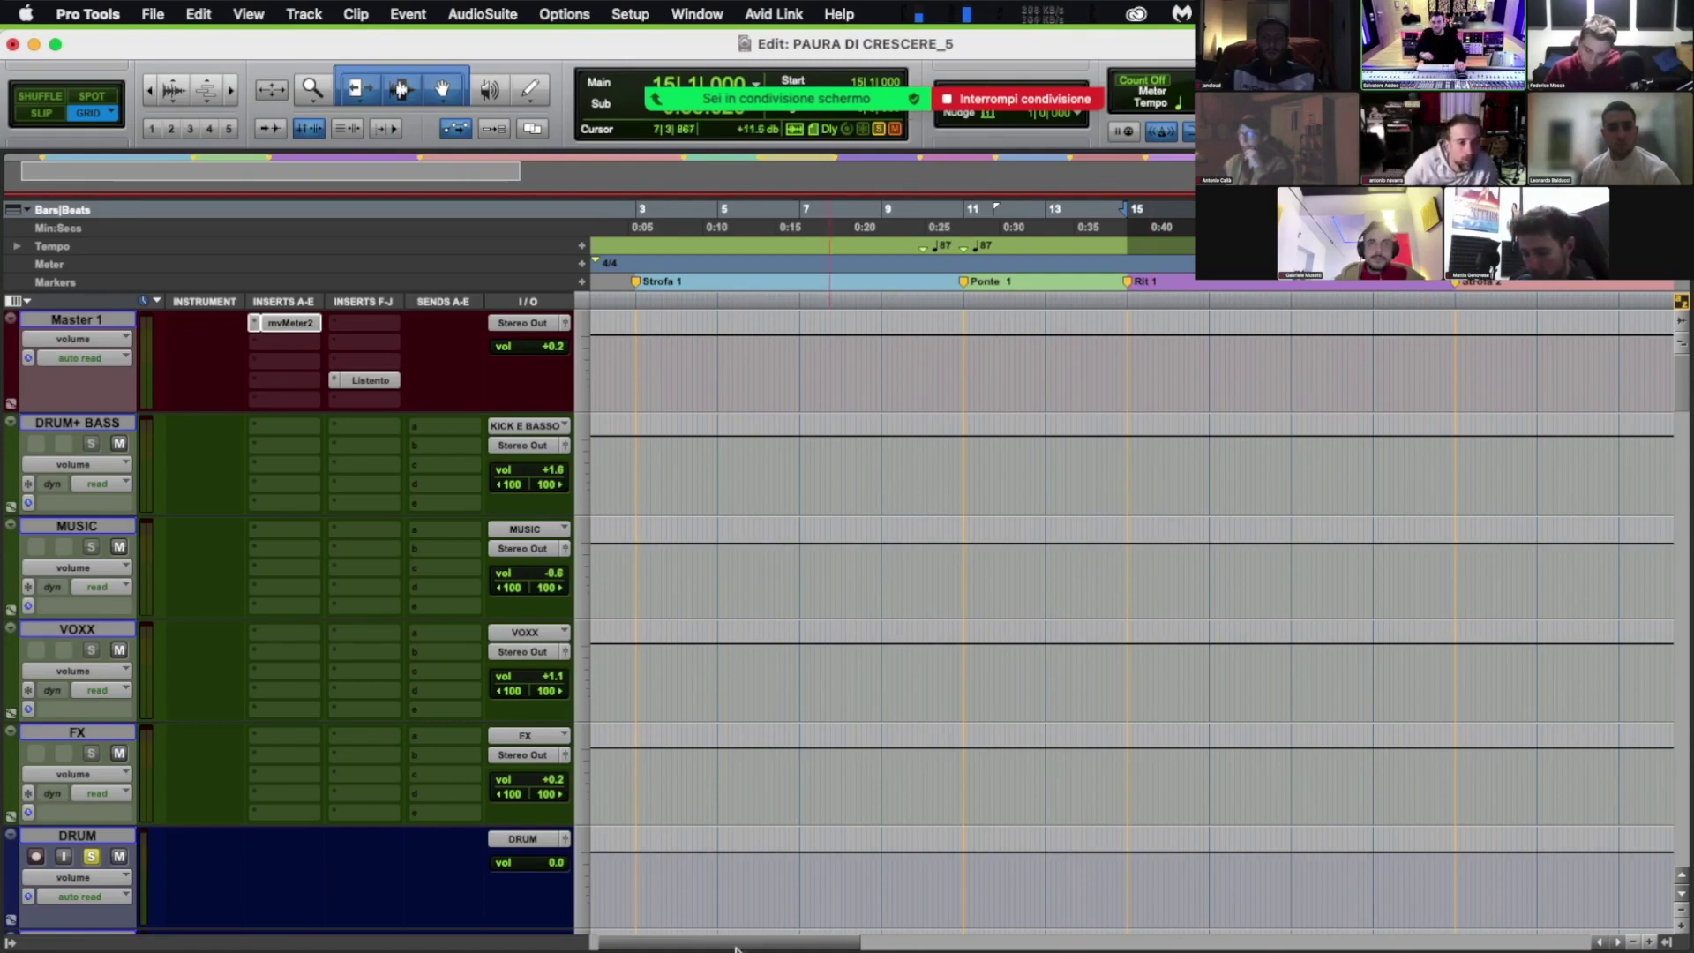
# Step: Insert the ULTRAMARINE4 (stereo) compressor in the first insert slot of the DRUM+ BASS track
pyautogui.click(282, 427)
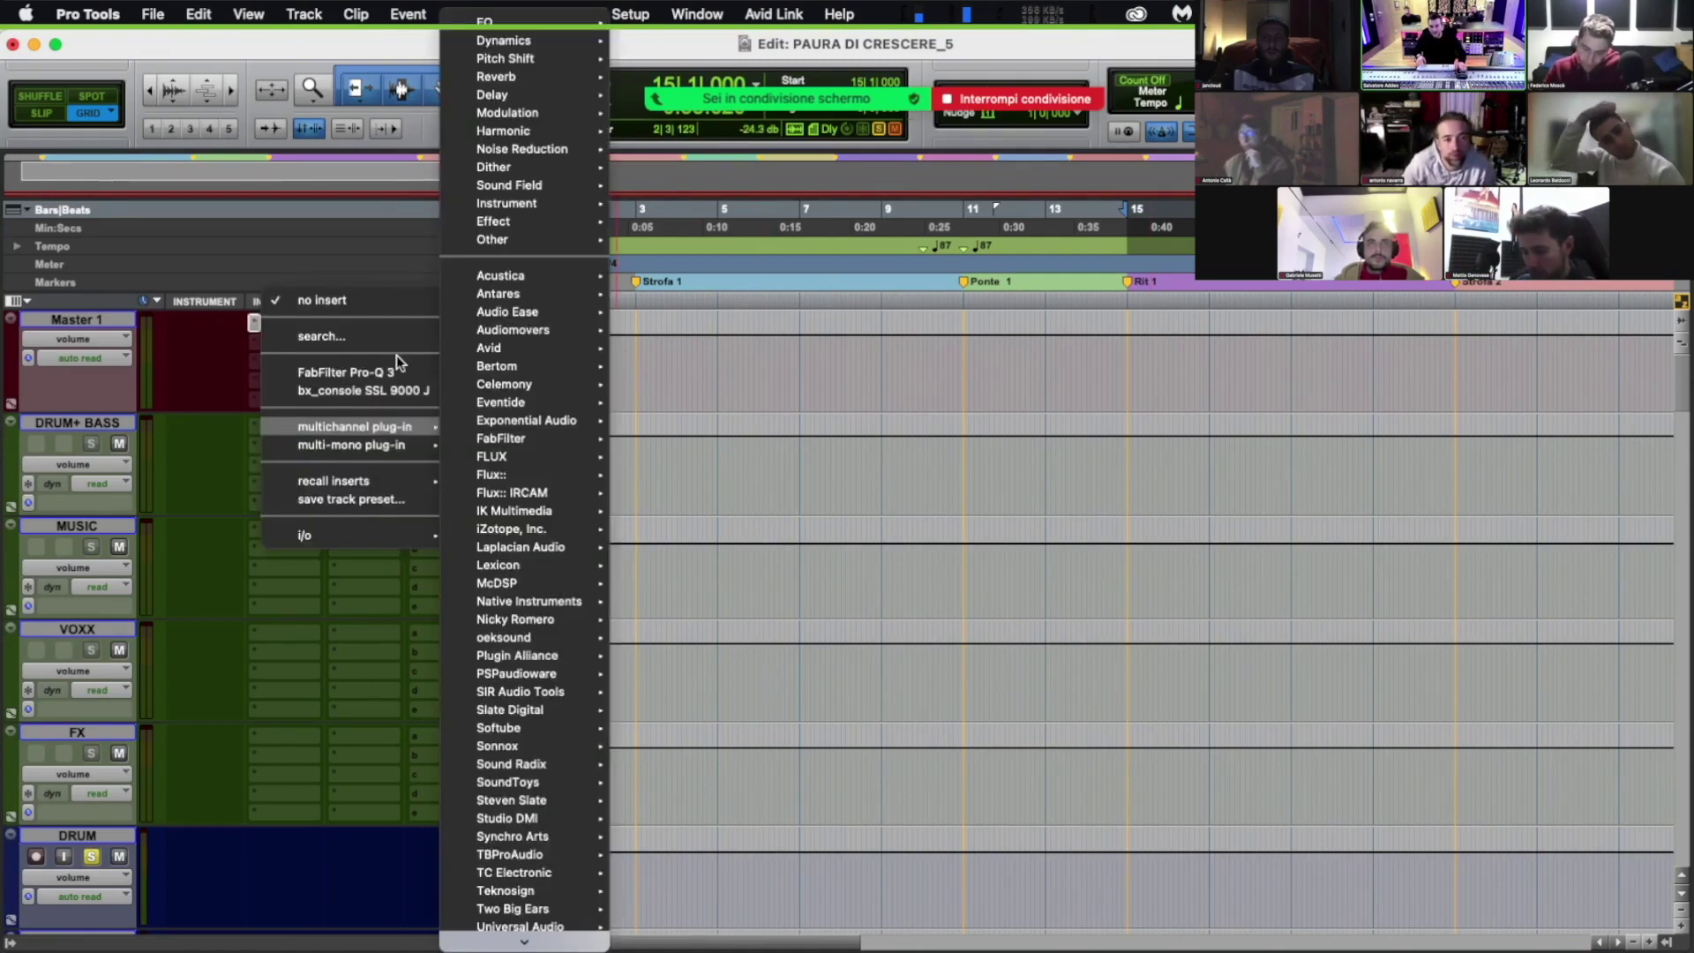
pyautogui.write('ultra')
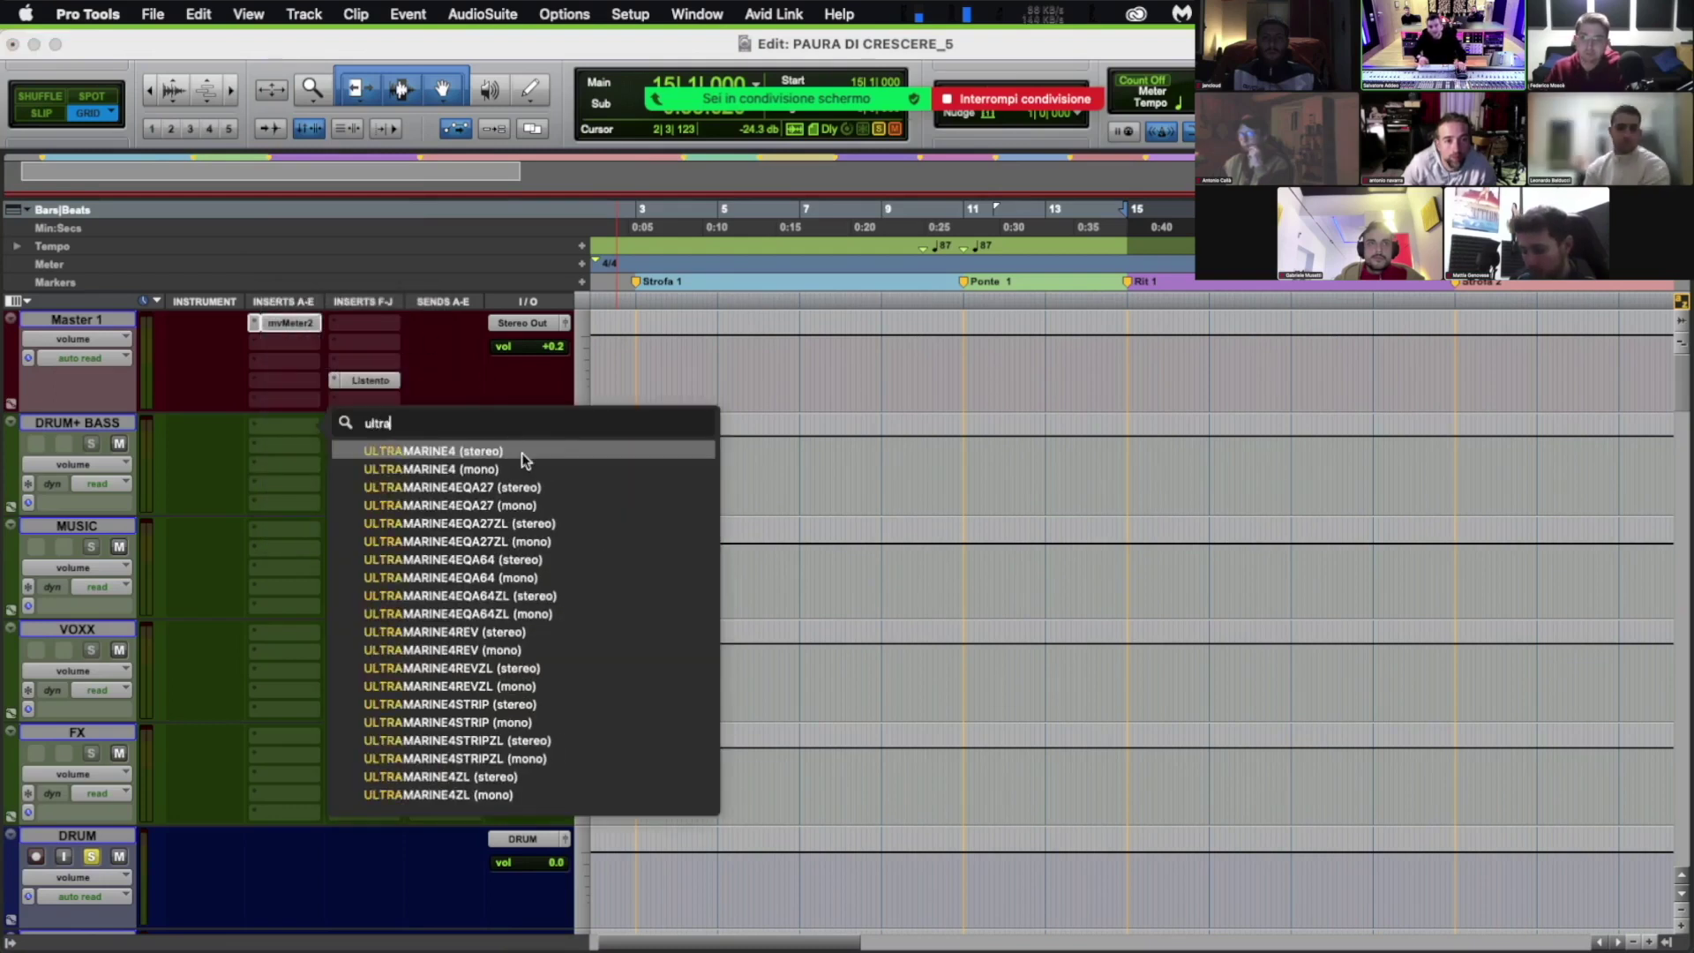
pyautogui.press('Escape')
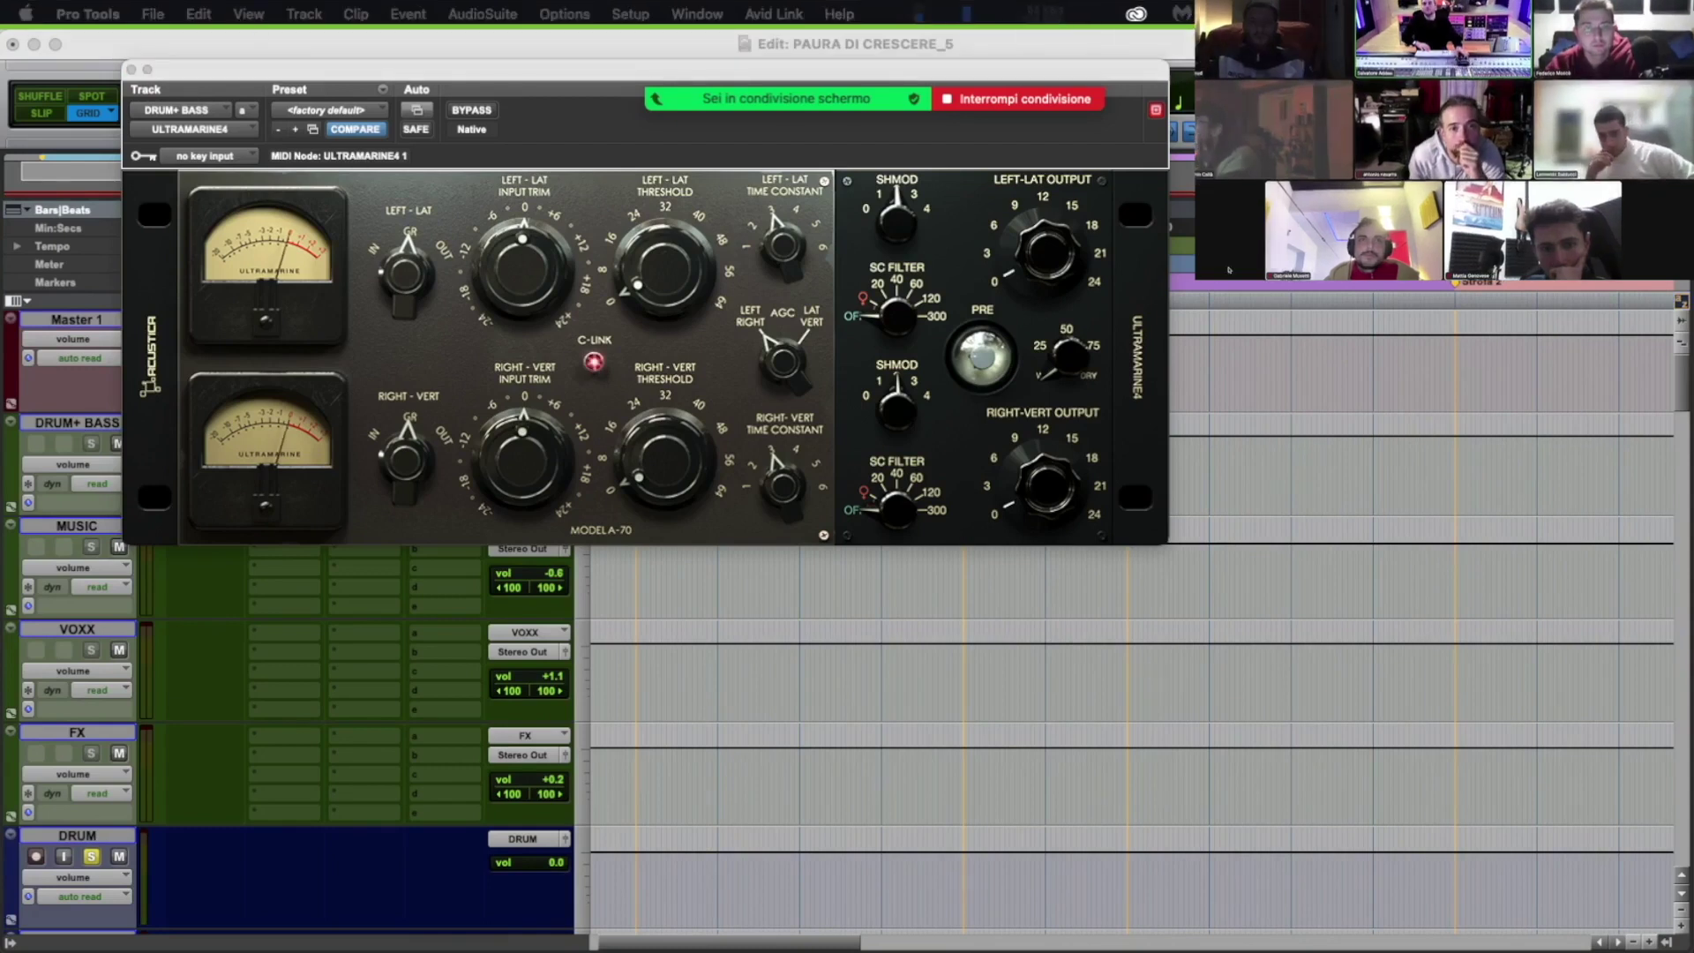
# Step: Mute the microphone in the meeting, and move the meeting toolbar and the compressor window away from the transport display
pyautogui.moveTo(255, 24)
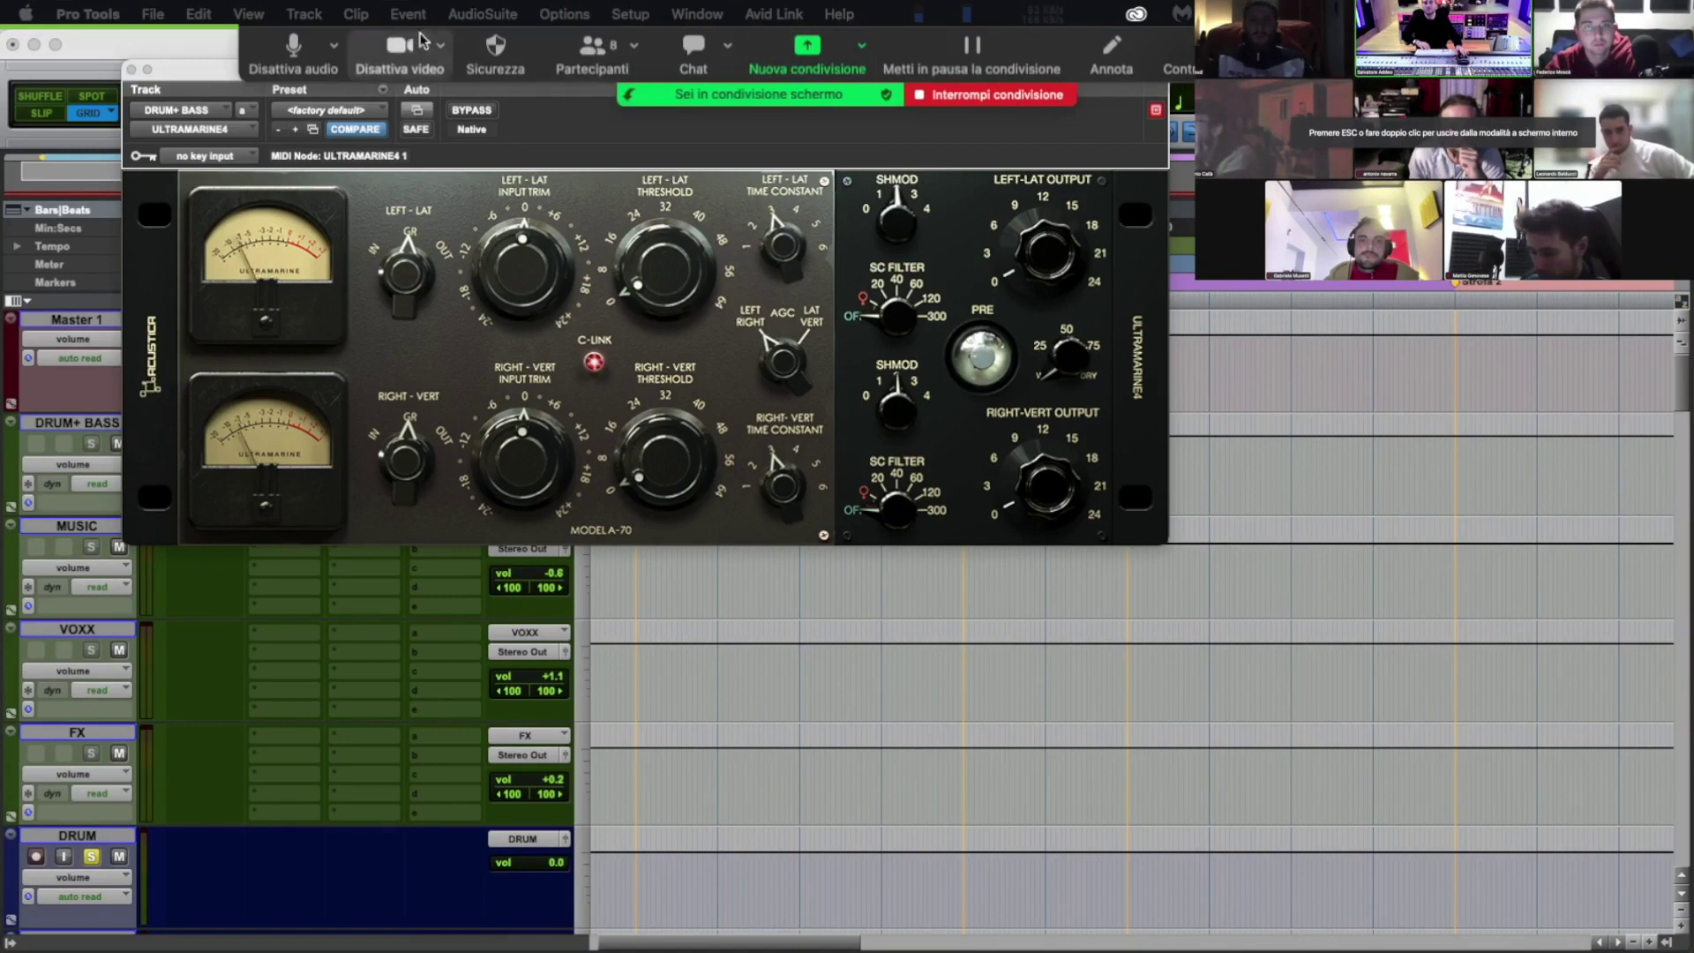
pyautogui.click(284, 44)
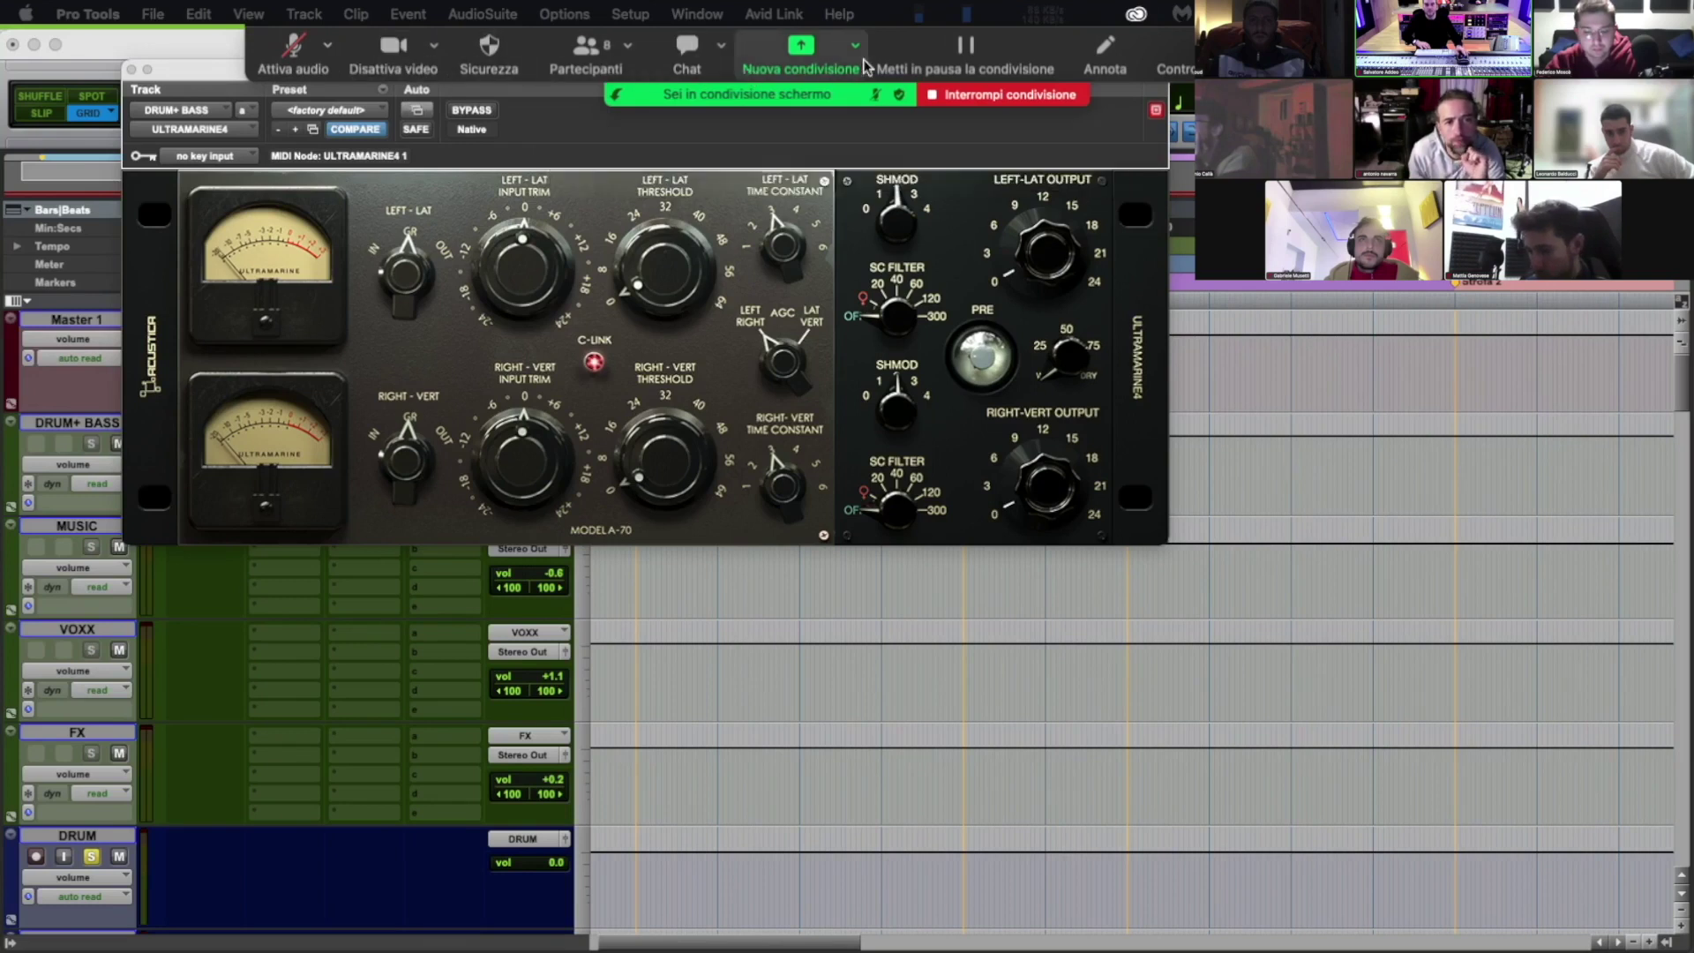
pyautogui.moveTo(901, 51); pyautogui.dragTo(826, 885)
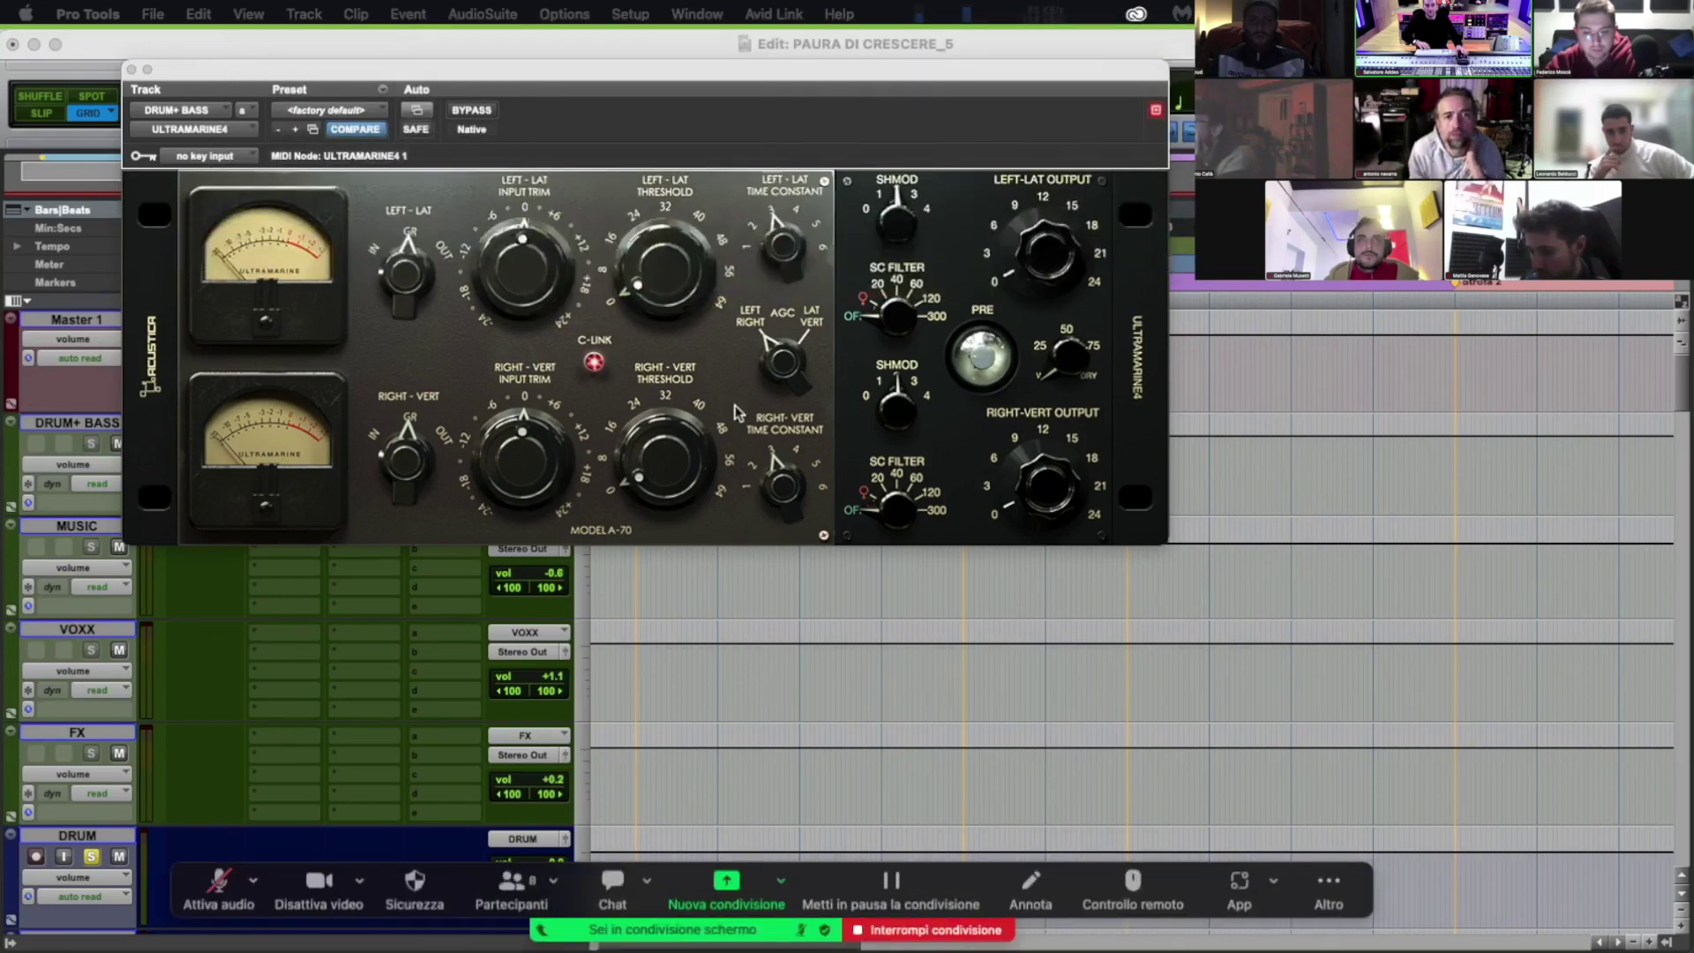
pyautogui.moveTo(217, 69); pyautogui.dragTo(285, 356)
# Step: Raise the ULTRAMARINE4 thresholds to about 28 and set both time constants to 1 while listening to the drums and bass
pyautogui.moveTo(752, 569); pyautogui.dragTo(751, 534)
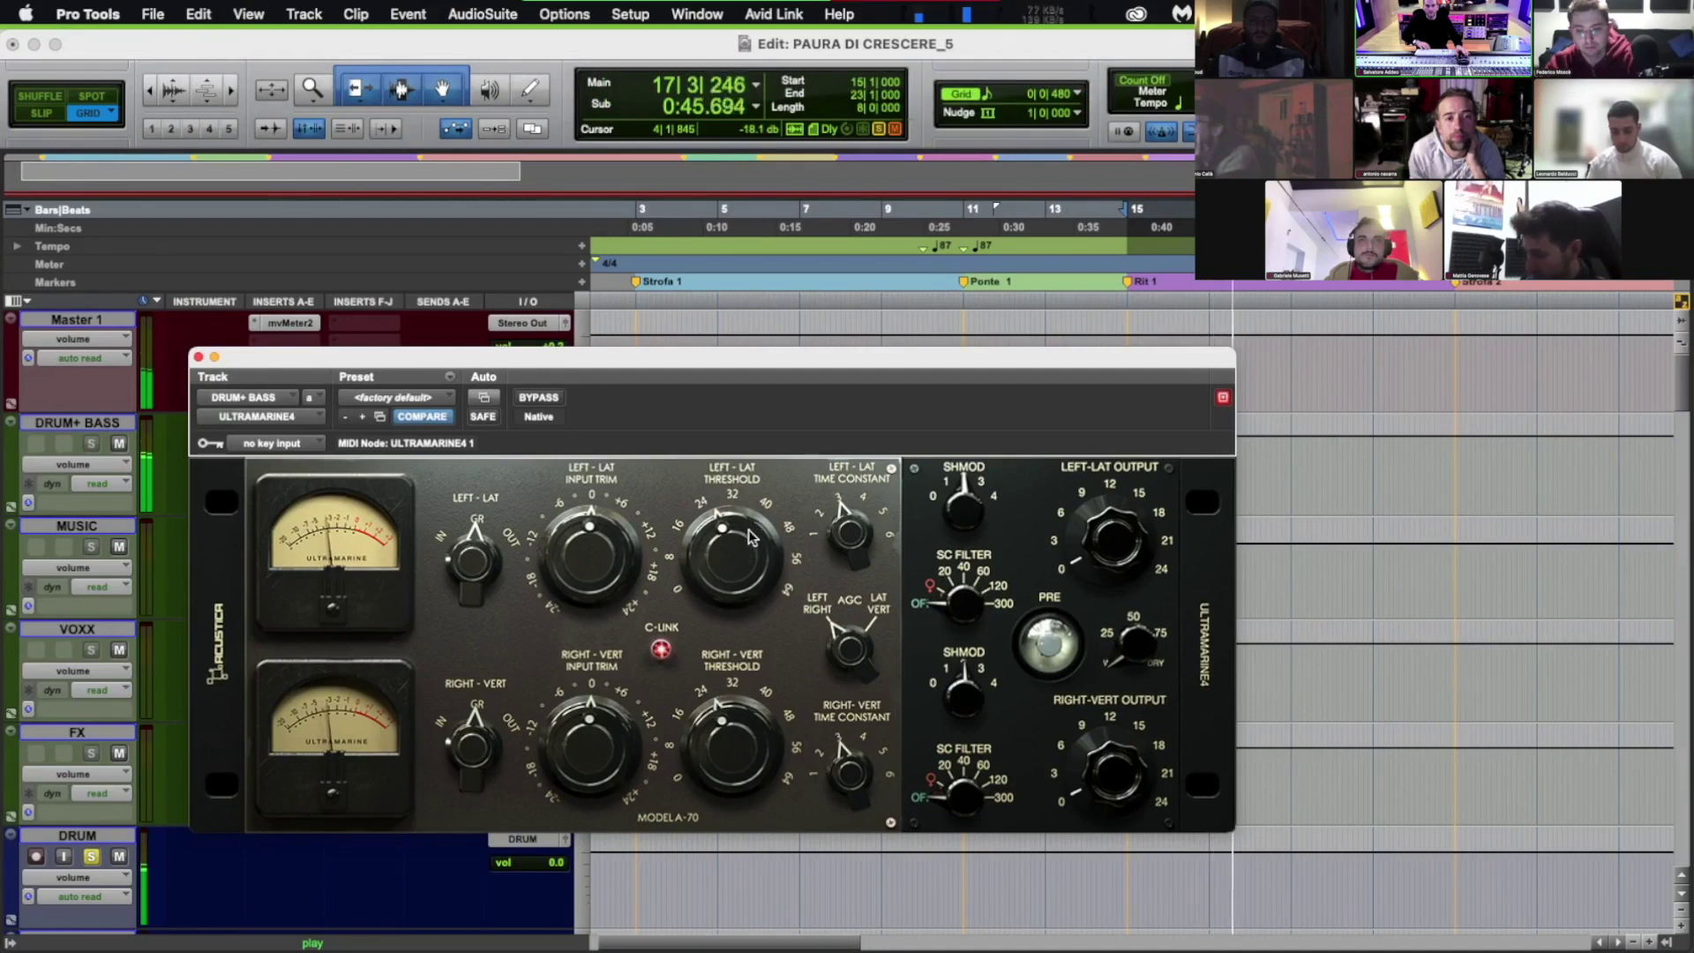
pyautogui.moveTo(880, 547); pyautogui.dragTo(782, 798)
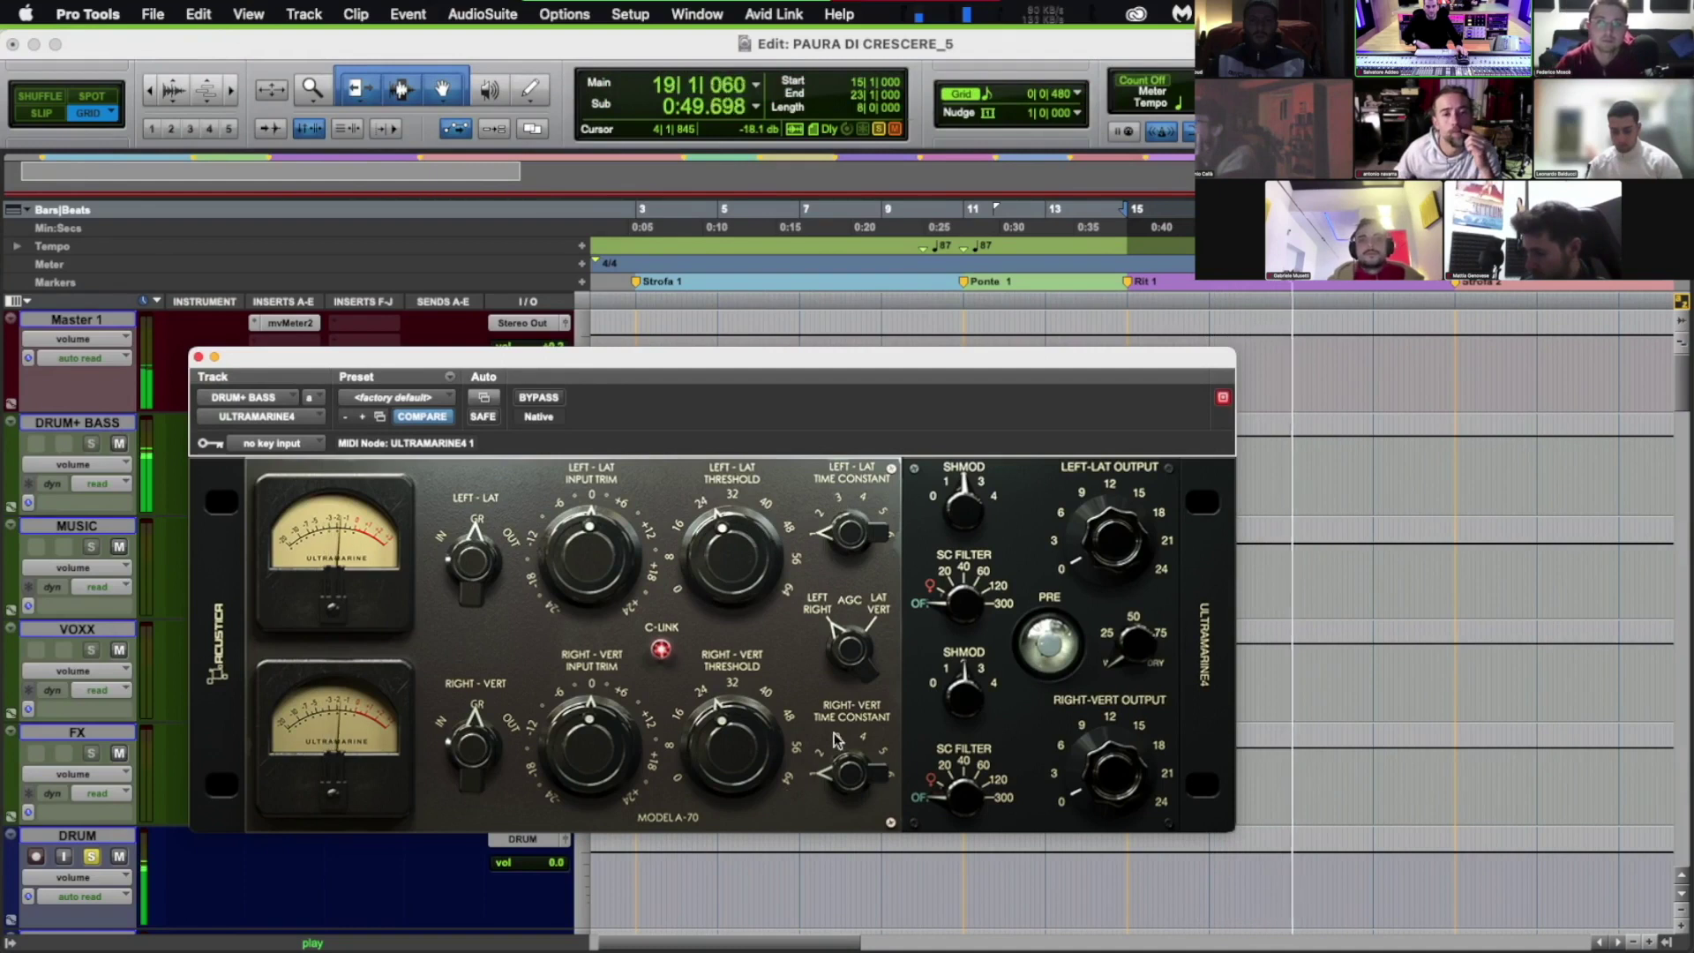
pyautogui.moveTo(863, 538)
pyautogui.mouseDown()
pyautogui.moveTo(873, 487)
pyautogui.moveTo(861, 522)
pyautogui.mouseUp()
pyautogui.press('space')
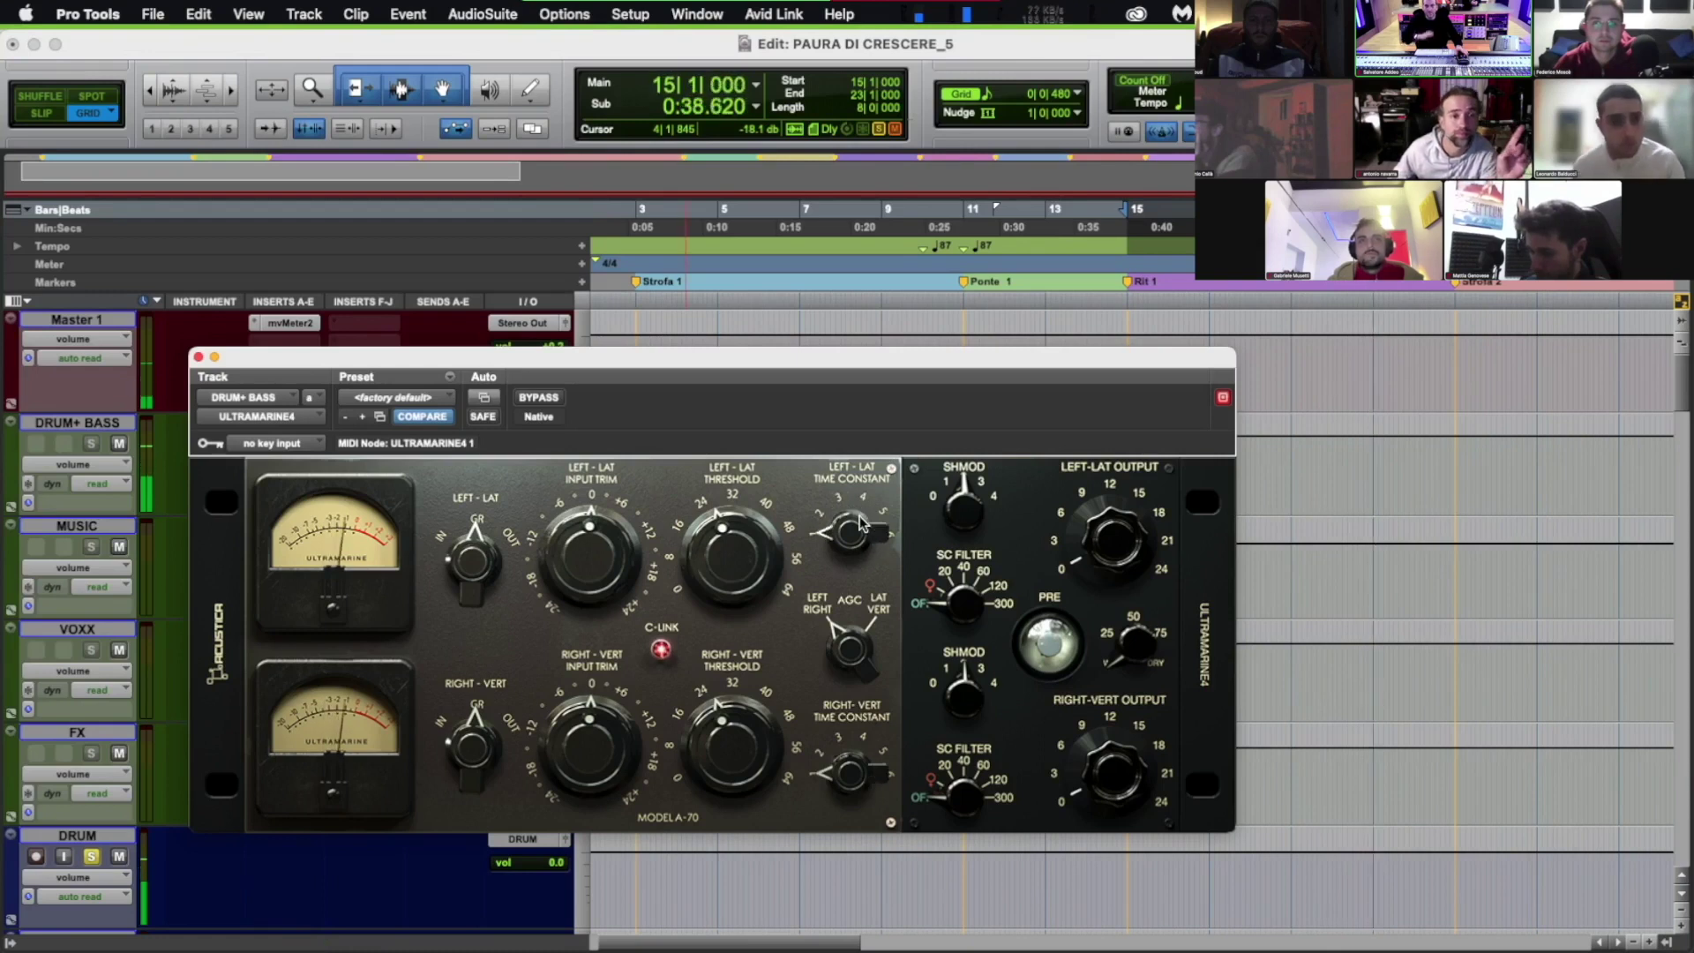
# Step: Mute the microphone in the meeting again and play the Rit 1 selection through the compressor
pyautogui.click(304, 63)
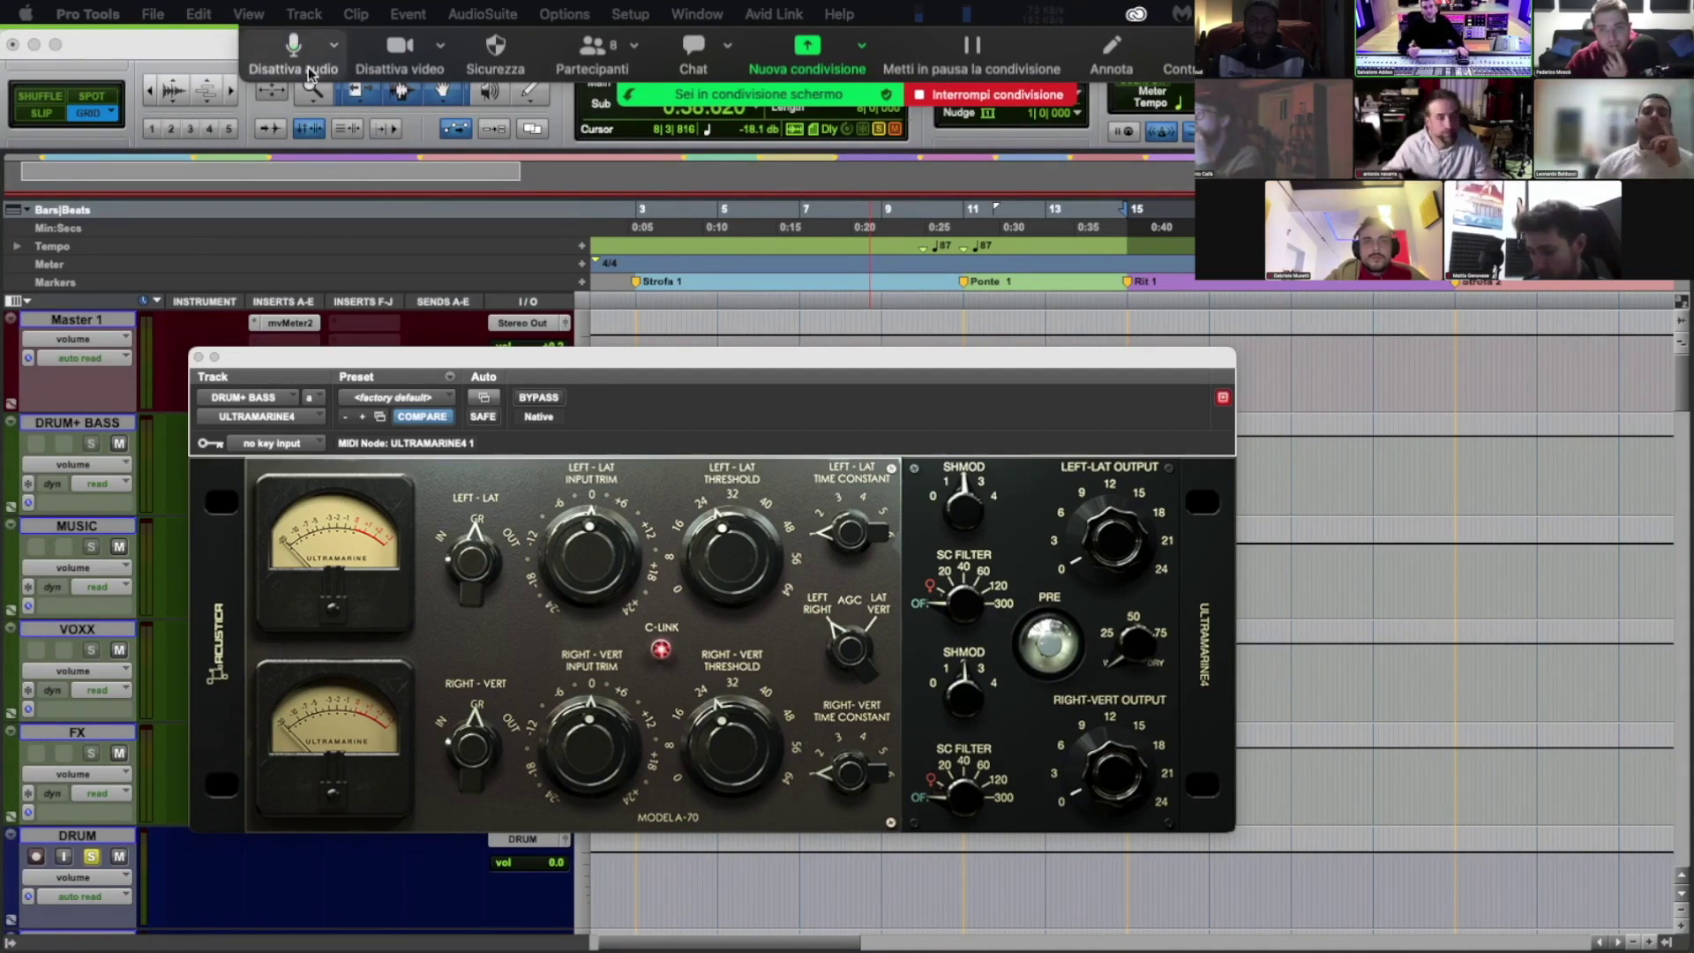
pyautogui.press('super+shift+a')
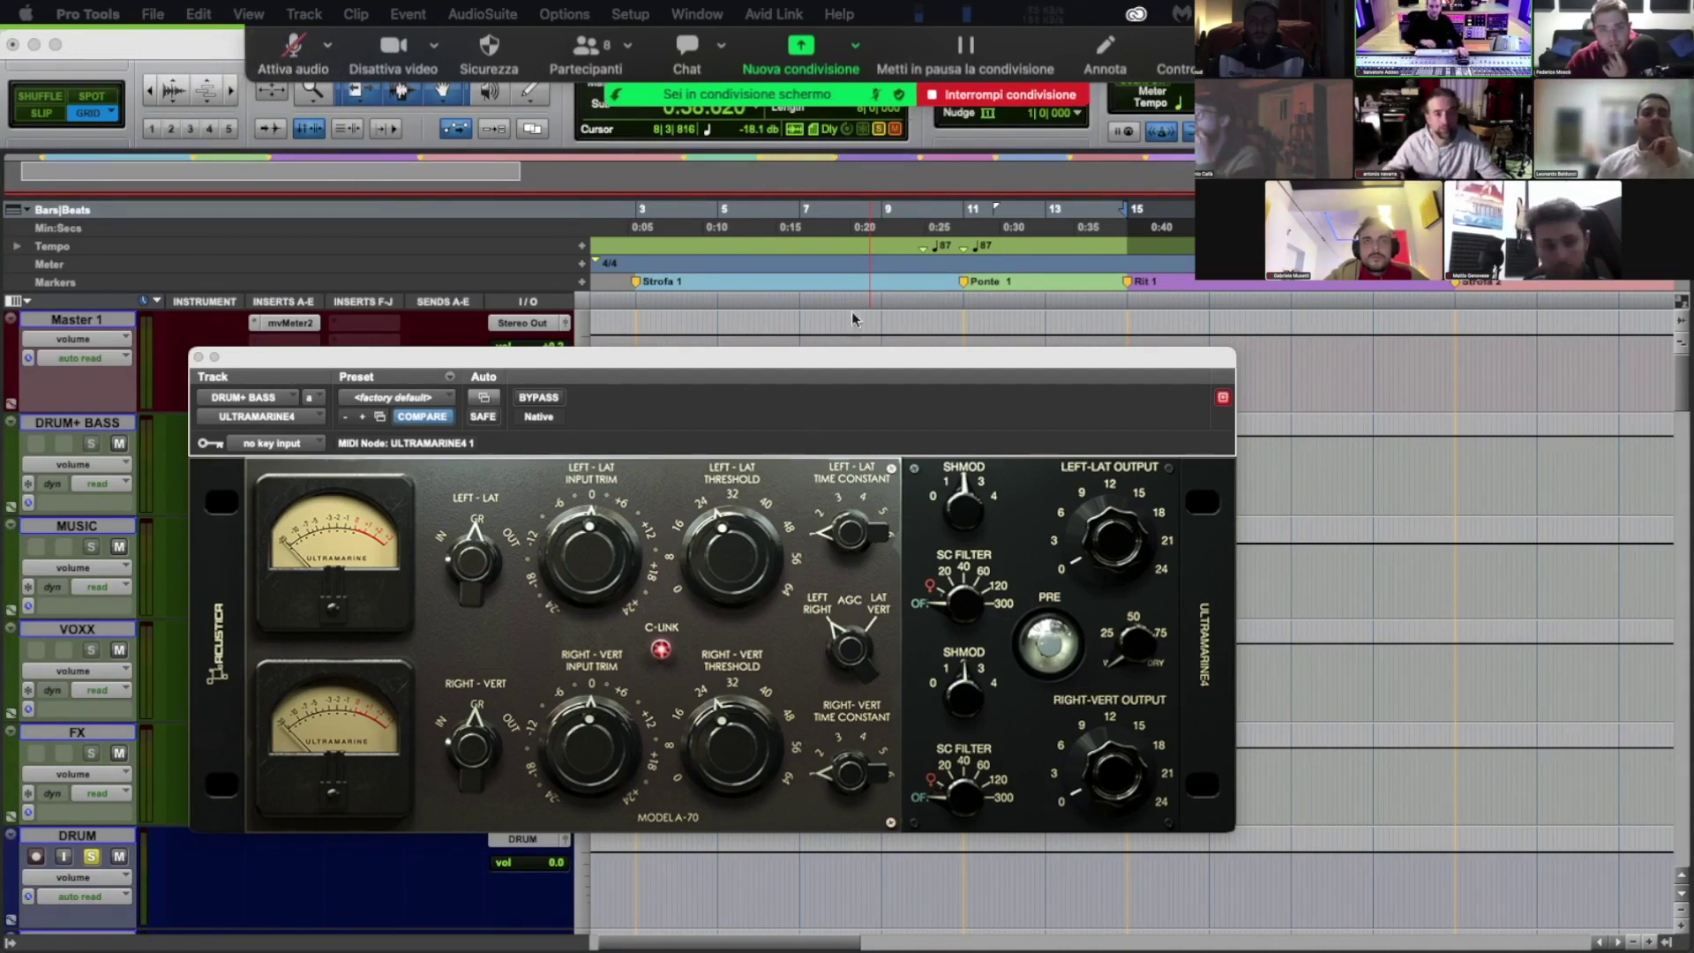
pyautogui.click(851, 362)
pyautogui.press('space')
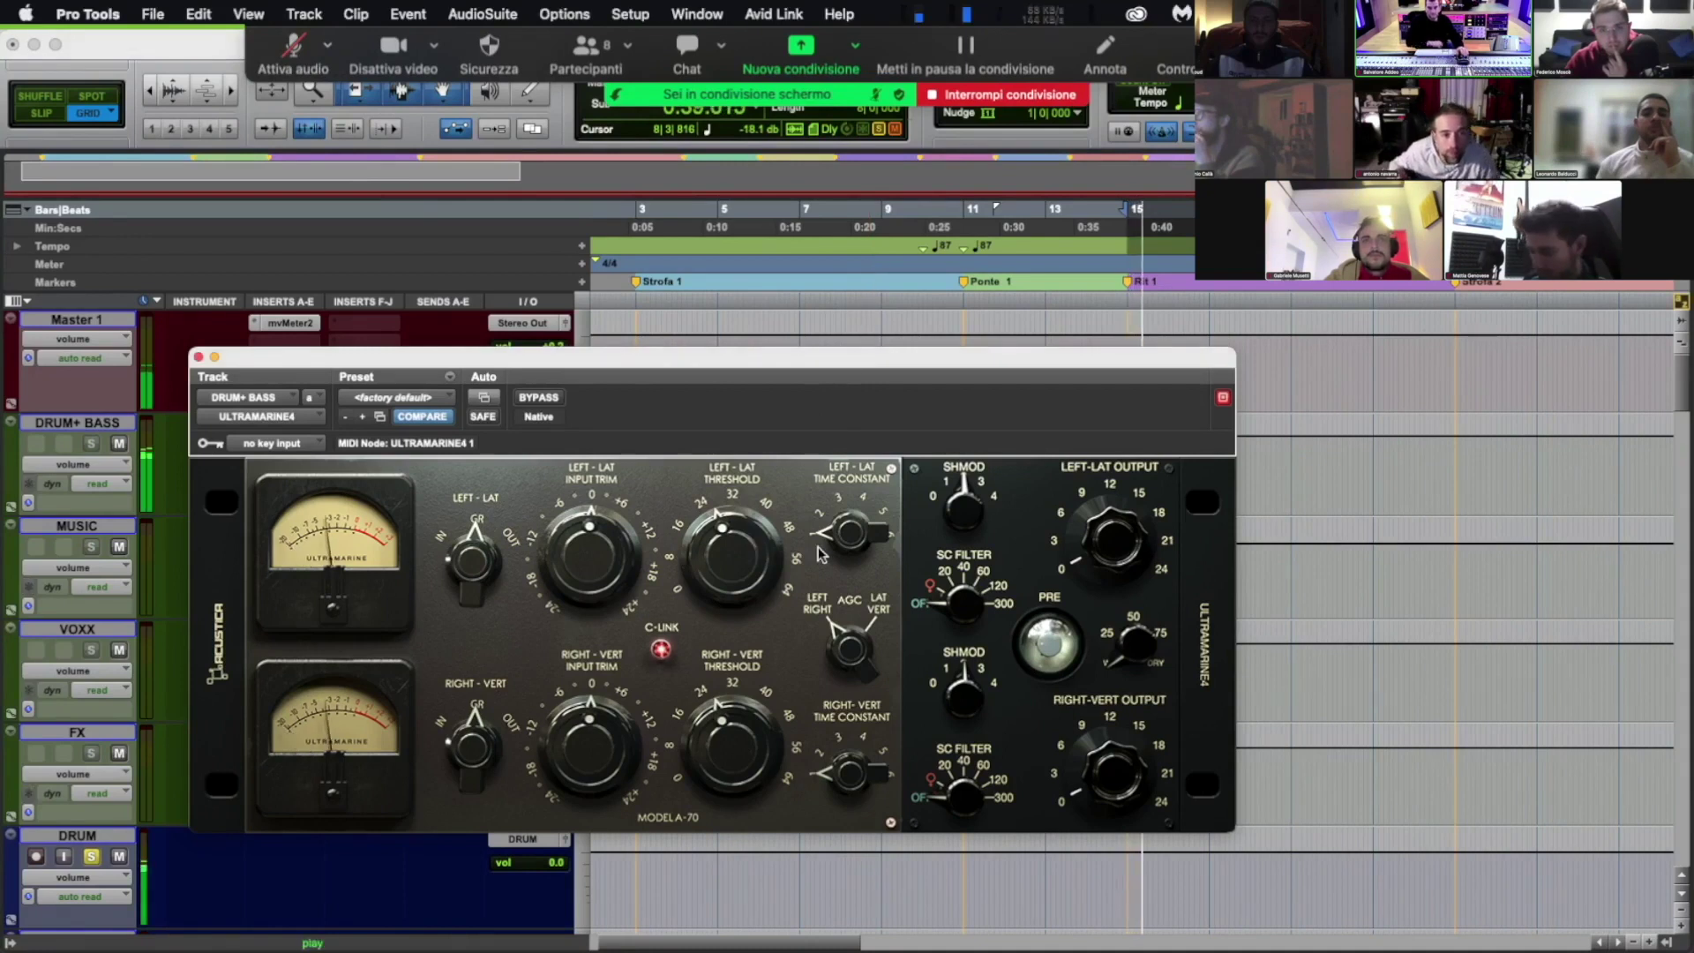
# Step: Set the ULTRAMARINE4 time constants to 3, lower the thresholds to about 20, and adjust the output level before stopping playback
pyautogui.moveTo(836, 530); pyautogui.dragTo(858, 501)
pyautogui.moveTo(725, 569)
pyautogui.mouseDown()
pyautogui.moveTo(722, 624)
pyautogui.moveTo(729, 594)
pyautogui.mouseUp()
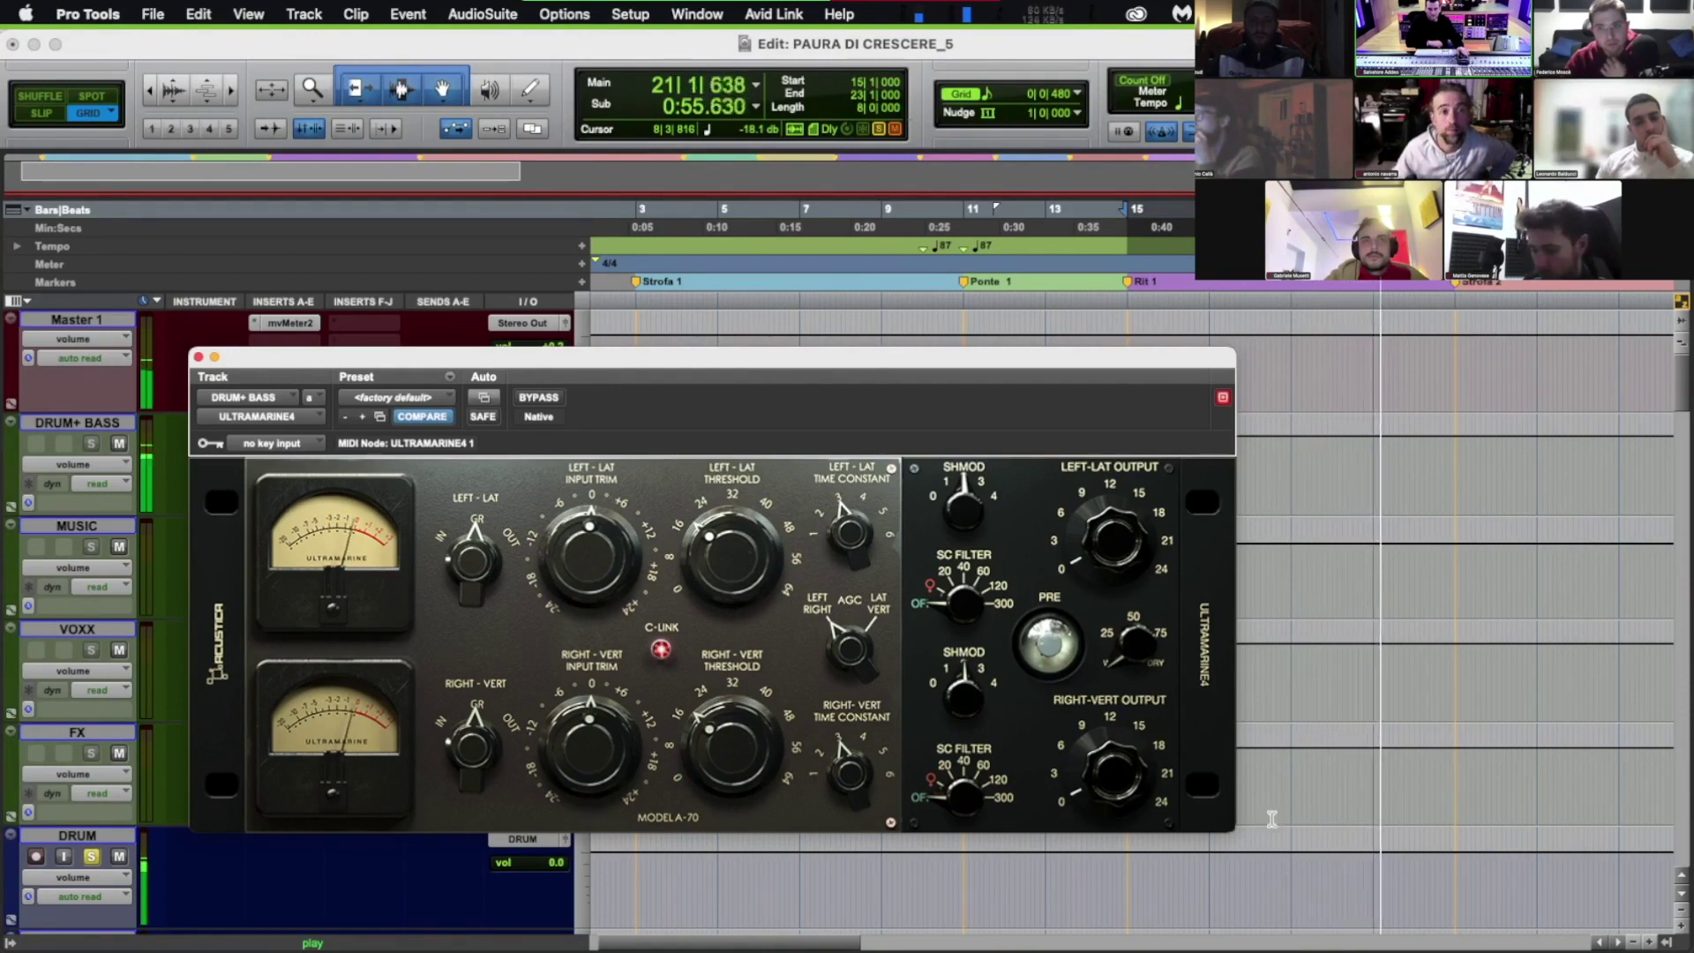
pyautogui.moveTo(1098, 780); pyautogui.dragTo(1098, 770)
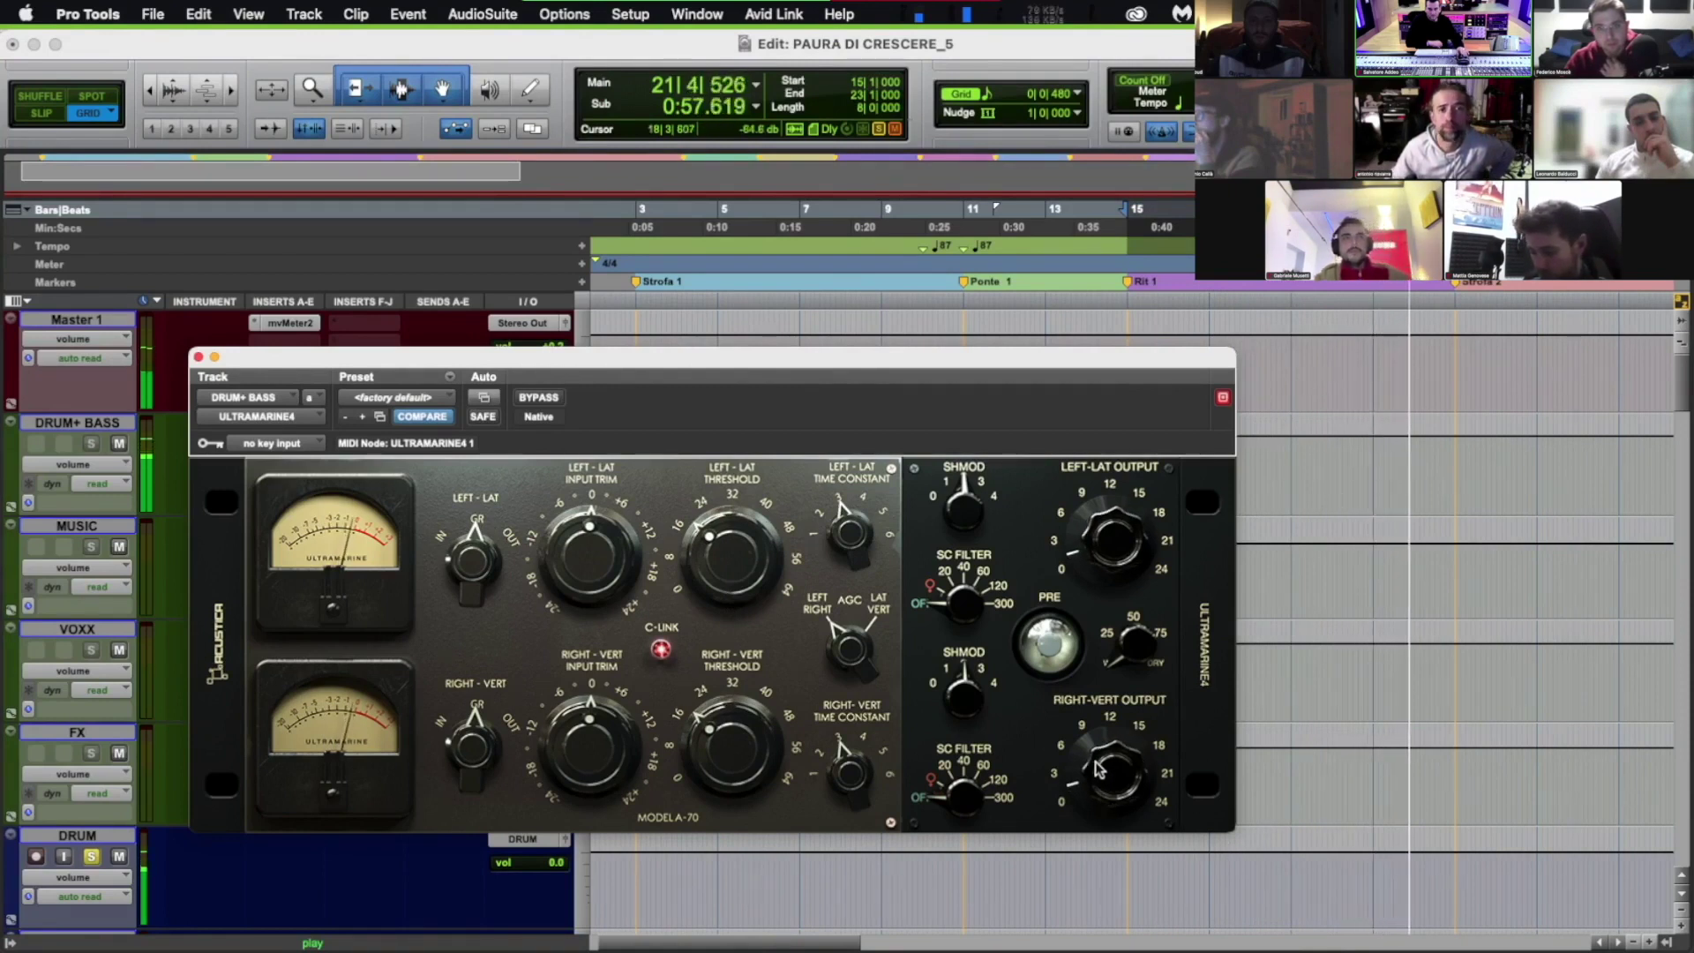
pyautogui.press('space')
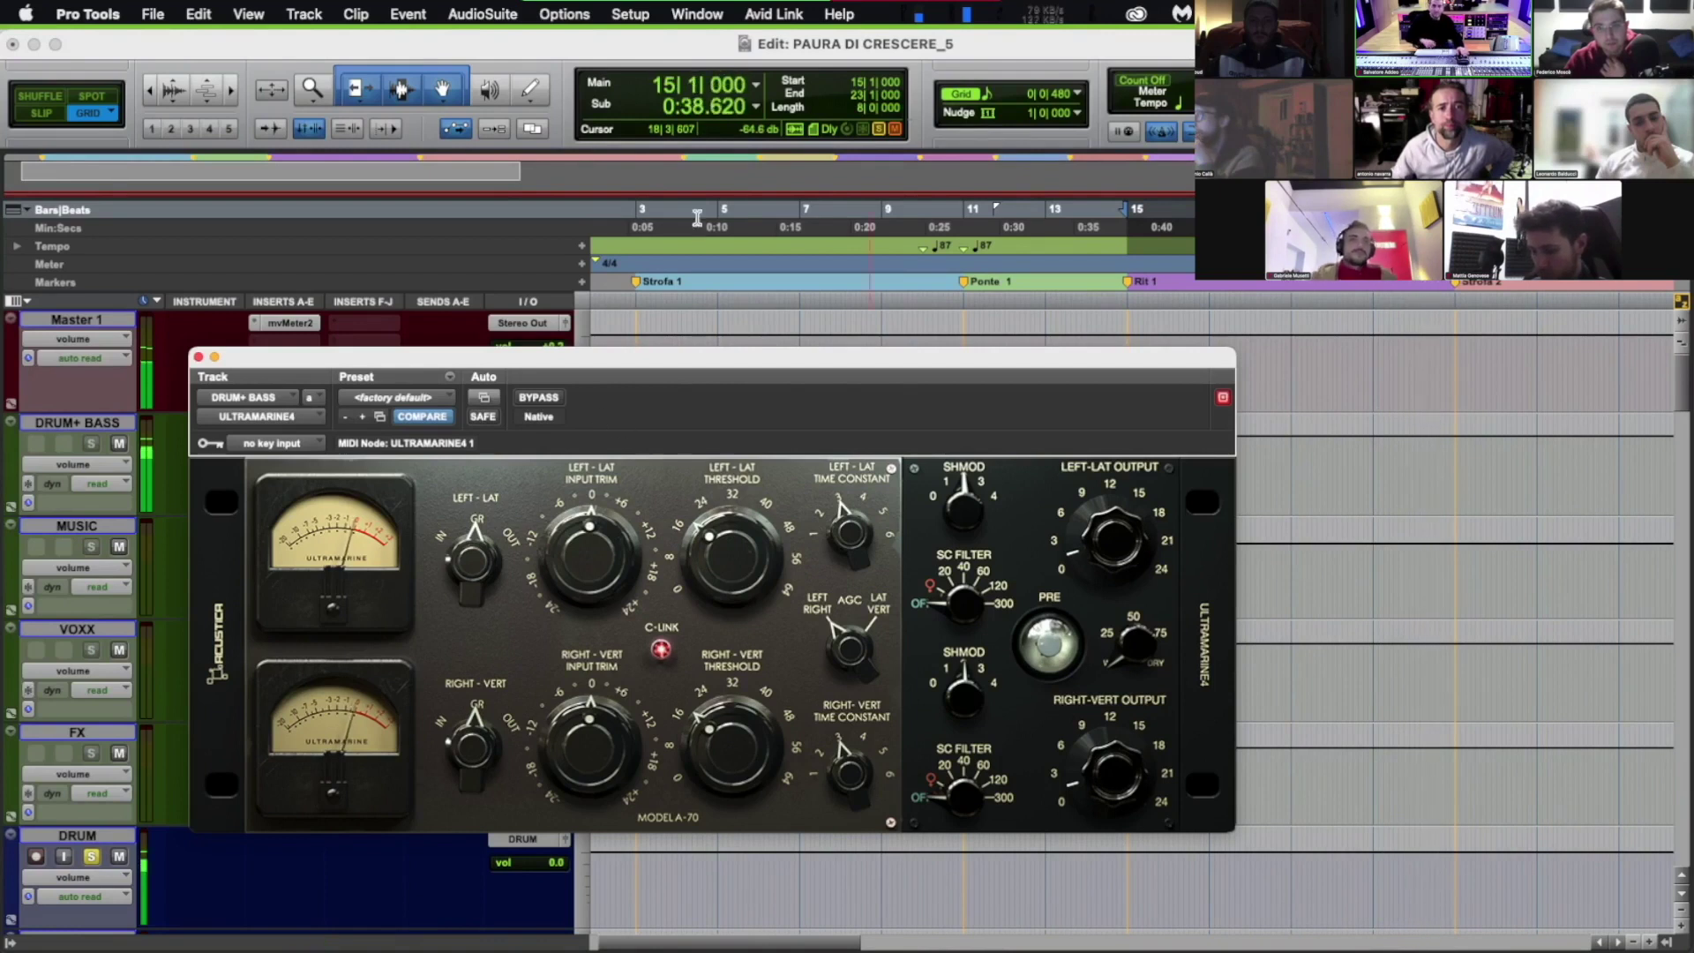